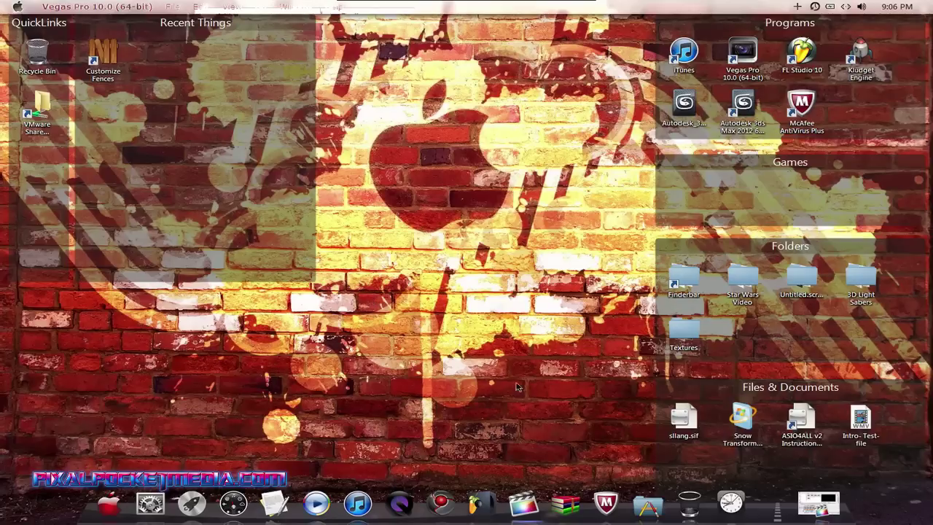
pyautogui.click(530, 498)
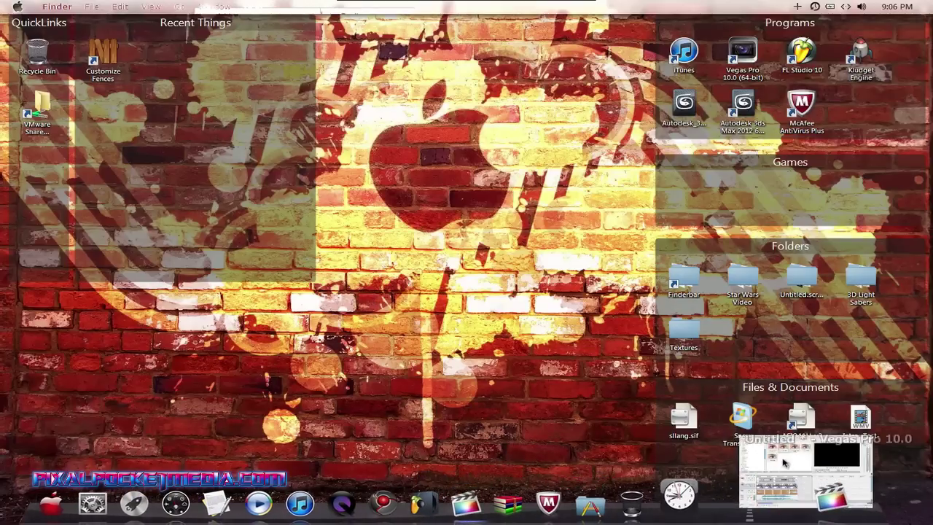
pyautogui.click(785, 462)
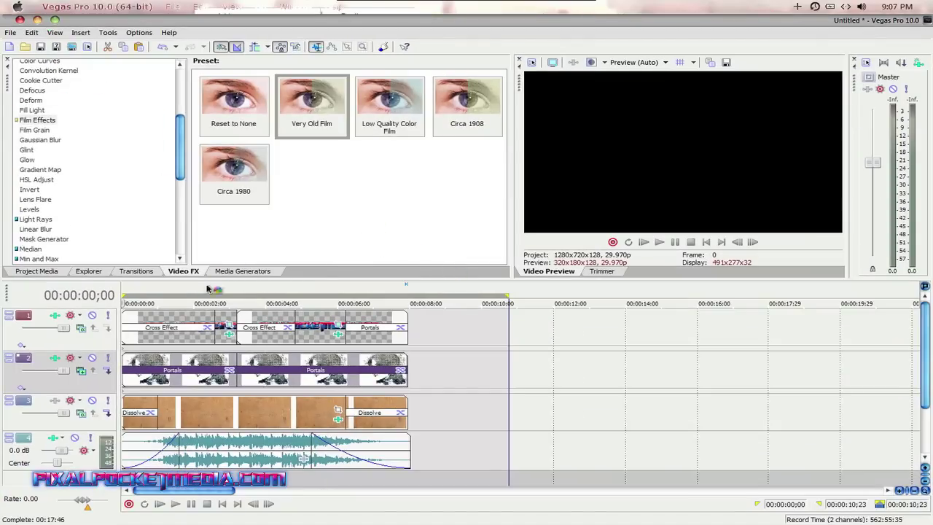
pyautogui.click(55, 19)
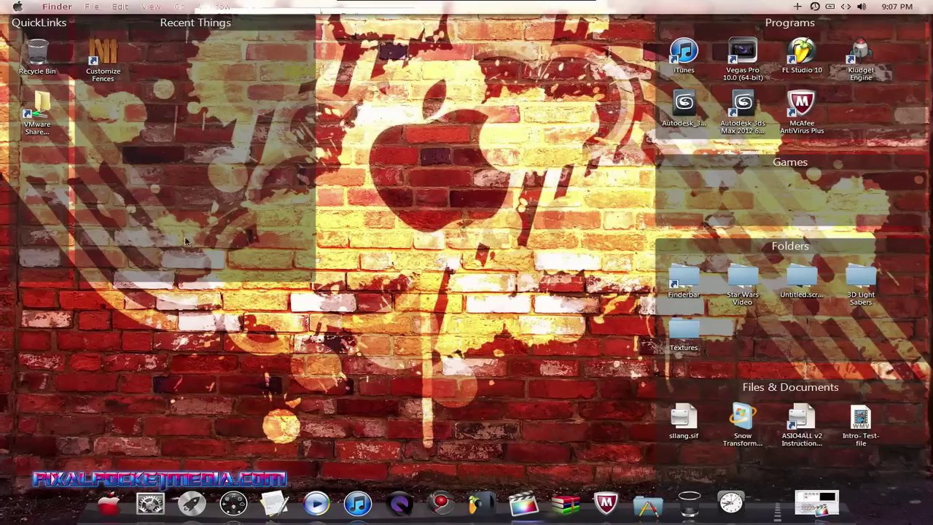
# Play the Intro-Test-file video from the desktop and close Windows Media Player.
pyautogui.doubleClick(854, 421)
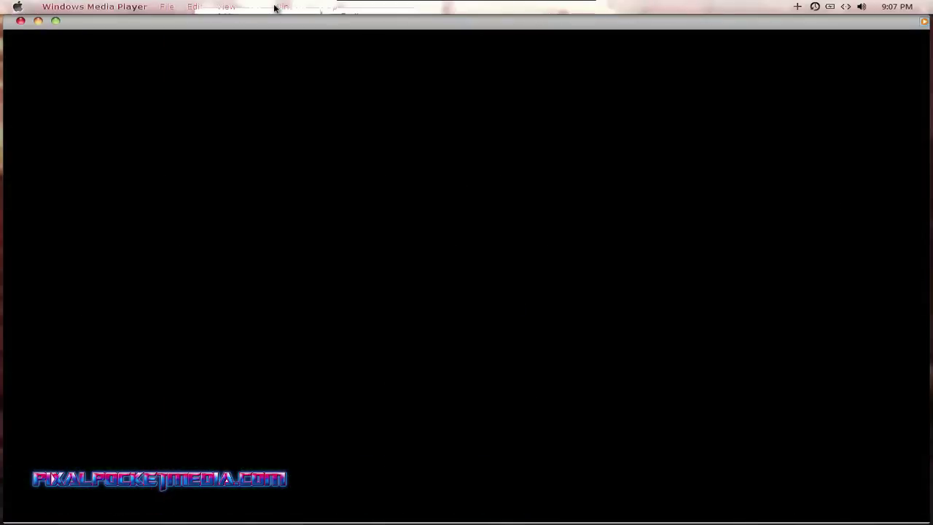
pyautogui.click(56, 22)
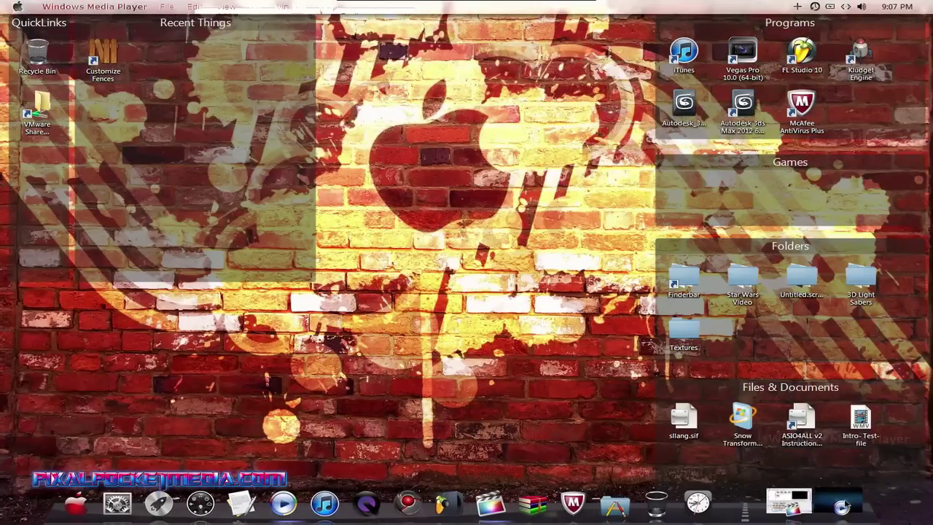
pyautogui.click(844, 503)
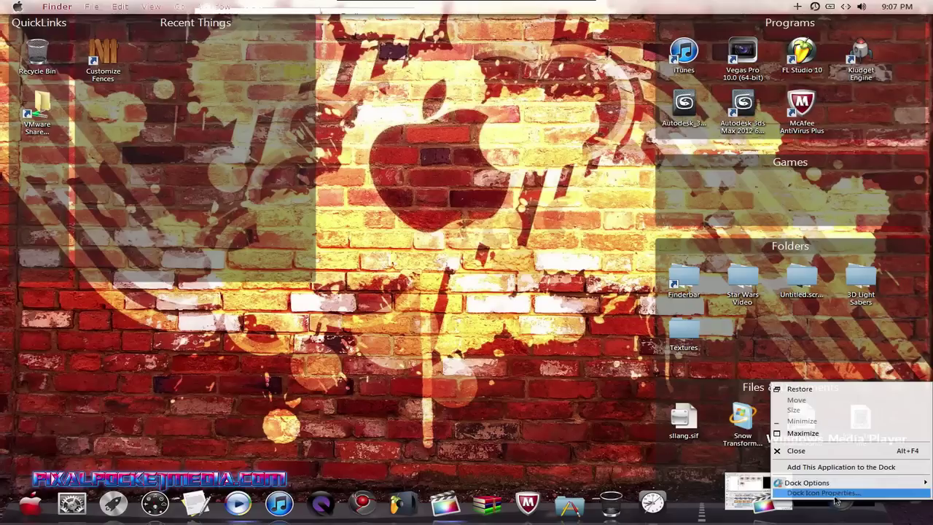
pyautogui.click(818, 451)
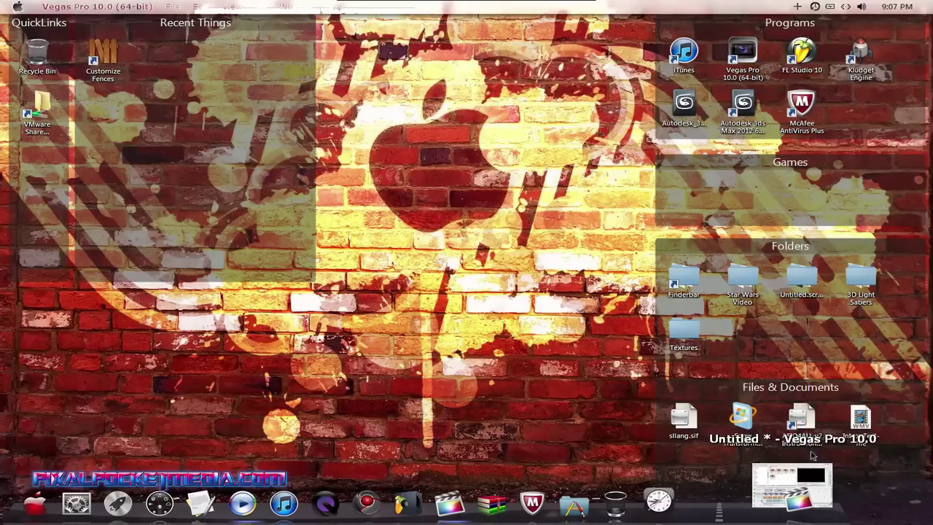
# Switch to Vegas Pro and examine the title, graffiti and concrete events on tracks 1, 2 and 3.
pyautogui.click(805, 474)
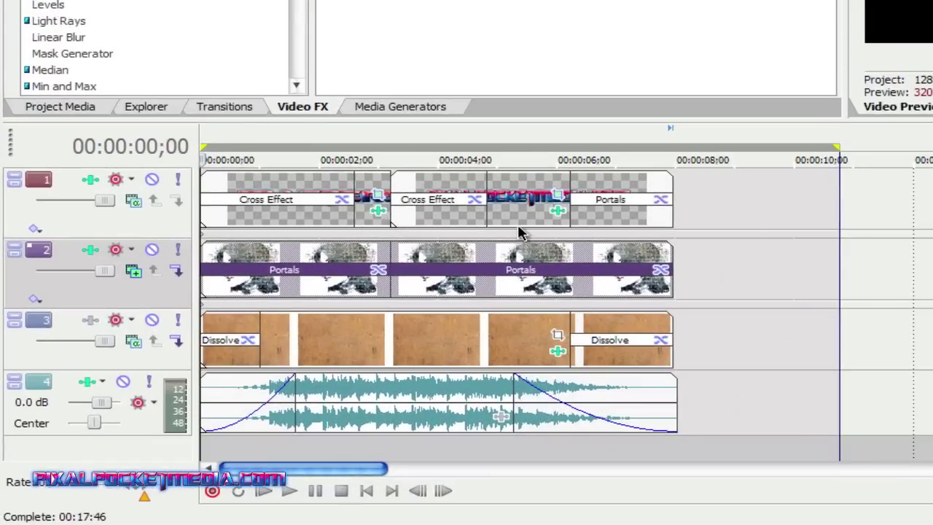
pyautogui.click(513, 208)
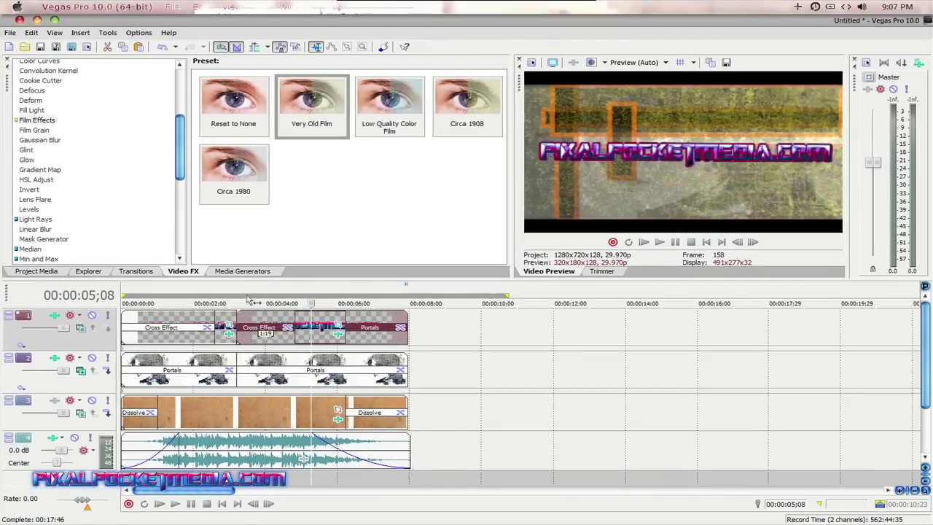
pyautogui.click(222, 334)
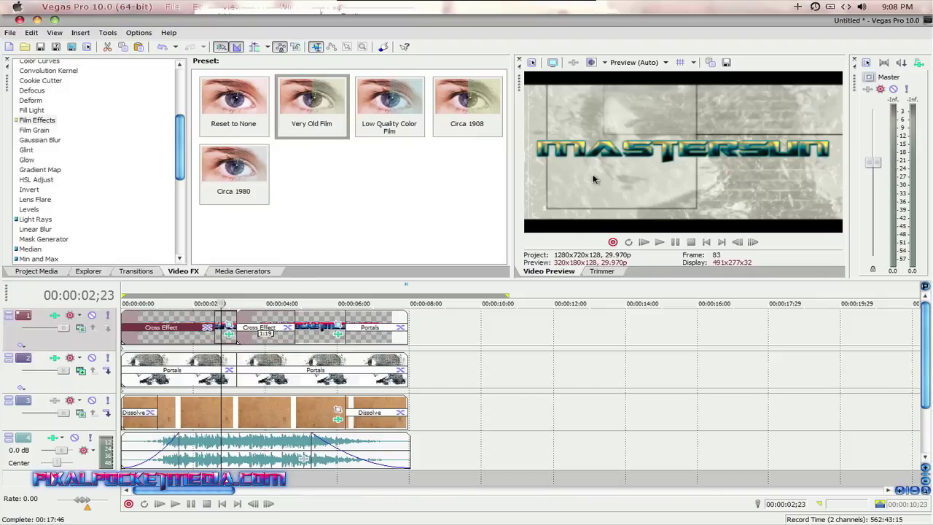
pyautogui.click(245, 376)
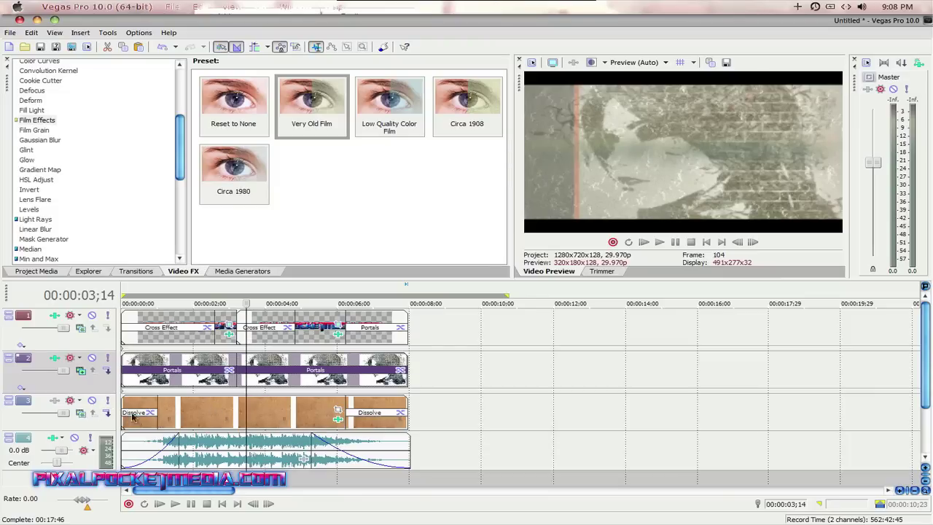
pyautogui.click(214, 413)
pyautogui.click(252, 414)
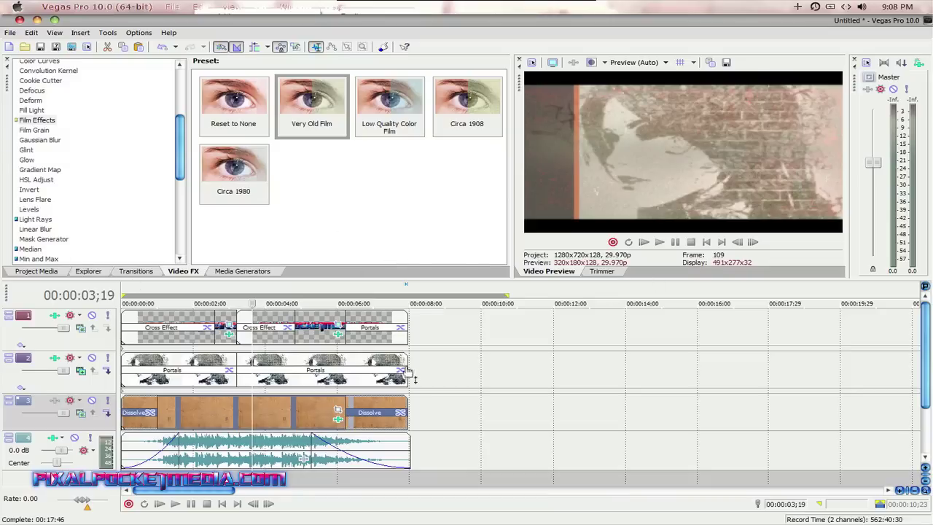
# Set the time selection from 00:00:00;00 to 00:00:08;14 and play the intro.
pyautogui.moveTo(428, 431); pyautogui.dragTo(99, 420)
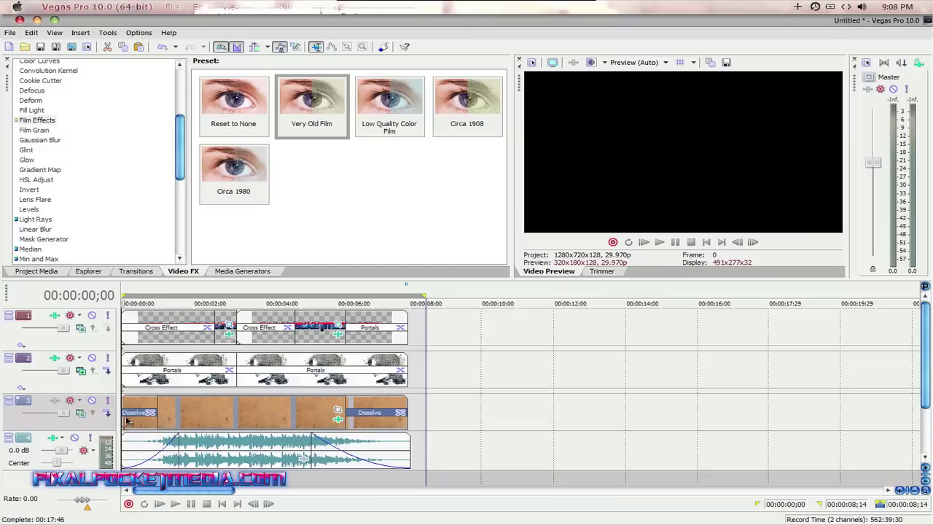
pyautogui.press('space')
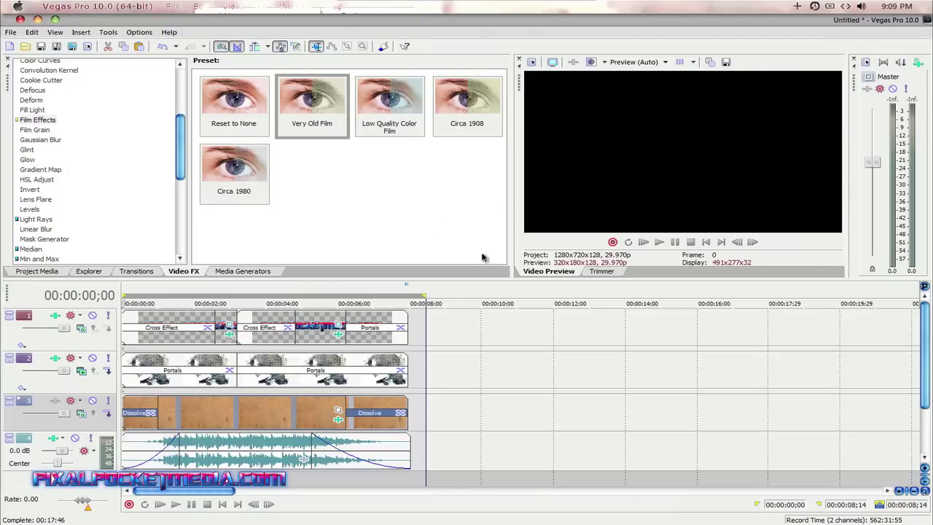
# Examine the intro's frames at the audio, concrete and first title events, including the point just past its end.
pyautogui.click(237, 446)
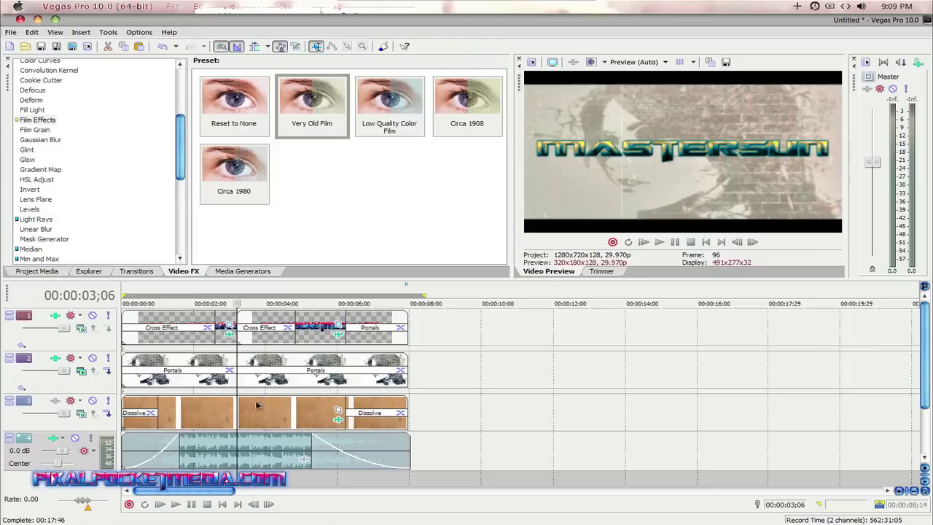
pyautogui.click(312, 410)
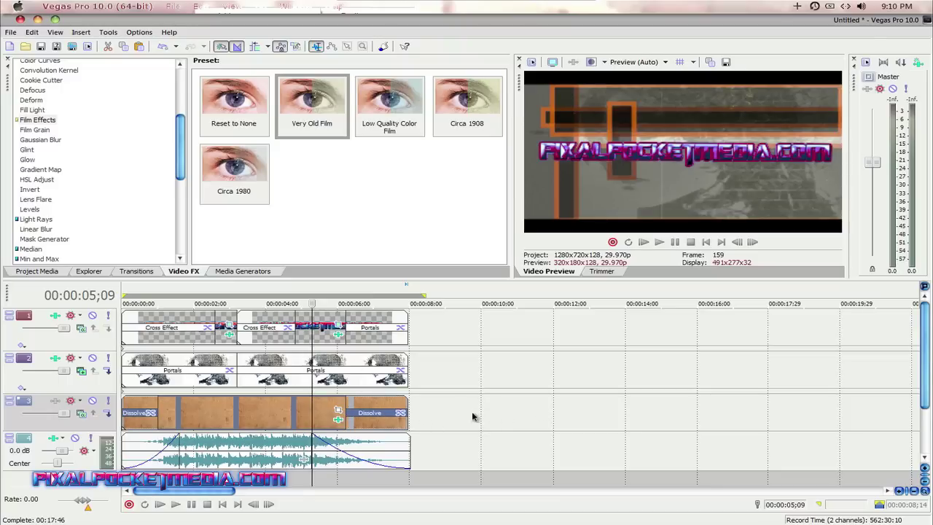
pyautogui.click(428, 412)
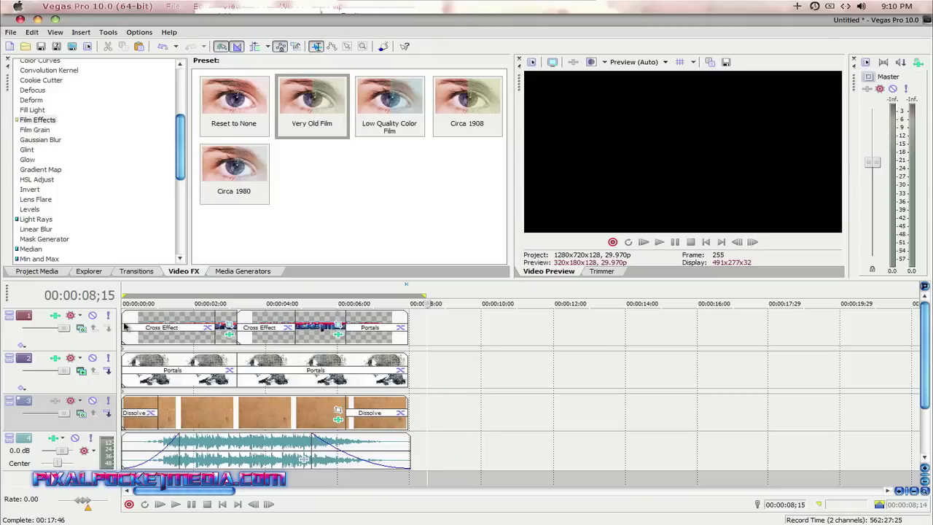
pyautogui.click(168, 341)
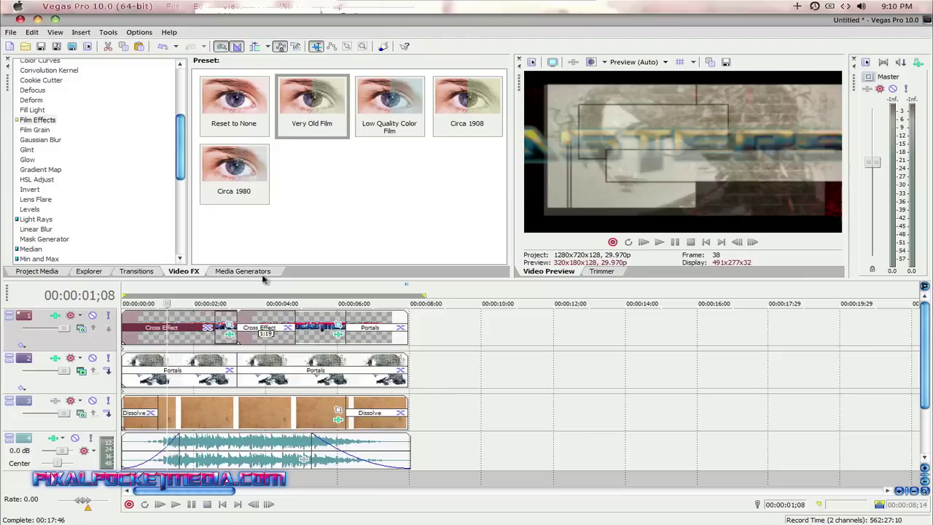
# Browse the transitions, view the Cross Effect presets, and check the first title event they apply to on track 1.
pyautogui.click(135, 272)
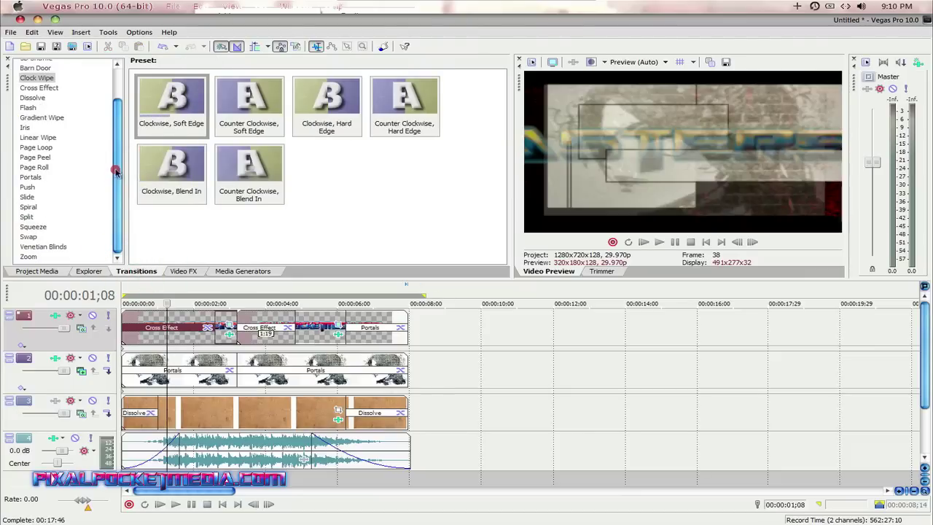
pyautogui.moveTo(110, 174); pyautogui.dragTo(117, 140)
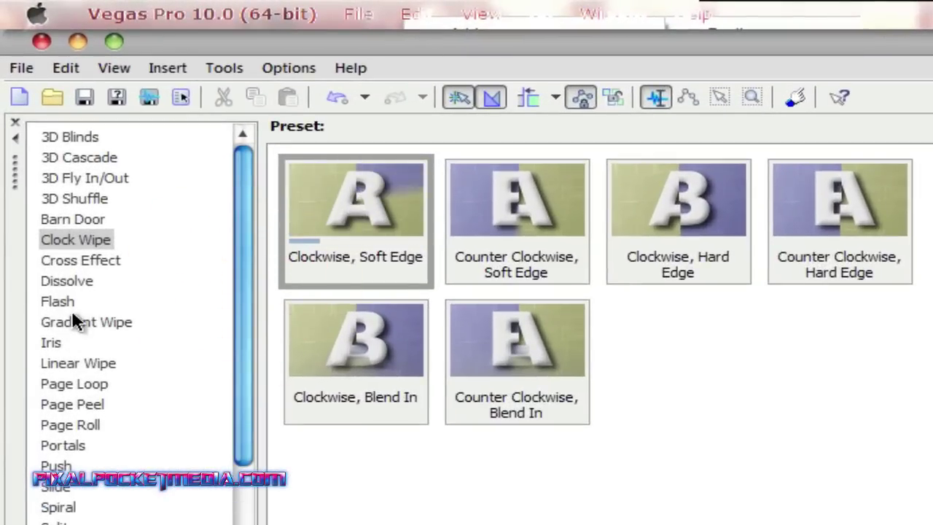
pyautogui.click(77, 262)
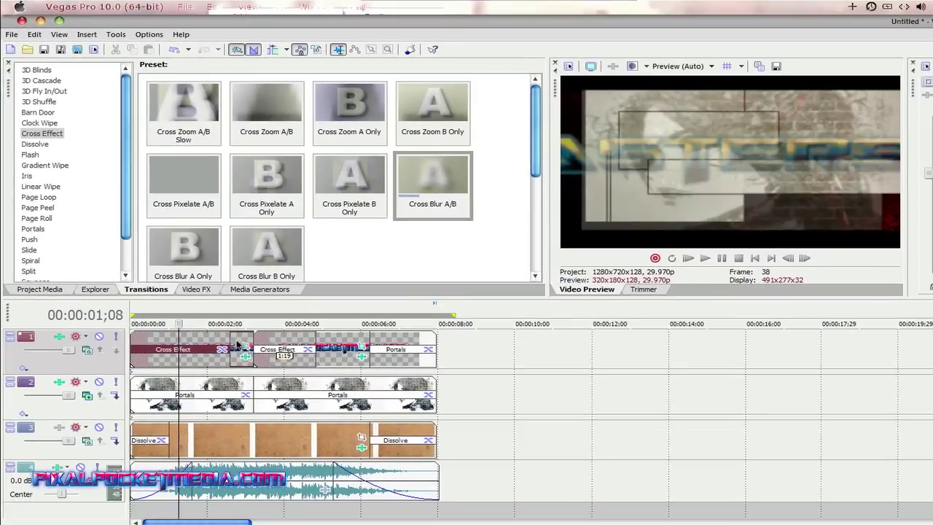
pyautogui.click(239, 340)
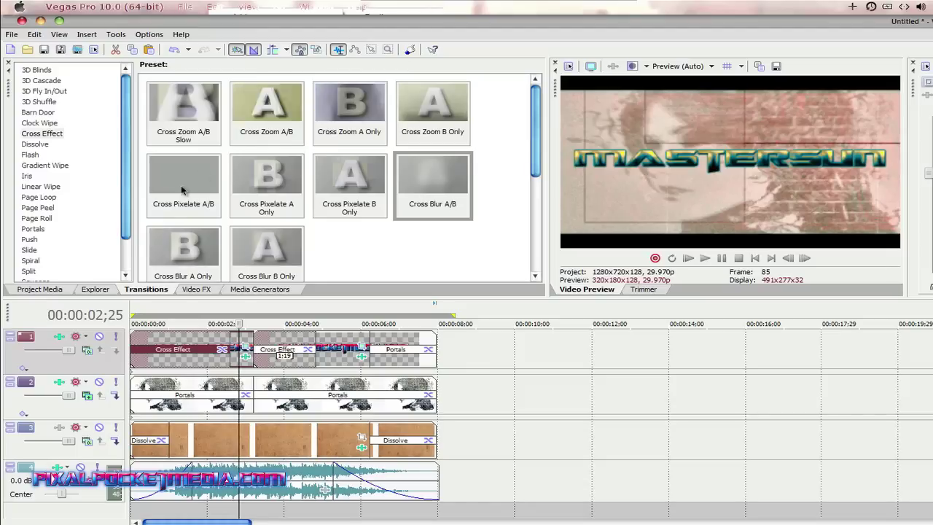
# Place Mastersun Watermark Text 2.png from the project media on track 1, in the empty area after the existing intro.
pyautogui.click(31, 291)
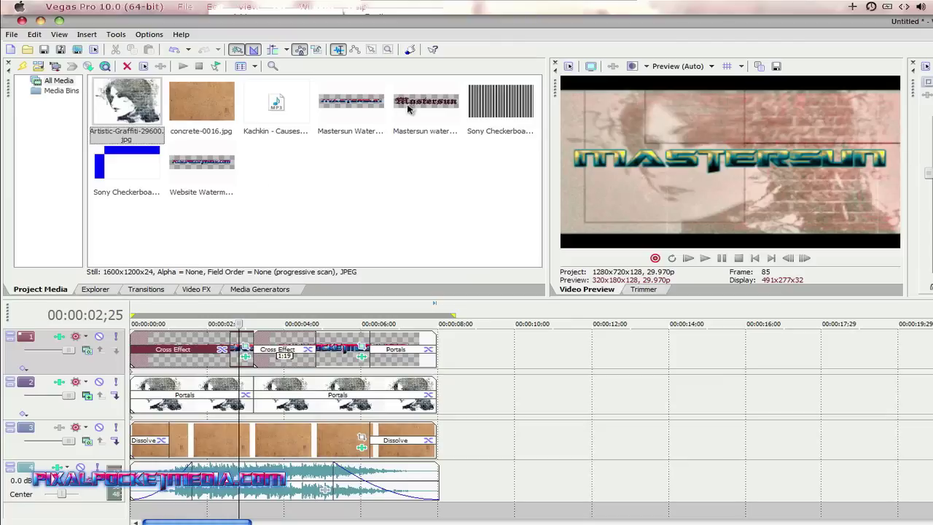
pyautogui.click(347, 107)
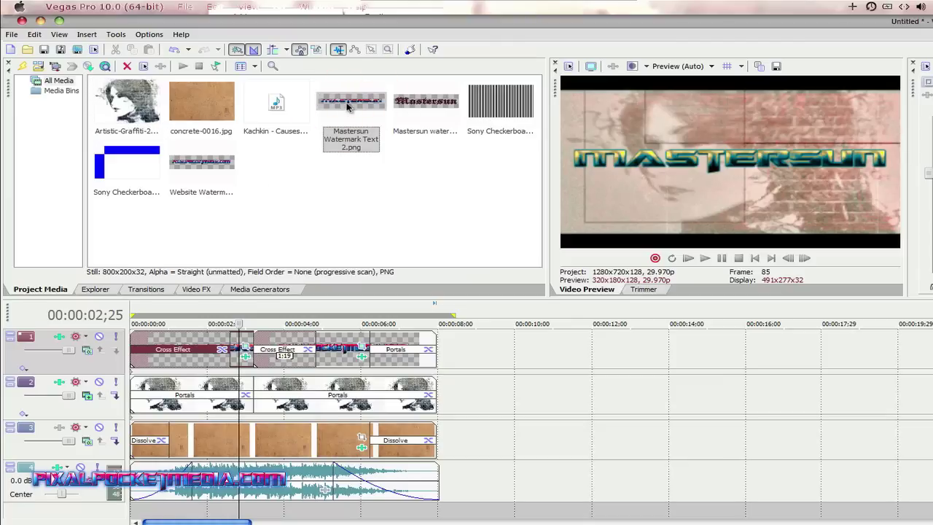
pyautogui.moveTo(342, 103); pyautogui.dragTo(515, 358)
pyautogui.click(542, 374)
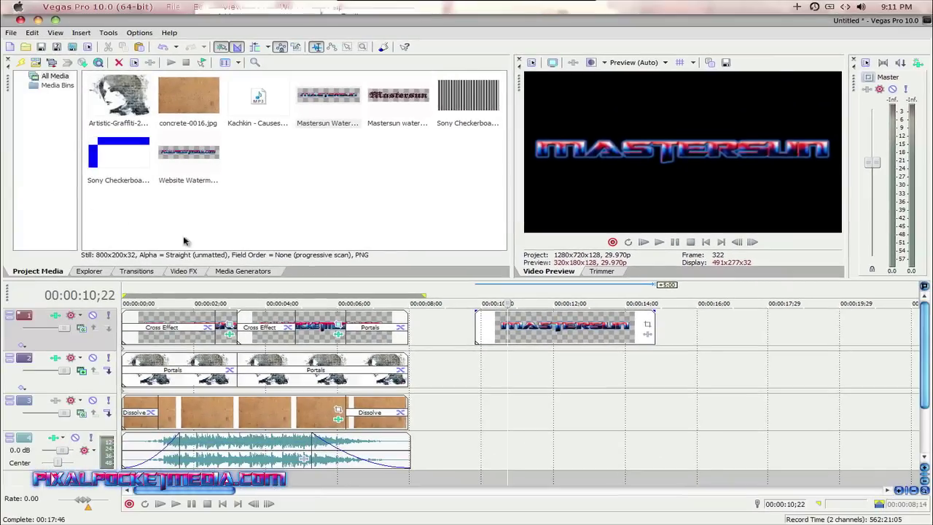
# Apply the Black and White effect's Reset to None preset to the new Mastersun title and set its blend amount to 1.000.
pyautogui.click(196, 271)
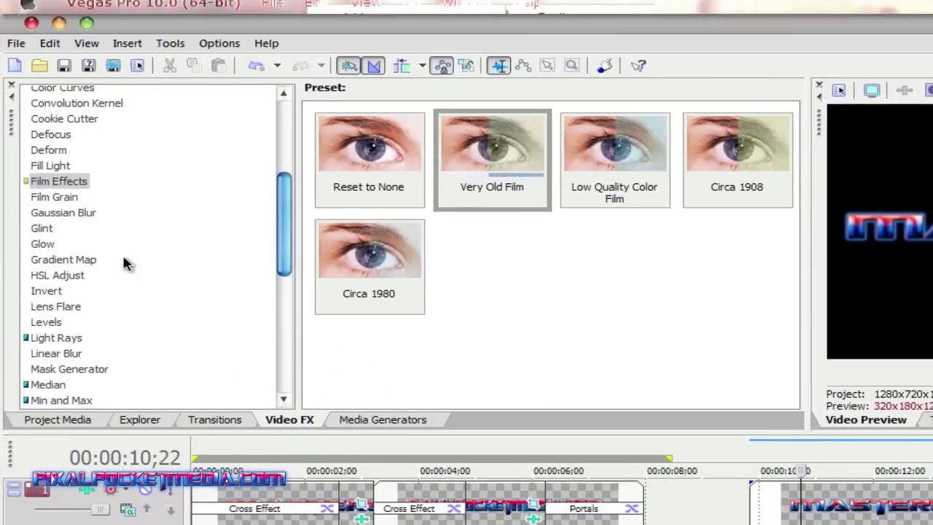
pyautogui.moveTo(281, 250); pyautogui.dragTo(273, 193)
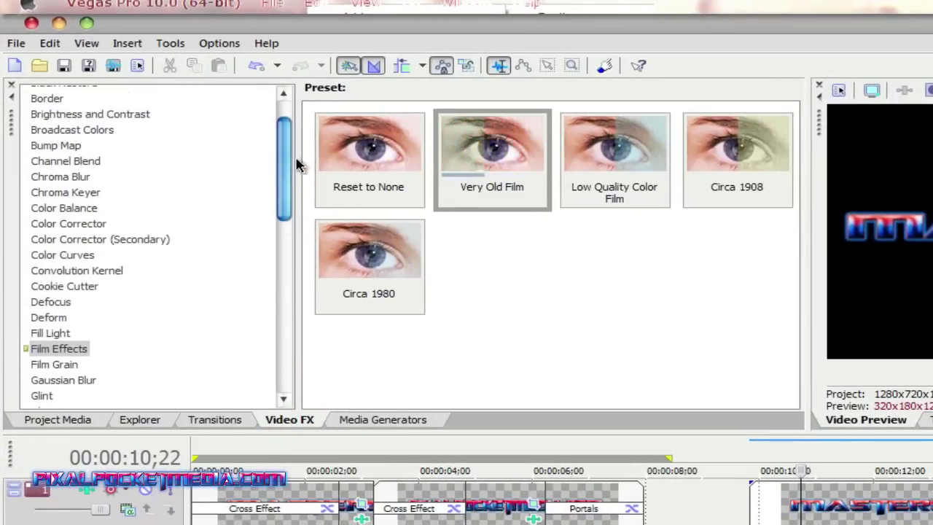
pyautogui.moveTo(287, 162); pyautogui.dragTo(285, 115)
pyautogui.click(91, 112)
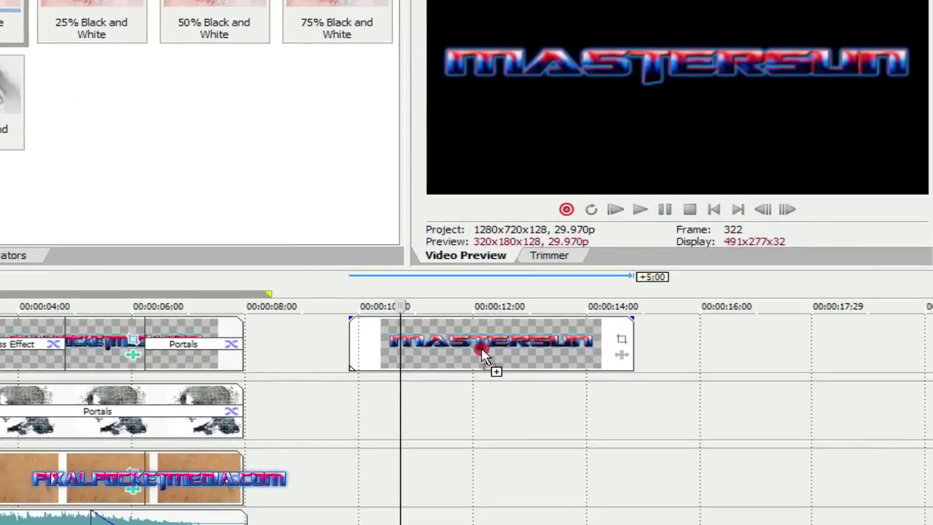
pyautogui.moveTo(483, 356); pyautogui.dragTo(485, 360)
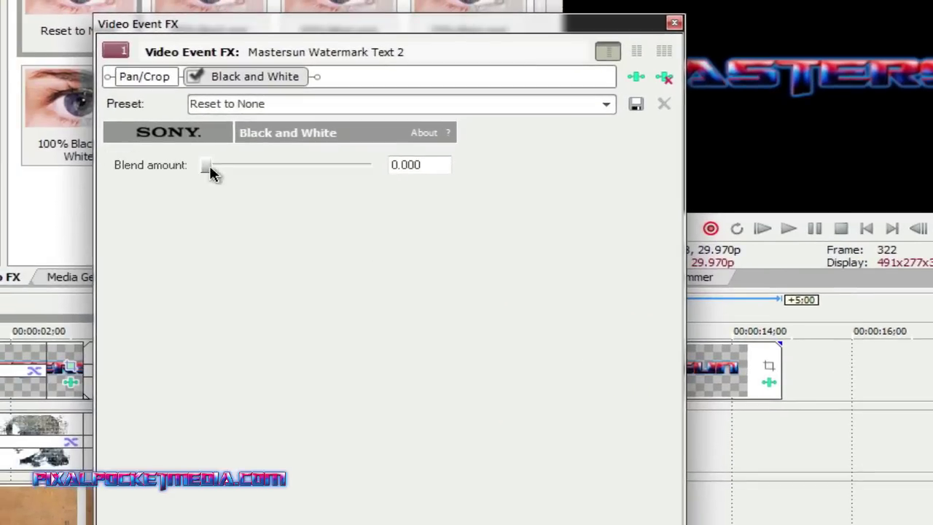
pyautogui.moveTo(210, 171); pyautogui.dragTo(452, 171)
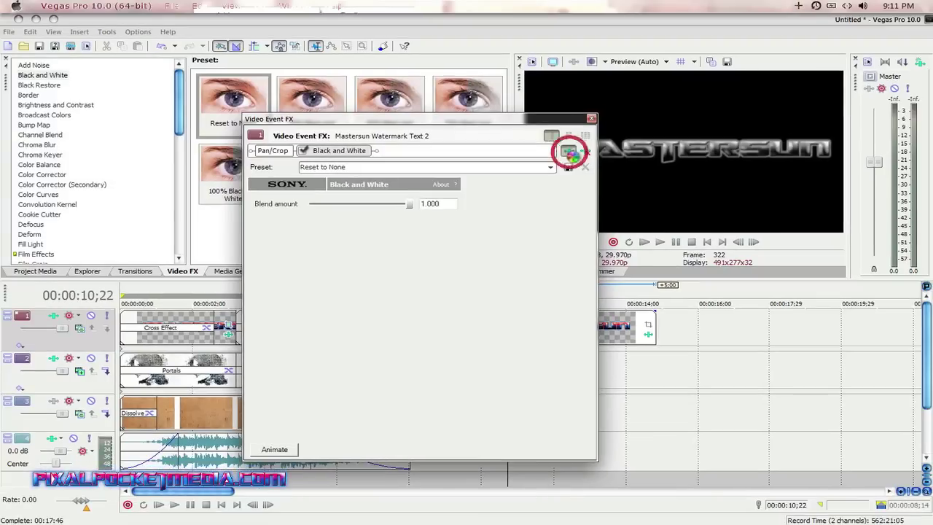
# Add Sony Color Balance to the Mastersun title's effects and set midtones to red 0.0965, green 0.1250 and blue 0.2780.
pyautogui.click(569, 151)
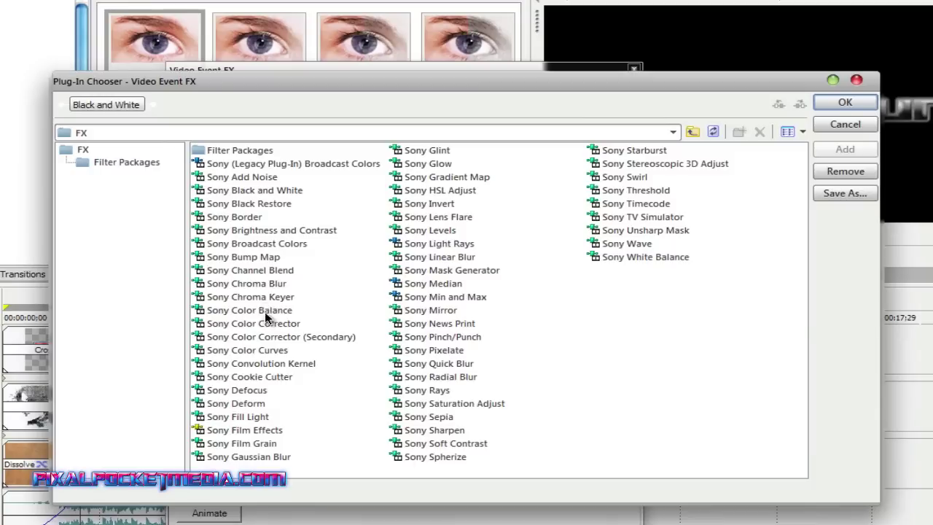
pyautogui.click(305, 298)
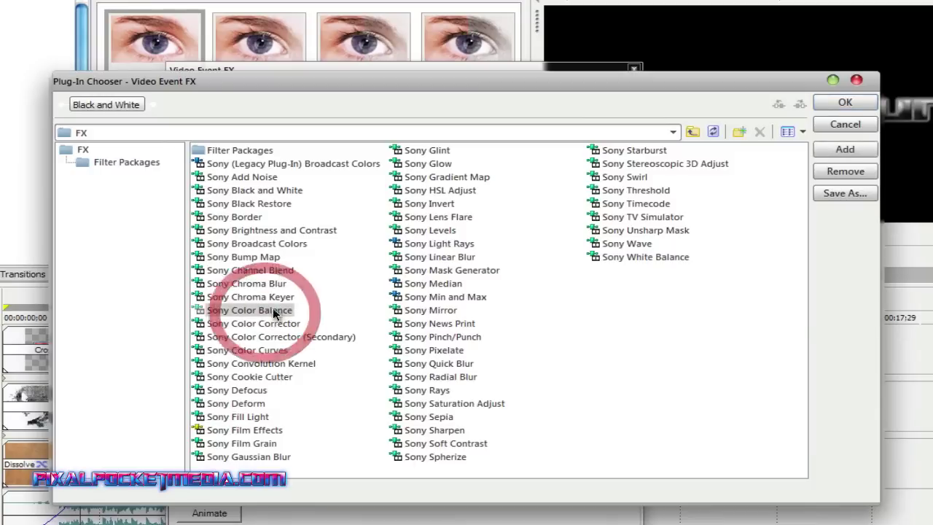
pyautogui.click(825, 148)
pyautogui.click(844, 104)
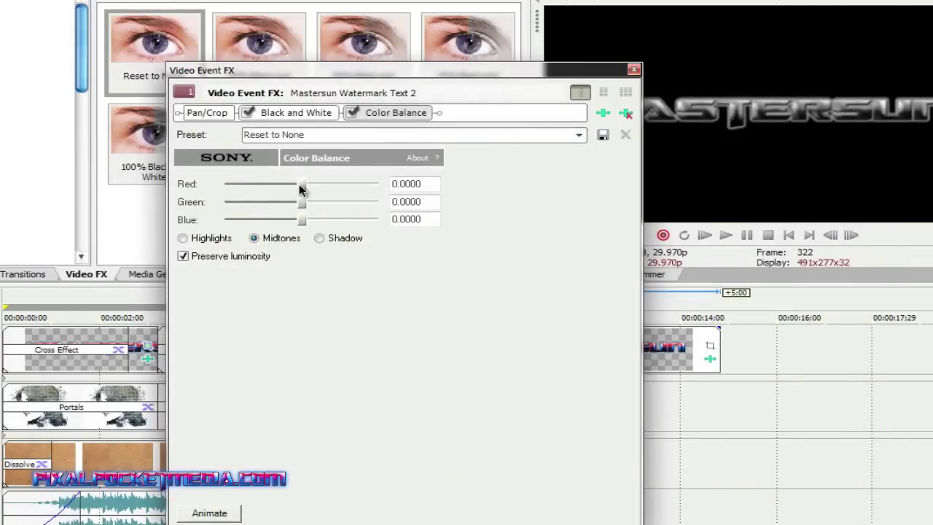
pyautogui.moveTo(312, 186); pyautogui.dragTo(322, 206)
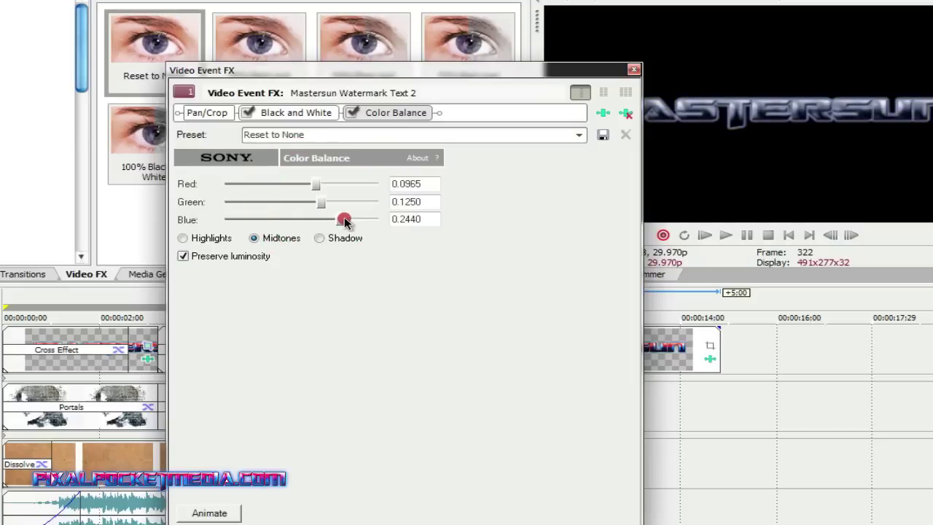
pyautogui.moveTo(345, 220); pyautogui.dragTo(346, 219)
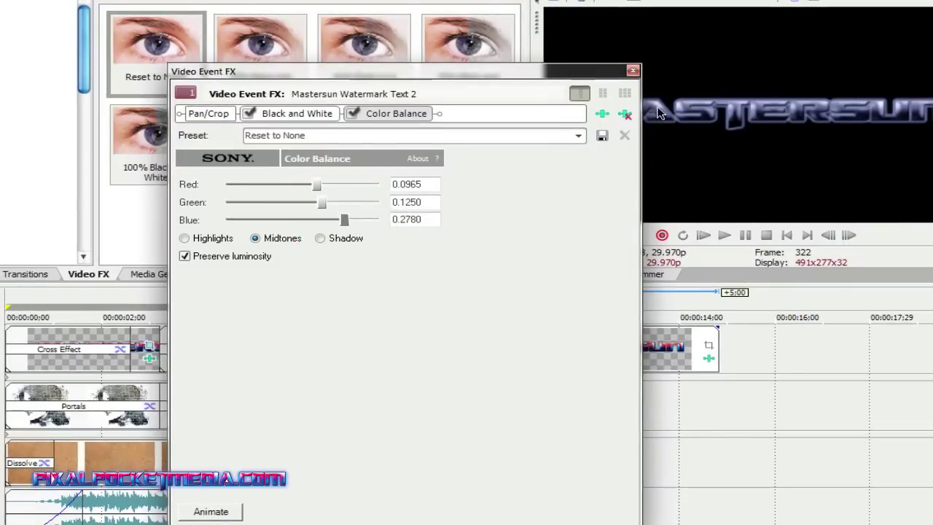
# Import the concrete-0025 image from the free-concrete-texture-pack-001 folder into the project media.
pyautogui.click(633, 71)
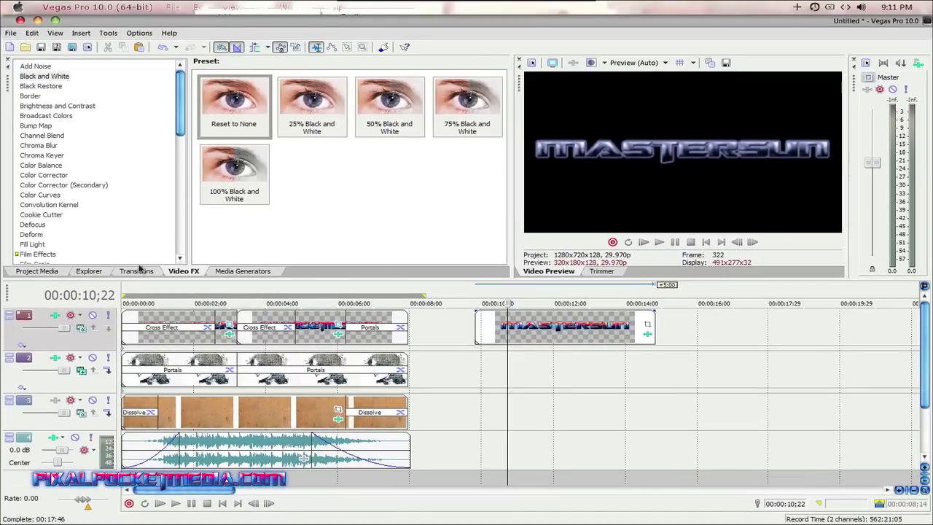
pyautogui.click(36, 272)
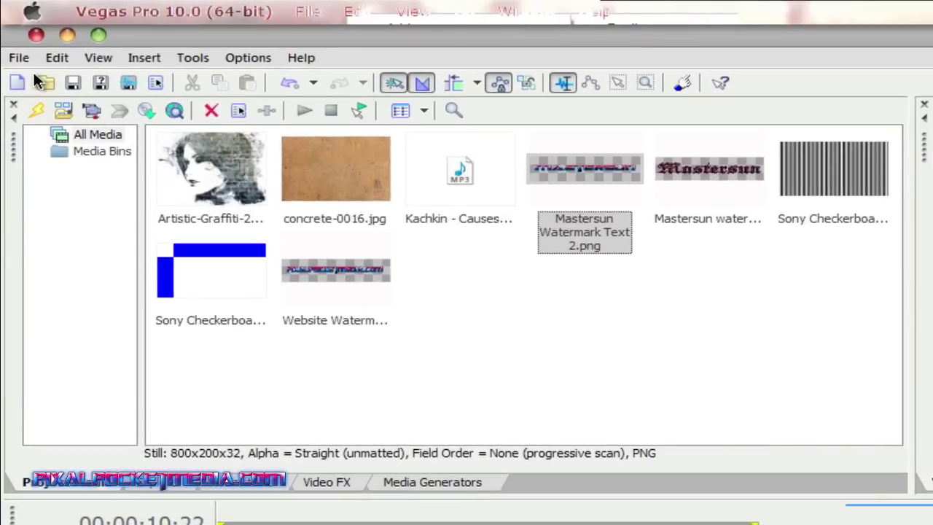
pyautogui.click(19, 58)
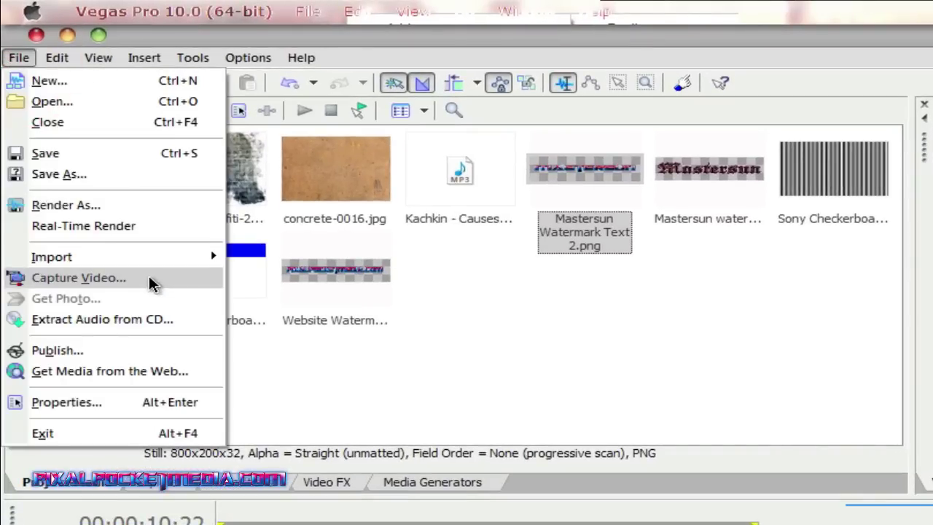
pyautogui.moveTo(146, 263)
pyautogui.click(261, 261)
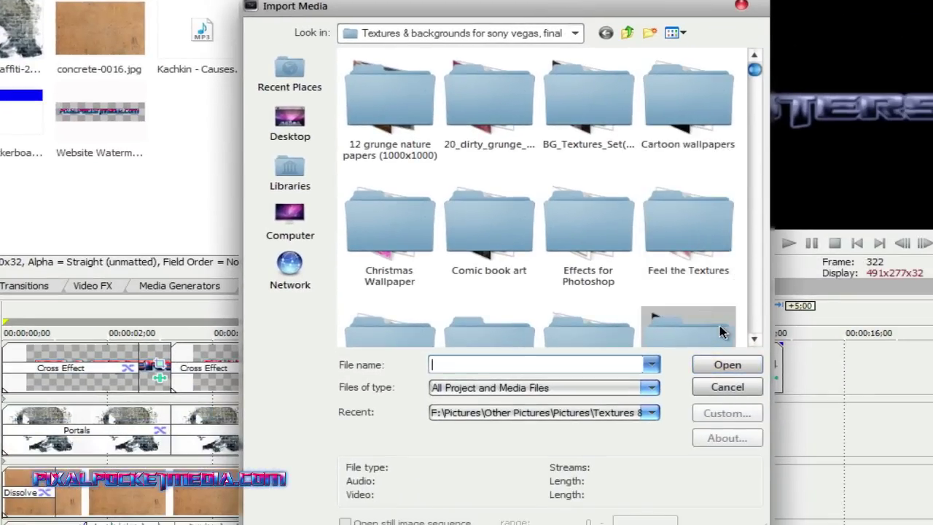
pyautogui.click(754, 339)
pyautogui.click(754, 339)
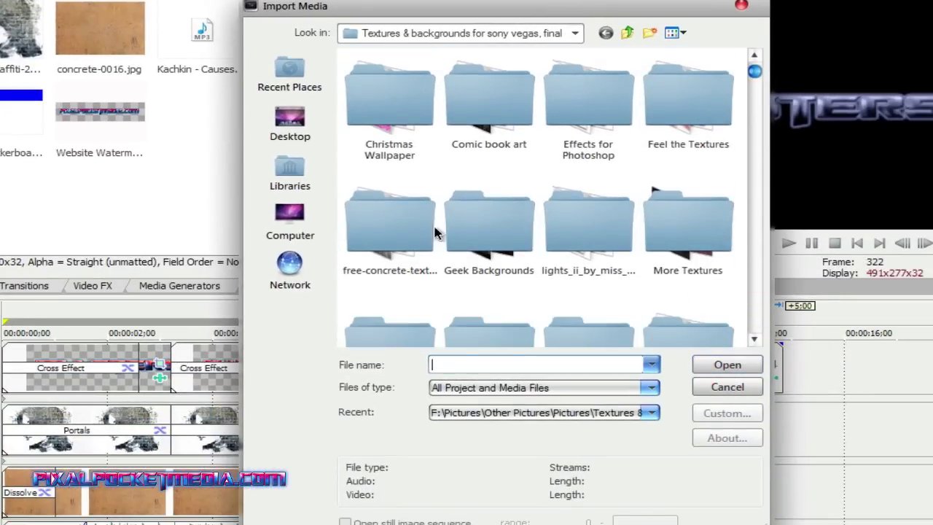
pyautogui.doubleClick(394, 226)
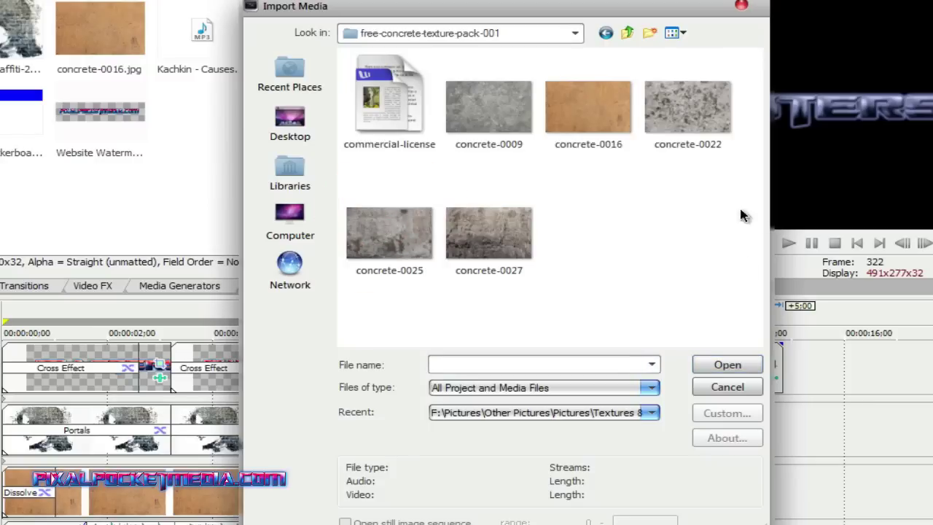
pyautogui.click(372, 248)
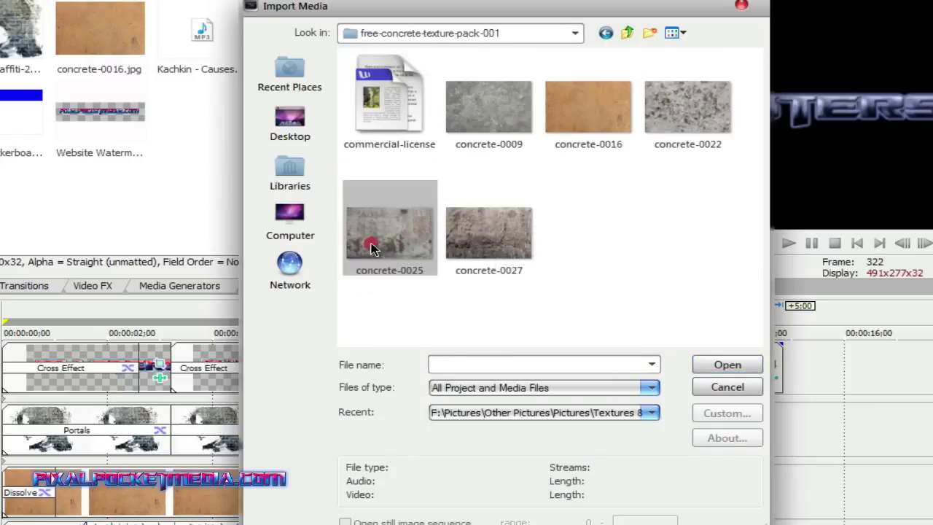
pyautogui.doubleClick(372, 248)
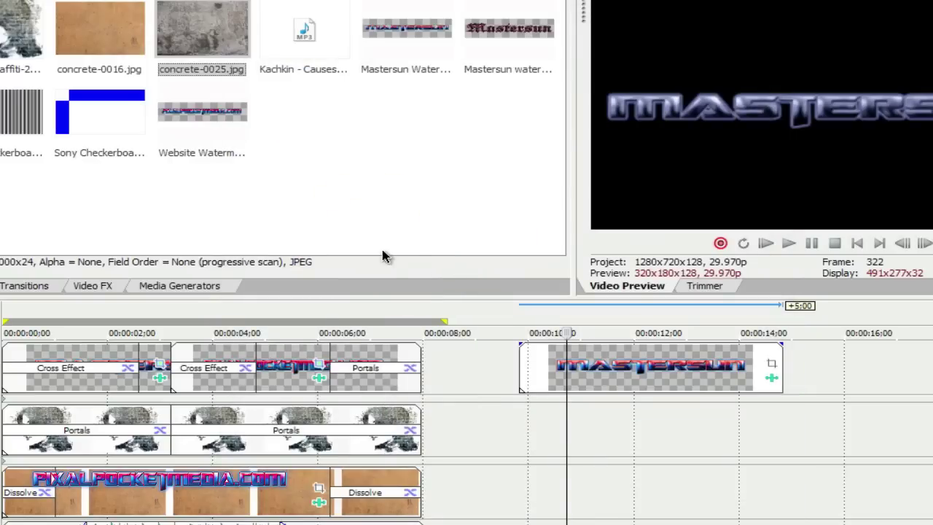
# Place concrete-0025.jpg on track 3 beneath the new Mastersun title and turn off its Maintain Aspect Ratio switch.
pyautogui.moveTo(226, 47); pyautogui.dragTo(526, 413)
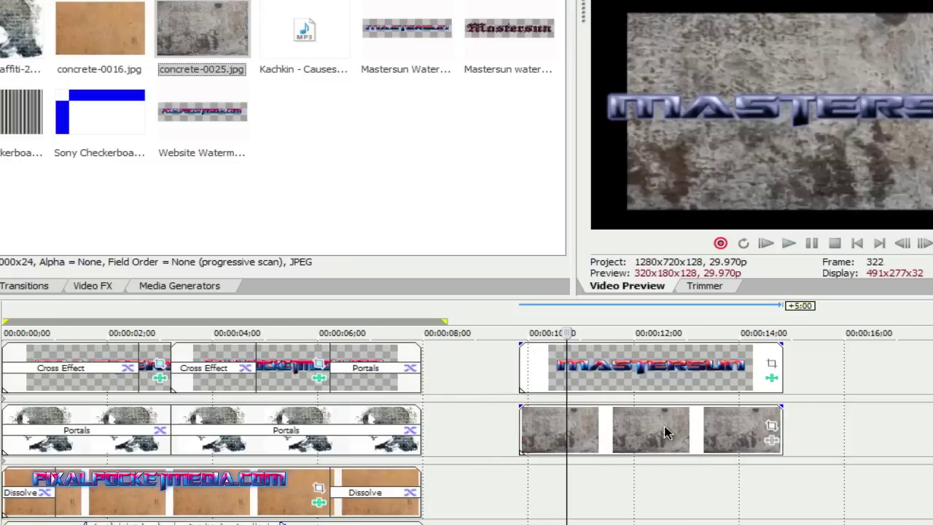
pyautogui.moveTo(665, 432); pyautogui.dragTo(654, 489)
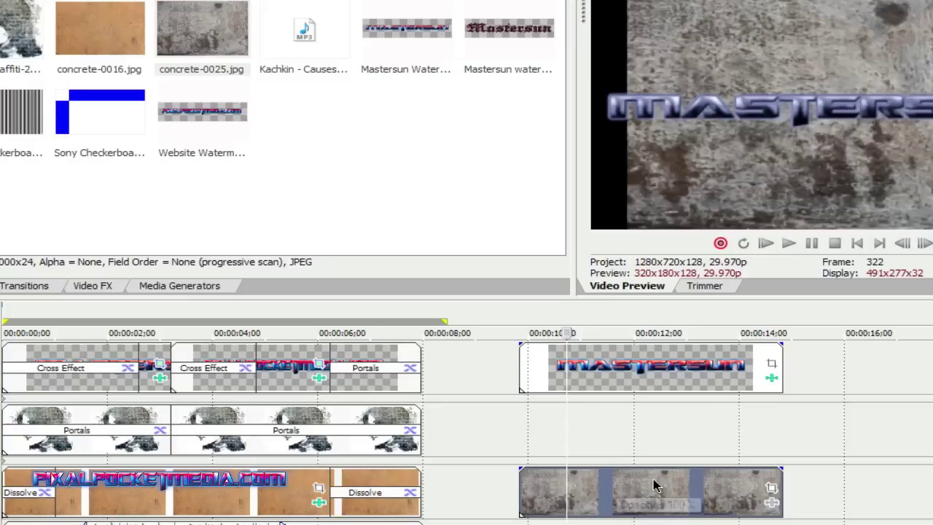
pyautogui.rightClick(678, 485)
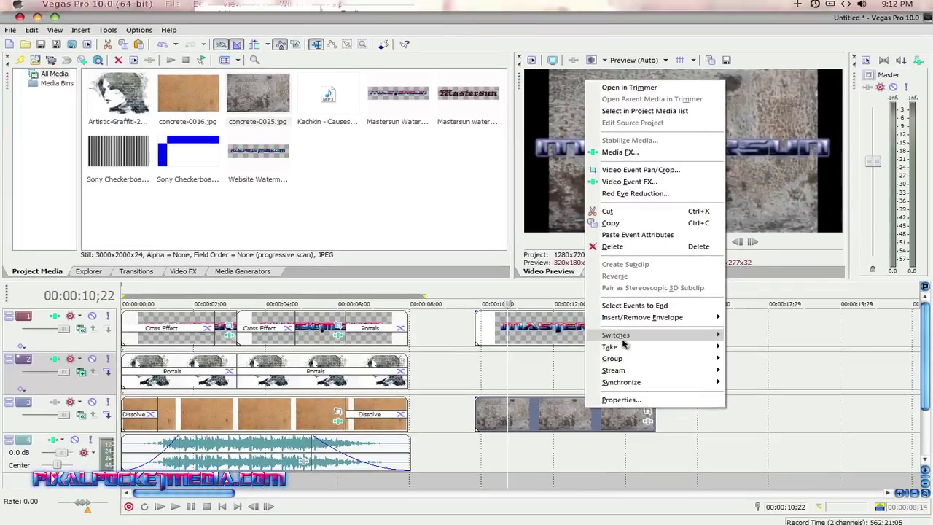
pyautogui.moveTo(623, 337)
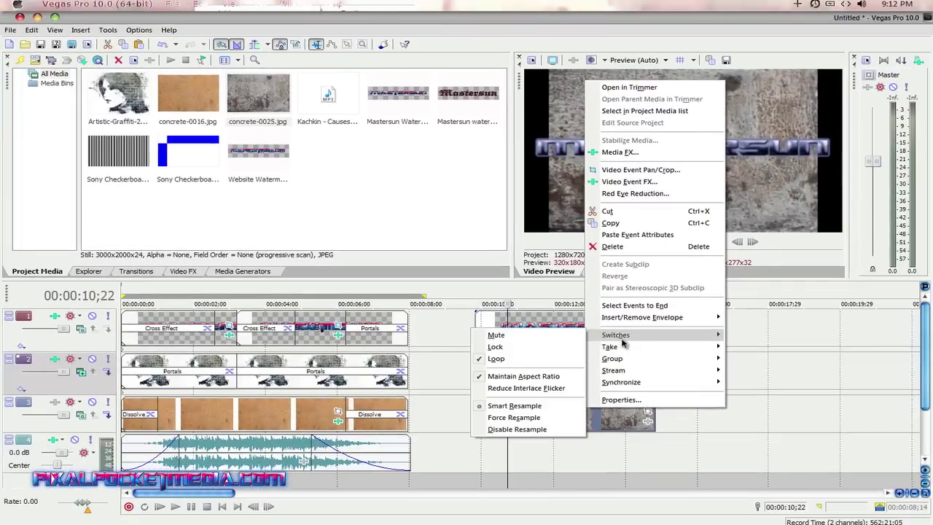
pyautogui.click(506, 377)
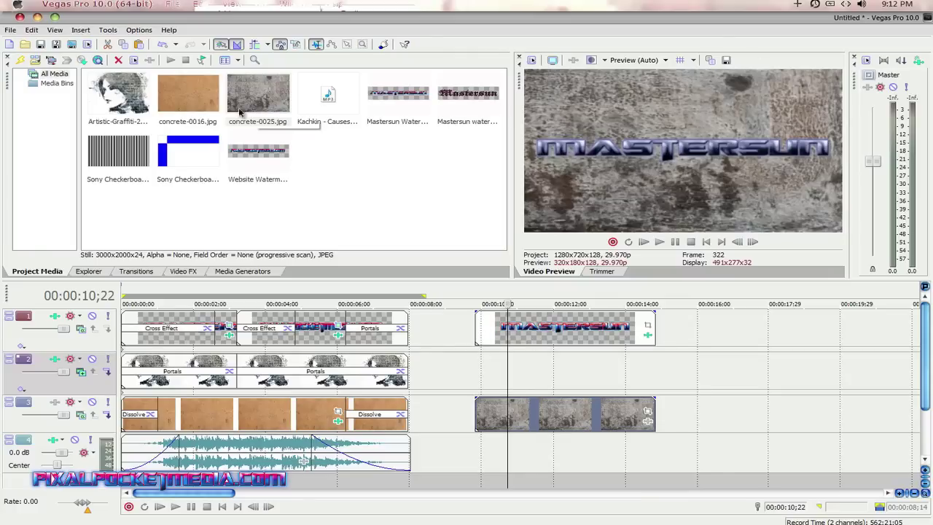
# Check how the existing intro's concrete background on track 3 looks at several points along its length.
pyautogui.click(235, 405)
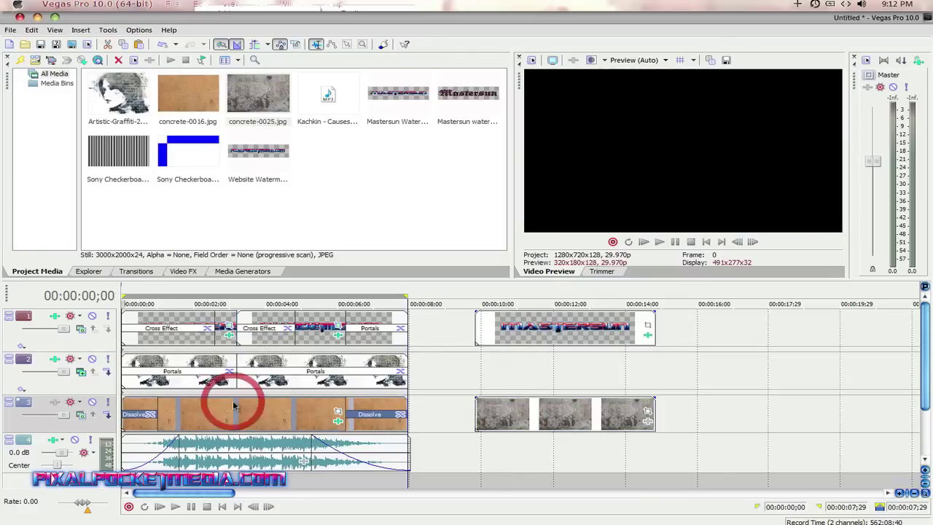
pyautogui.click(255, 408)
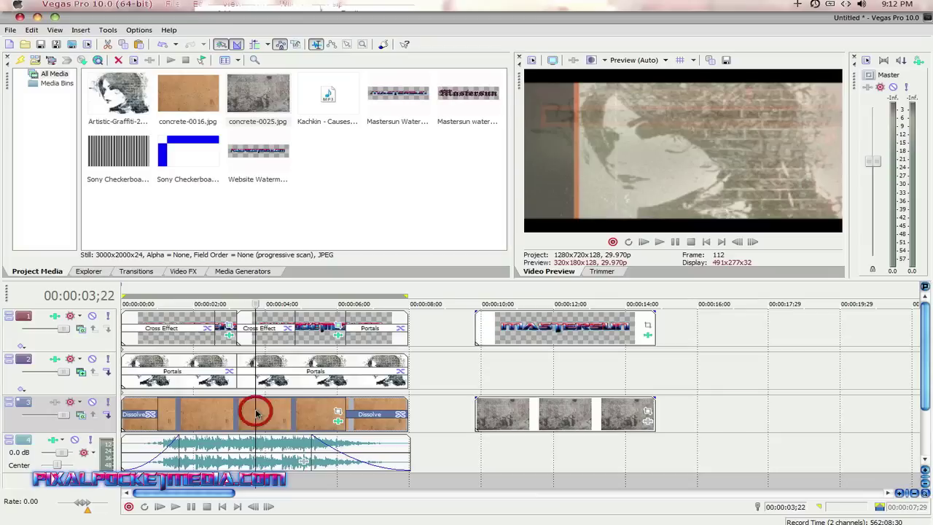
pyautogui.click(308, 412)
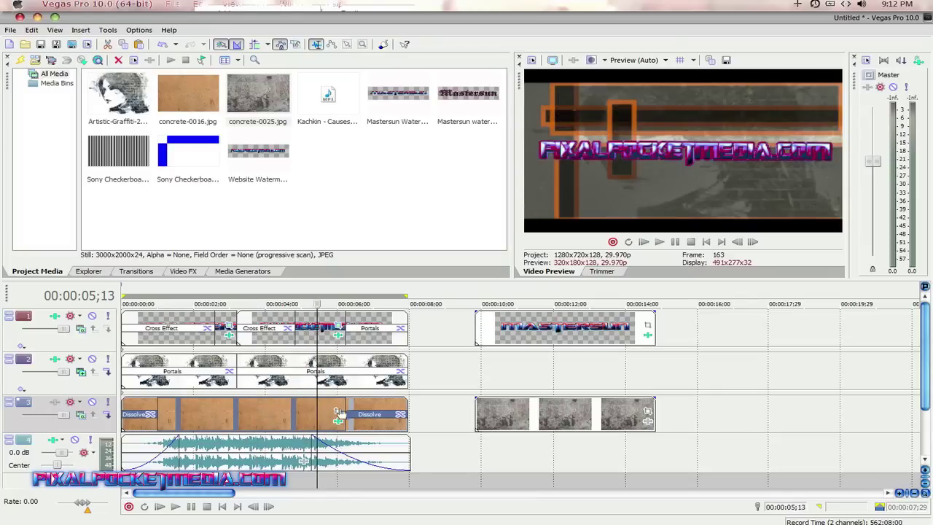
pyautogui.click(251, 414)
pyautogui.click(216, 412)
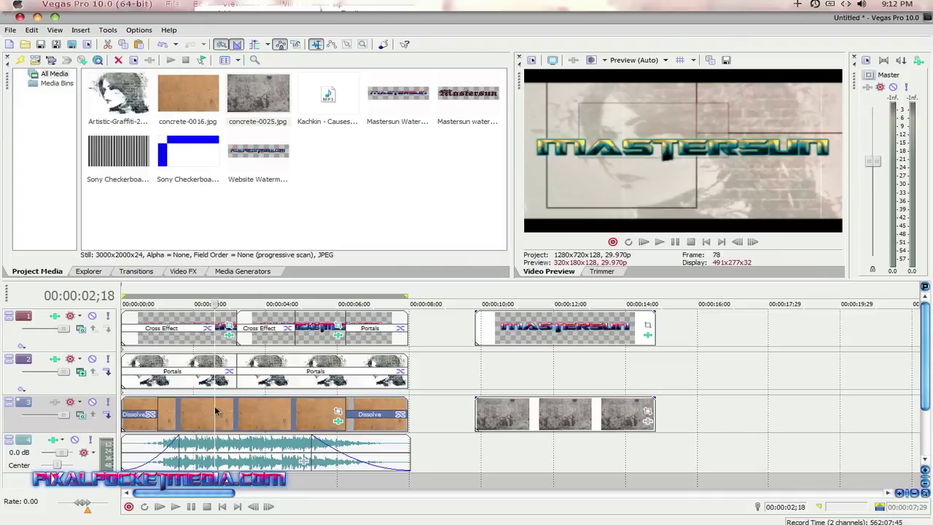
pyautogui.click(323, 414)
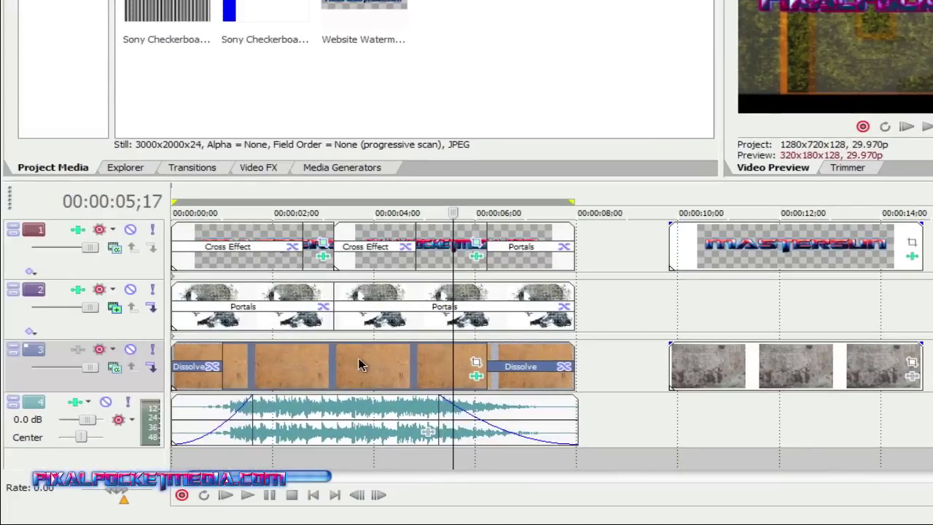
# Apply the Black and White effect to the concrete-0025 event on track 3 and set its blend amount to 1.000.
pyautogui.click(705, 383)
pyautogui.click(761, 383)
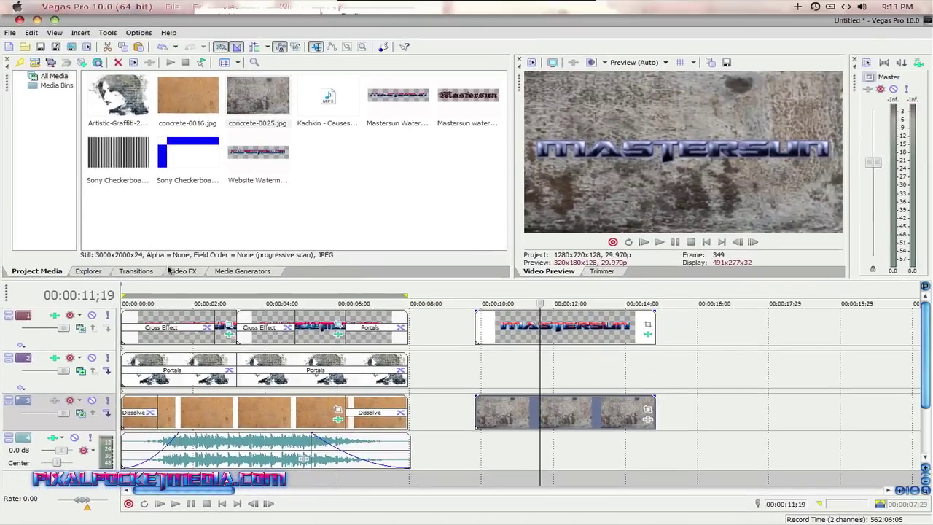
pyautogui.click(258, 167)
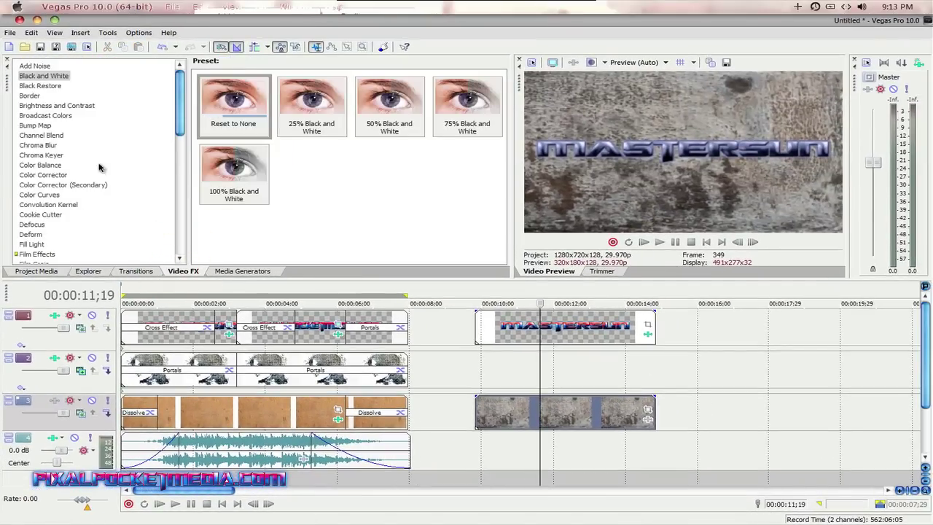
pyautogui.scroll(-3, 180, 120)
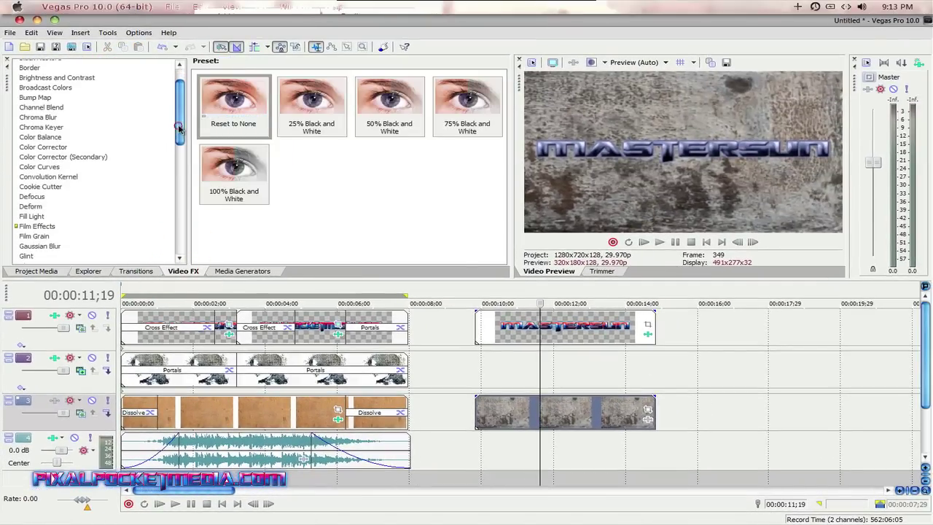
pyautogui.scroll(3, 177, 94)
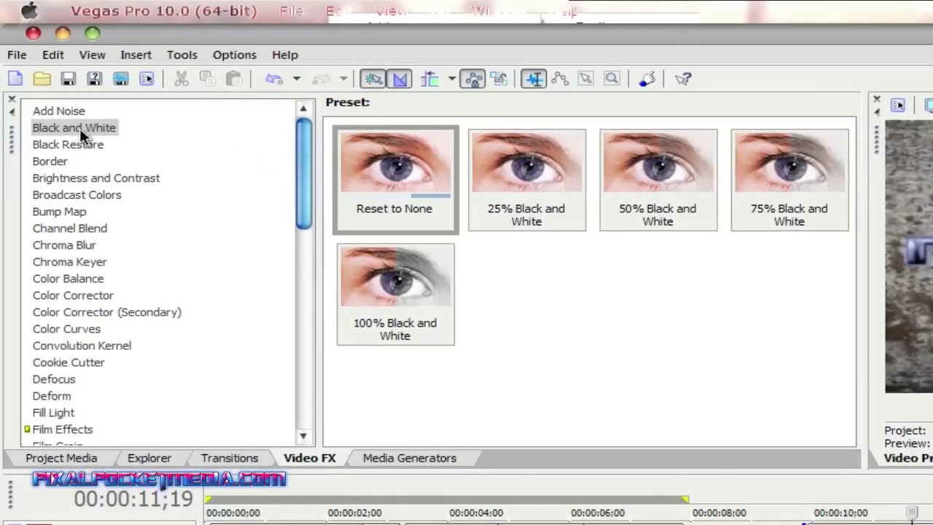
pyautogui.moveTo(79, 127); pyautogui.dragTo(817, 524)
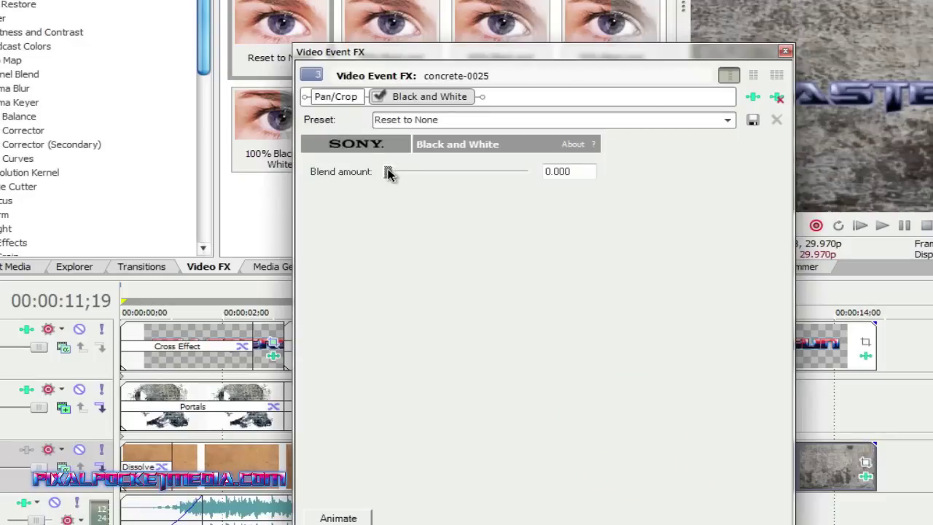
pyautogui.moveTo(387, 172); pyautogui.dragTo(548, 176)
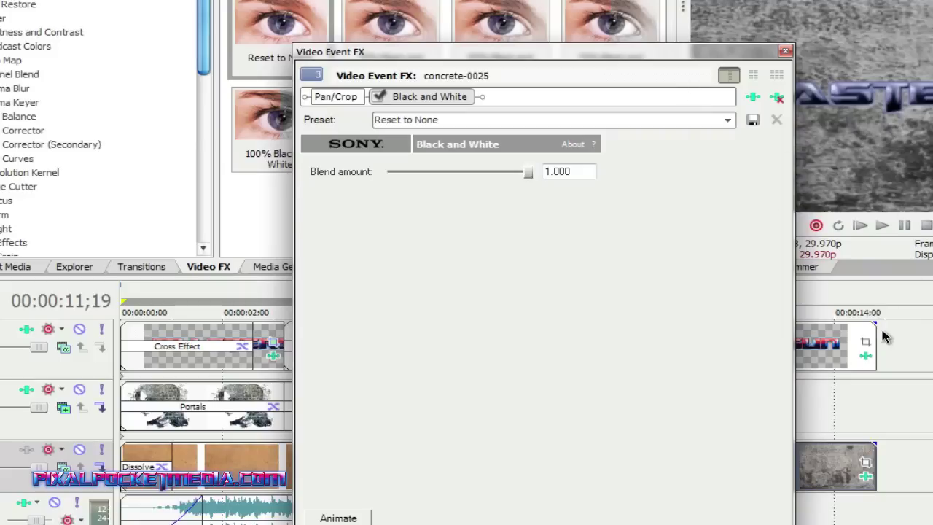
pyautogui.click(777, 74)
pyautogui.click(785, 50)
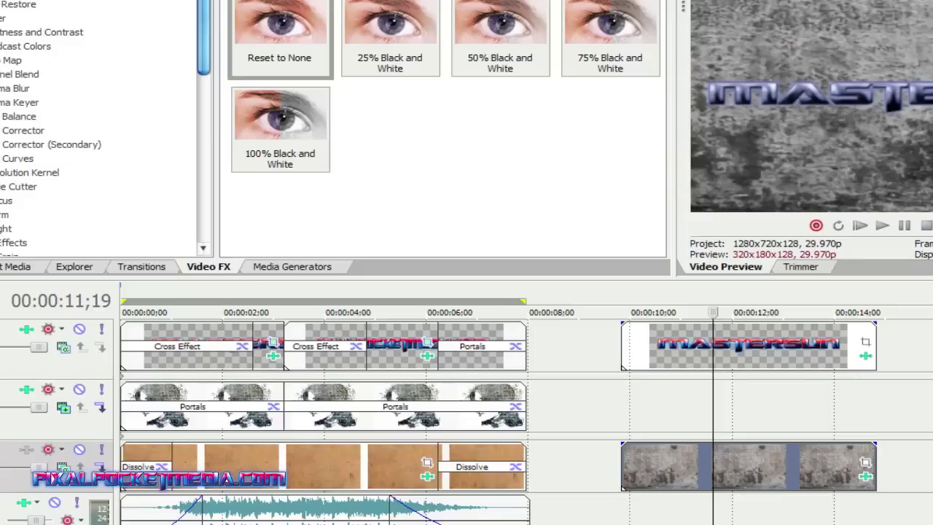
# Try Color Balance on the concrete-0025 event with midtones red 0.0565 and green -0.0230, and remove the effect.
pyautogui.moveTo(203, 57); pyautogui.dragTo(204, 77)
pyautogui.click(59, 111)
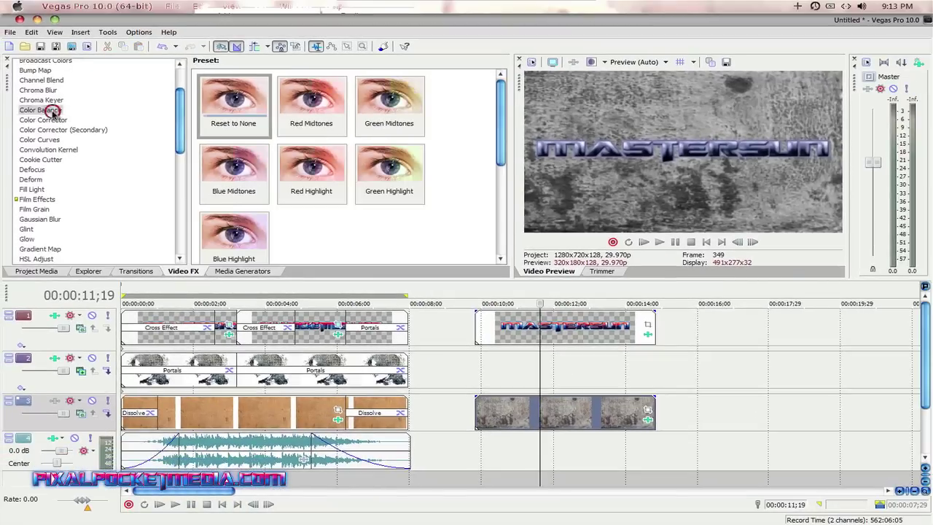
pyautogui.moveTo(45, 111); pyautogui.dragTo(501, 413)
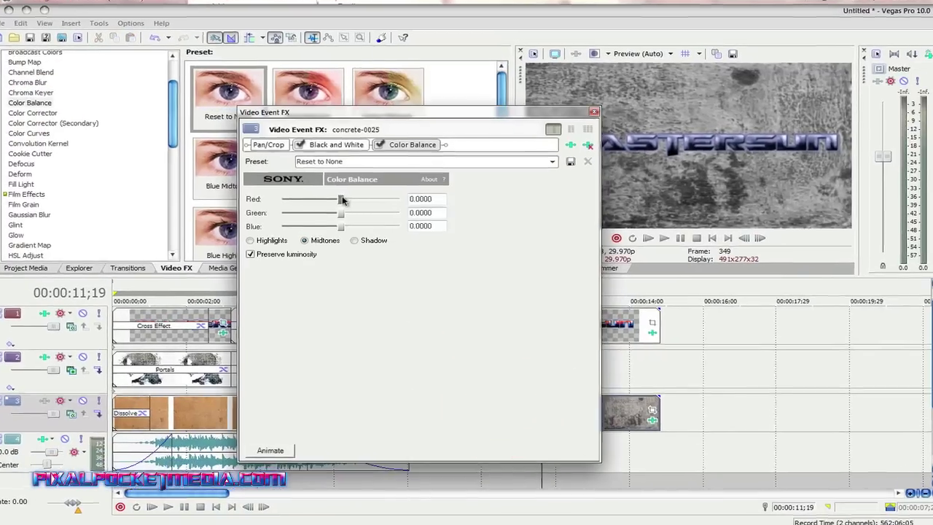
pyautogui.moveTo(343, 204); pyautogui.dragTo(360, 204)
pyautogui.moveTo(332, 151); pyautogui.dragTo(306, 168)
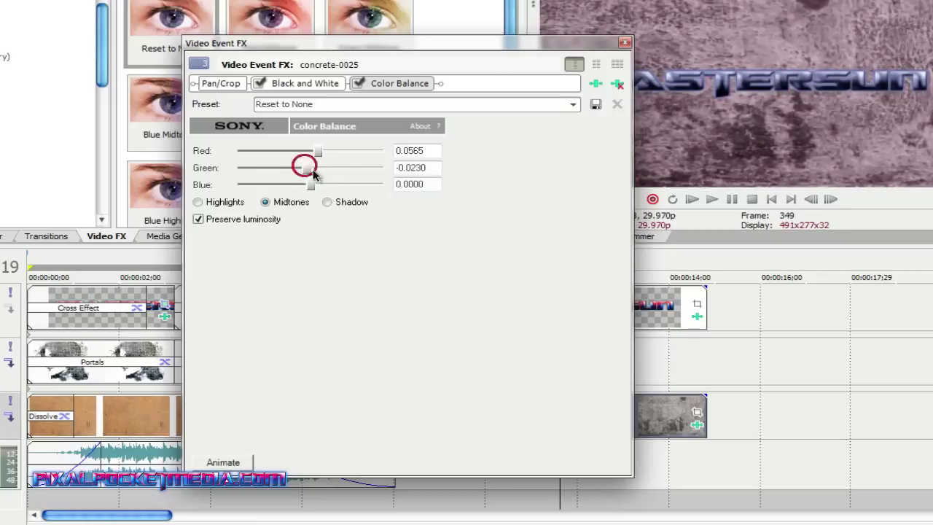
pyautogui.click(617, 84)
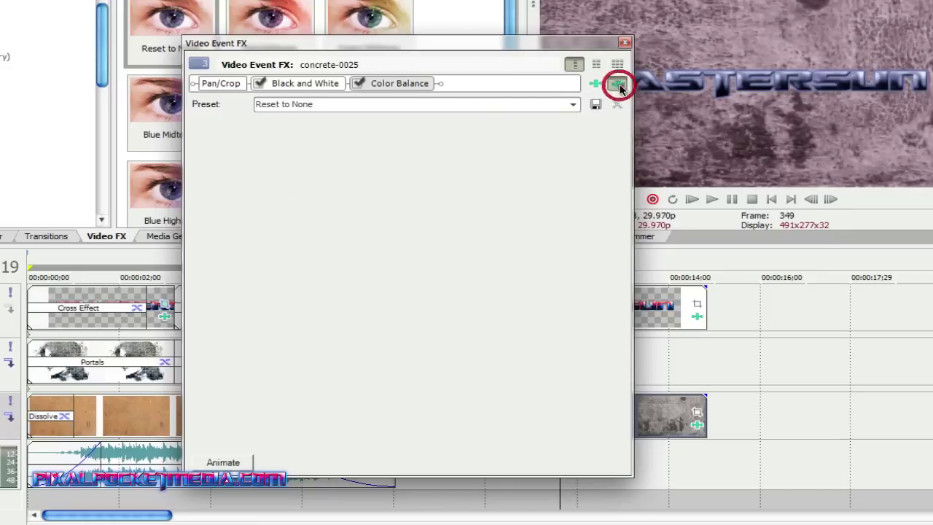
pyautogui.click(625, 42)
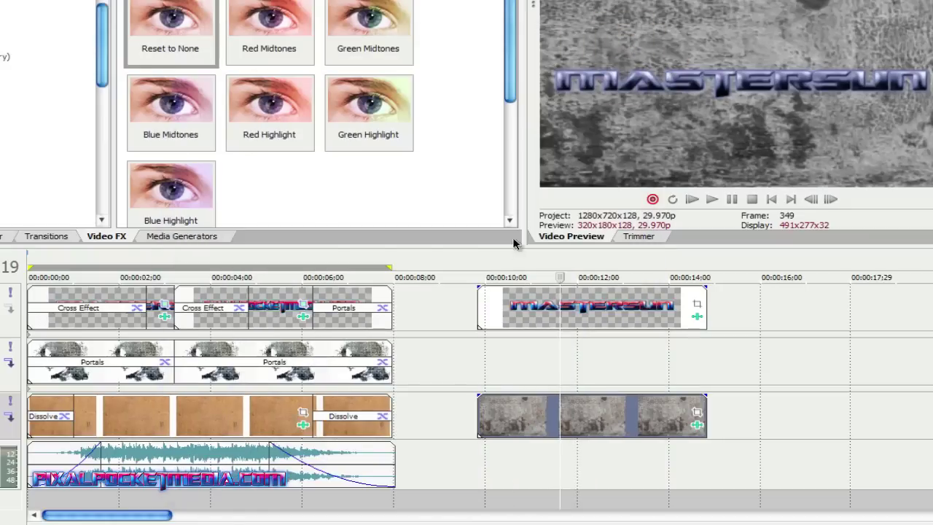
# Cut the concrete-0025 event from track 3 and replace concrete-0025.jpg in the project media with concrete-0009.
pyautogui.rightClick(584, 435)
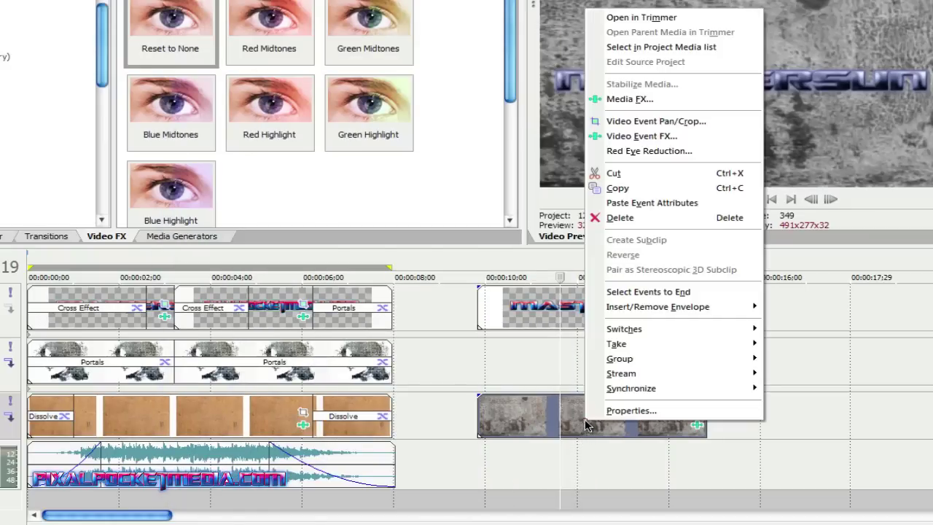
pyautogui.click(619, 173)
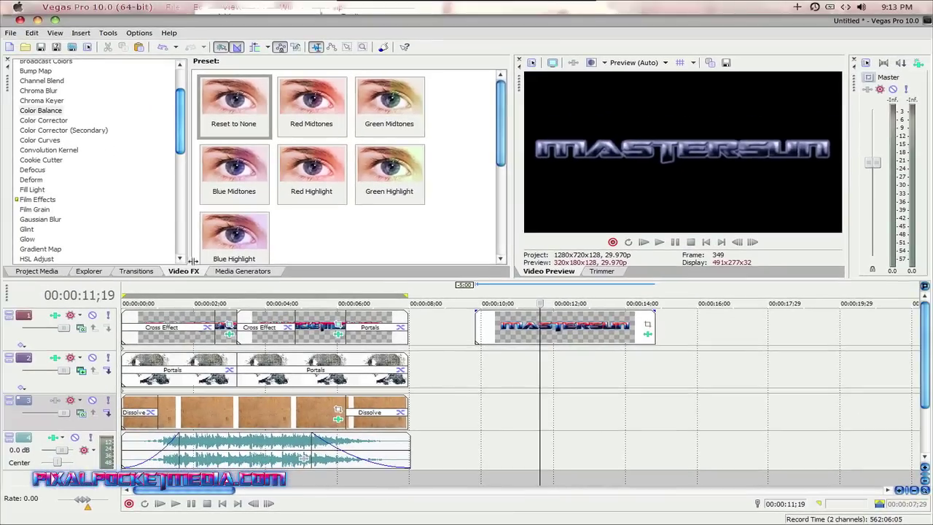
pyautogui.click(51, 271)
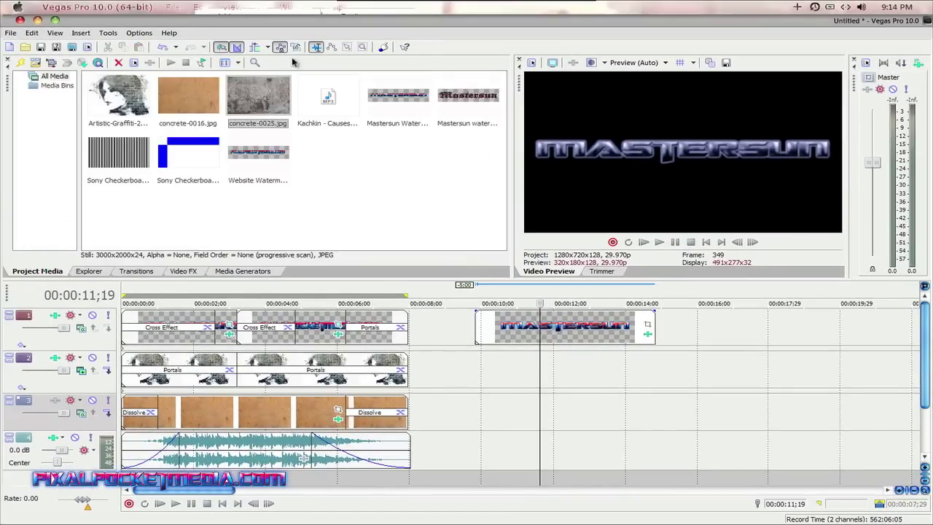
pyautogui.rightClick(260, 109)
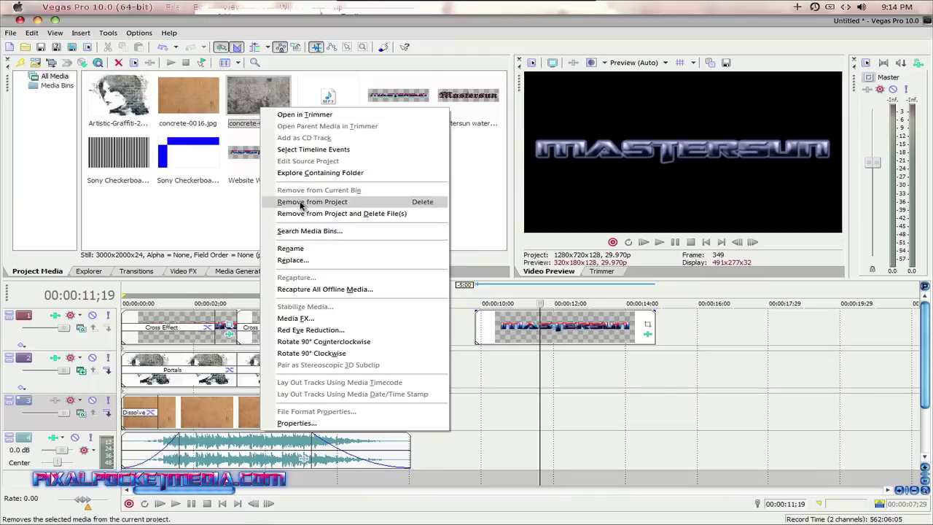
pyautogui.click(316, 260)
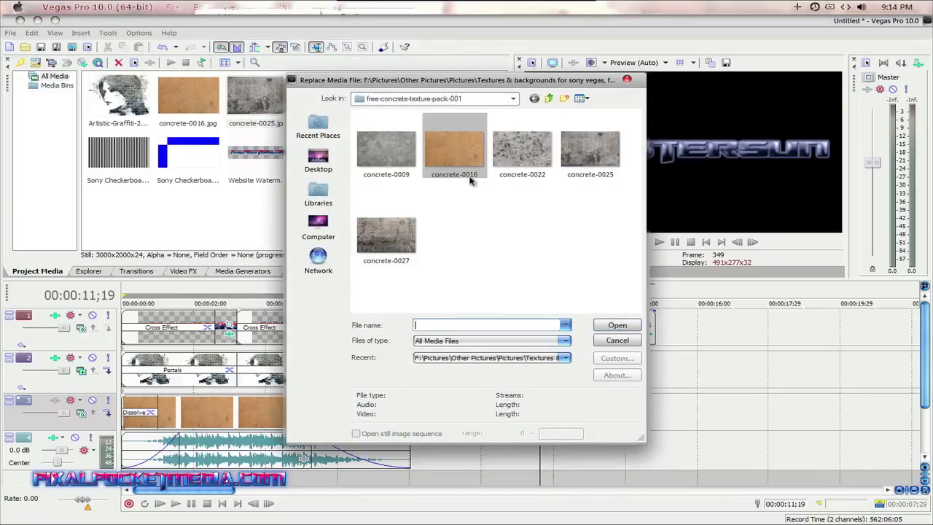
pyautogui.click(398, 150)
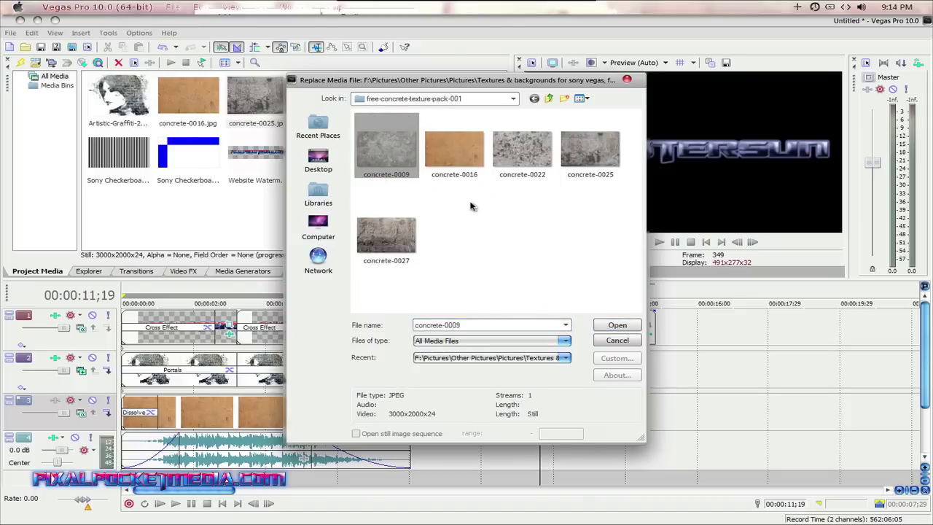
pyautogui.click(605, 327)
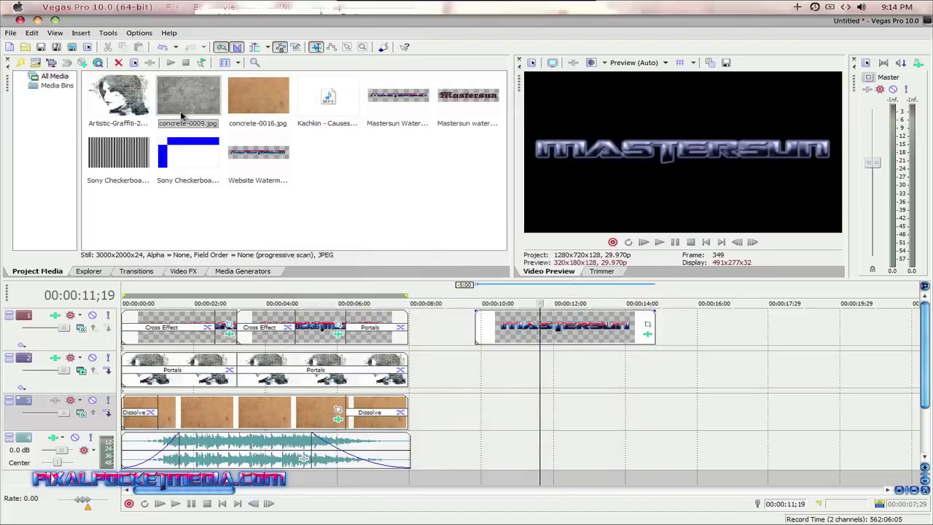
# Place concrete-0009.jpg on track 2 beneath the new Mastersun title and turn off its Maintain Aspect Ratio switch.
pyautogui.moveTo(184, 109); pyautogui.dragTo(483, 379)
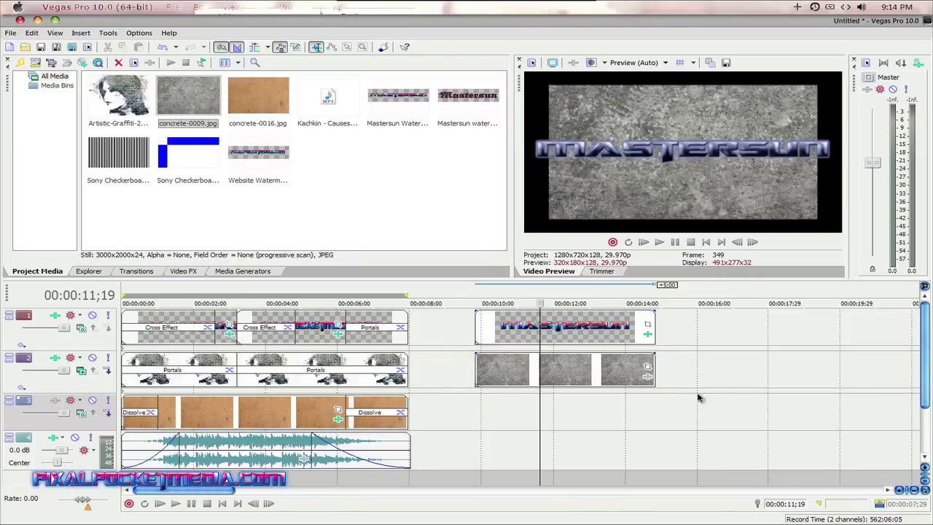
pyautogui.rightClick(617, 379)
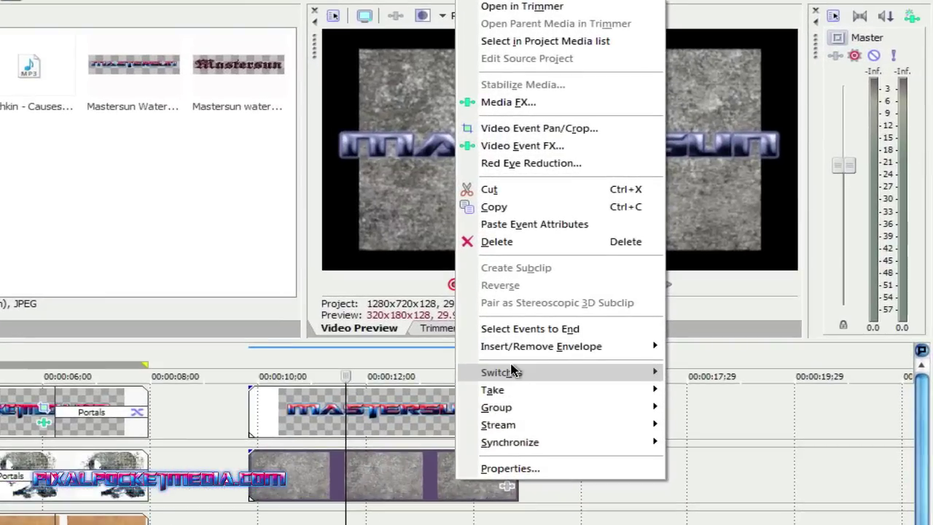
pyautogui.moveTo(651, 297)
pyautogui.click(403, 433)
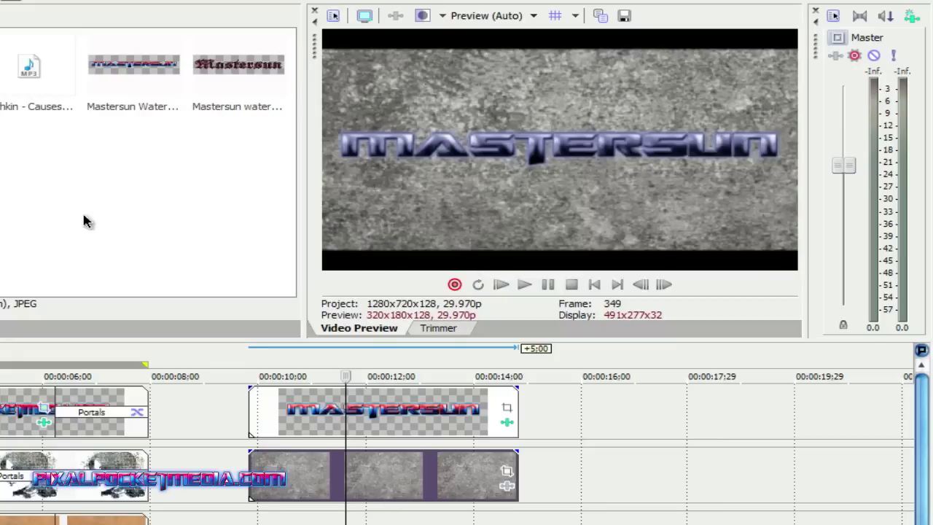
# Compare how the concrete-0009 event looks on tracks 3 and 2, and examine the Cookie Cutter settings in track 2's effects.
pyautogui.moveTo(298, 457); pyautogui.dragTo(310, 524)
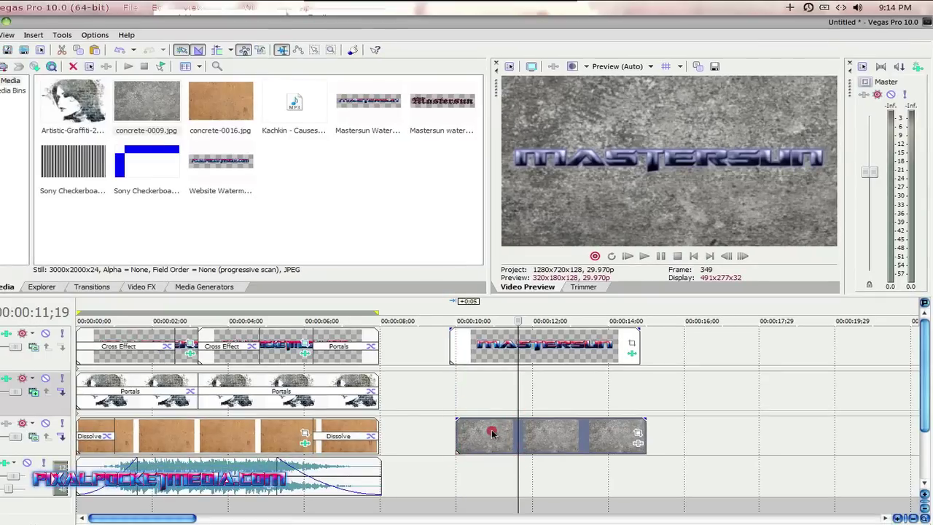
pyautogui.moveTo(492, 433); pyautogui.dragTo(460, 394)
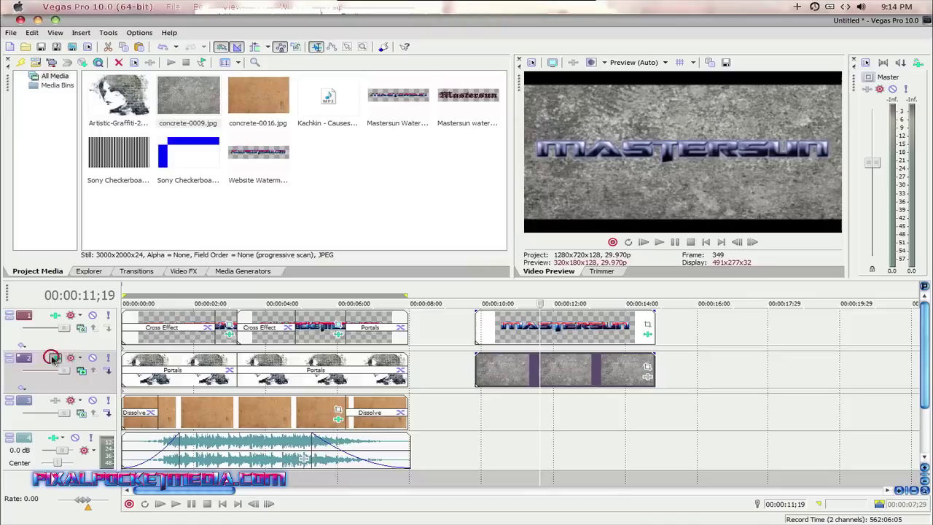
pyautogui.click(5, 379)
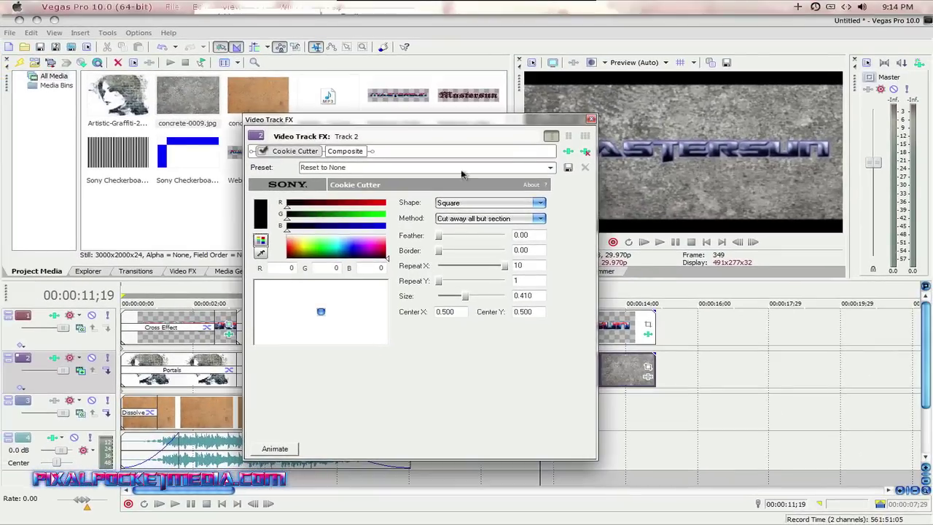
pyautogui.click(592, 119)
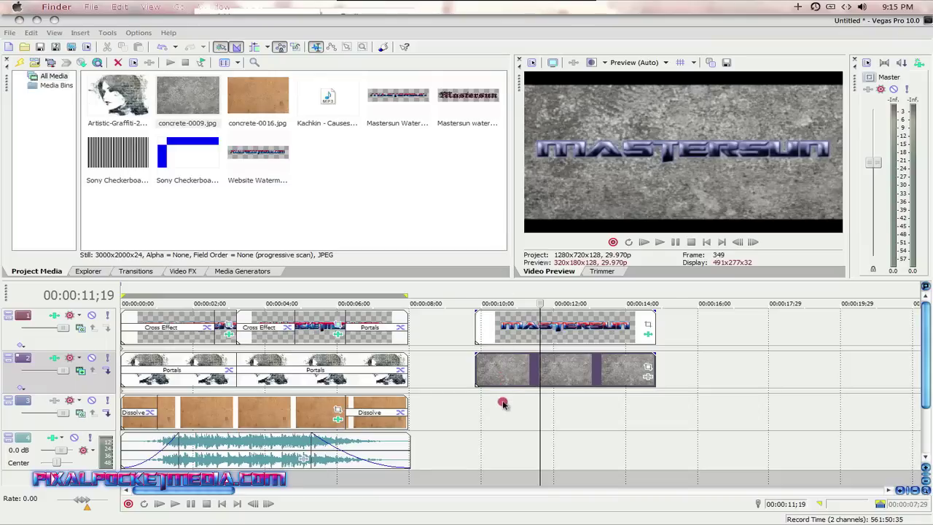
# Move the concrete-0009 event to track 3, aligned beneath the new Mastersun title, and preview it partway through.
pyautogui.moveTo(500, 380); pyautogui.dragTo(508, 416)
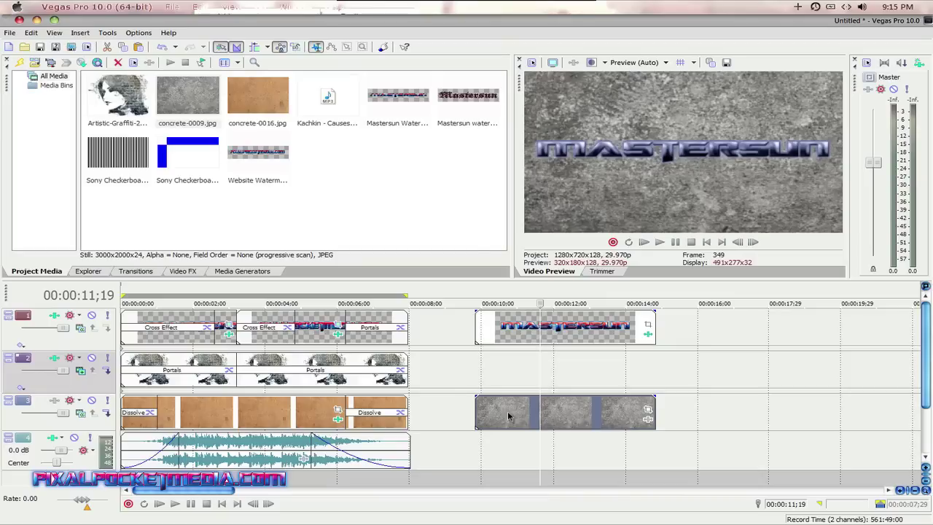
pyautogui.click(546, 415)
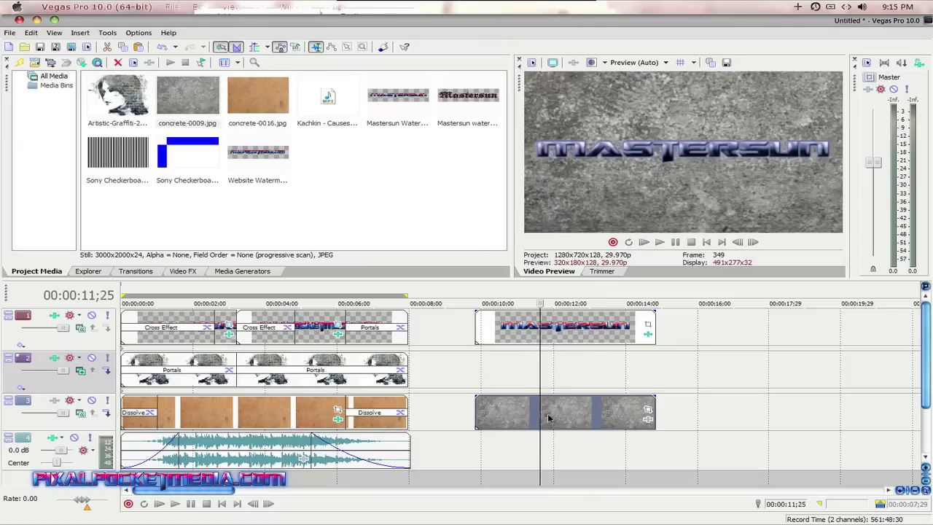
pyautogui.click(588, 409)
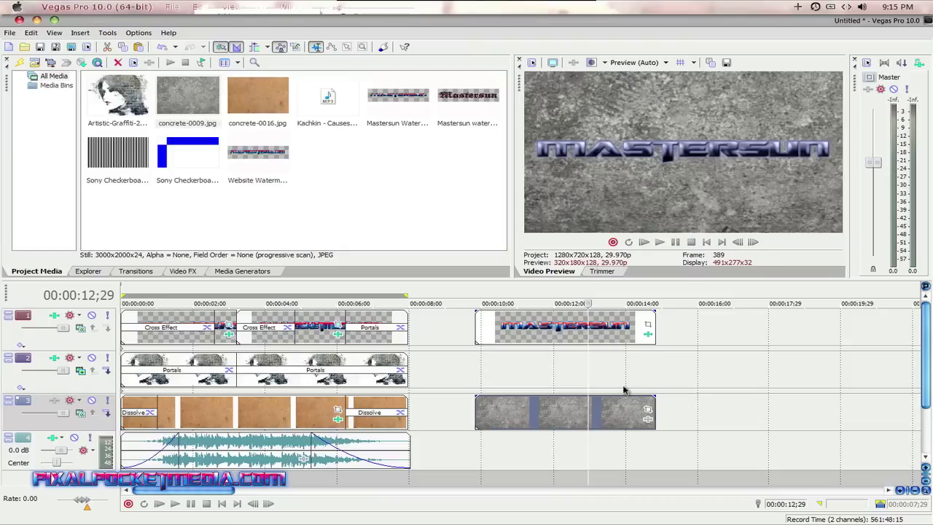
# Apply Color Balance to the concrete-0009 event on track 3 with midtones red 0.1700, green 0.1645 and blue 0.2155.
pyautogui.click(183, 271)
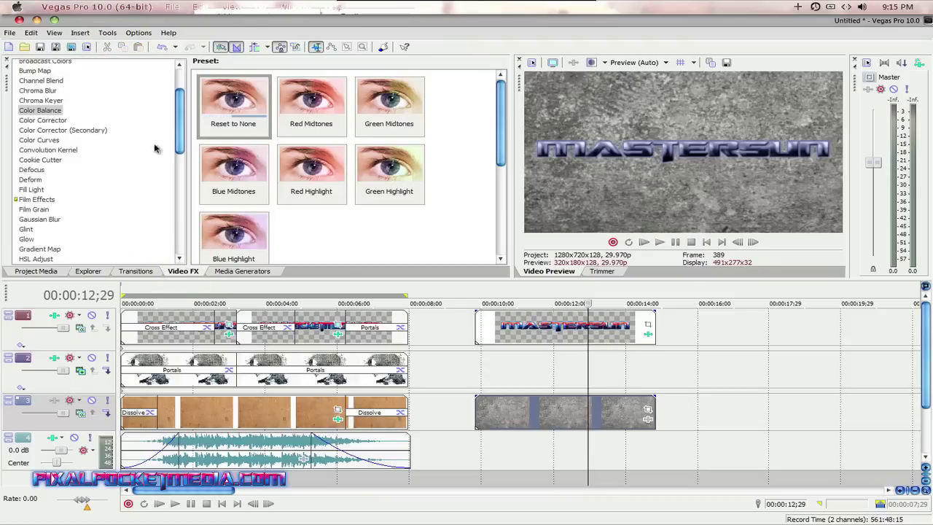
pyautogui.moveTo(175, 134); pyautogui.dragTo(177, 111)
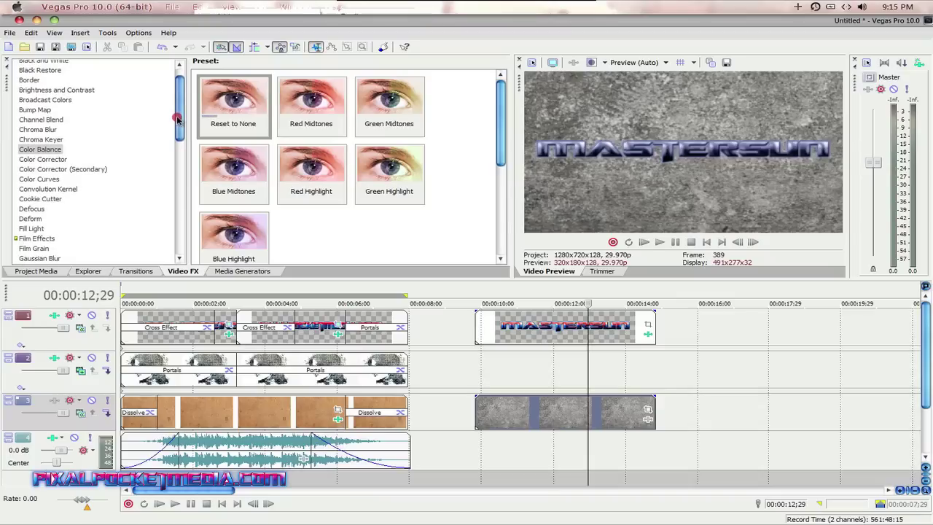
pyautogui.click(48, 158)
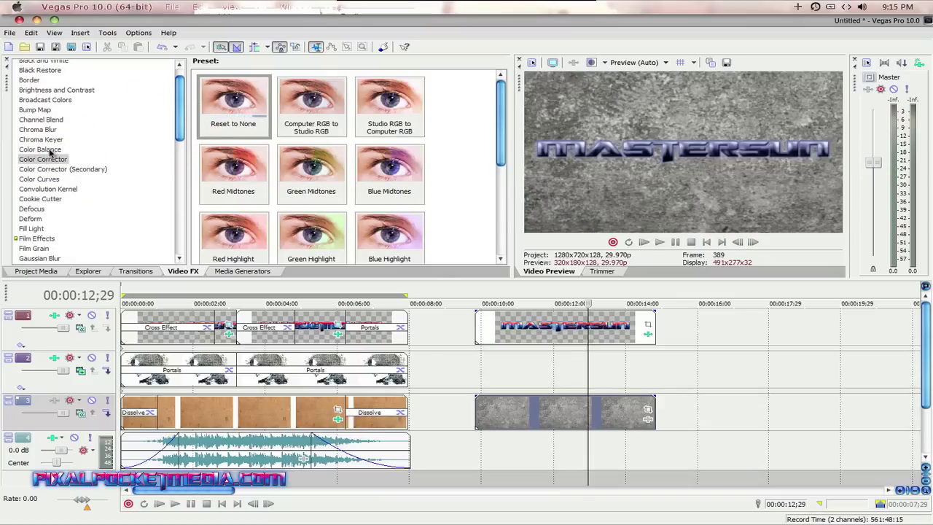
pyautogui.moveTo(49, 150); pyautogui.dragTo(519, 400)
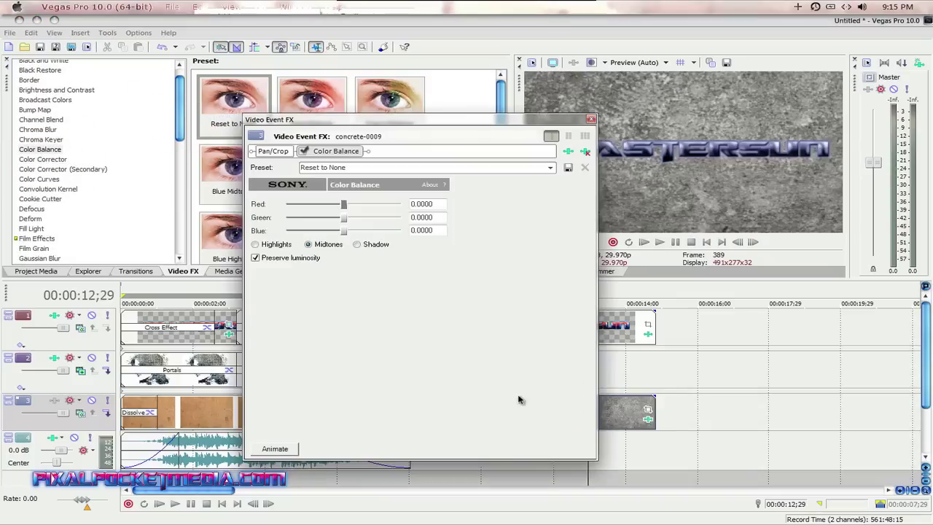
pyautogui.moveTo(343, 209); pyautogui.dragTo(355, 209)
pyautogui.moveTo(344, 217); pyautogui.dragTo(366, 209)
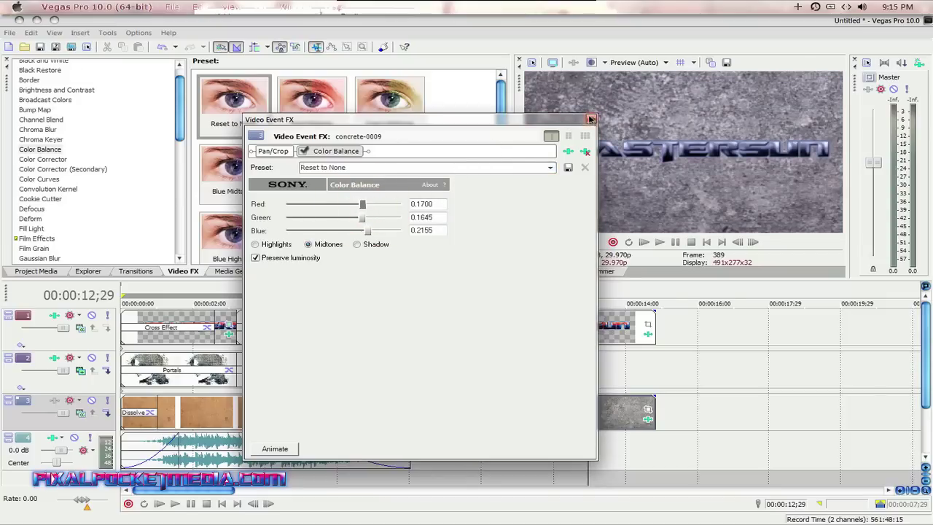
pyautogui.click(591, 119)
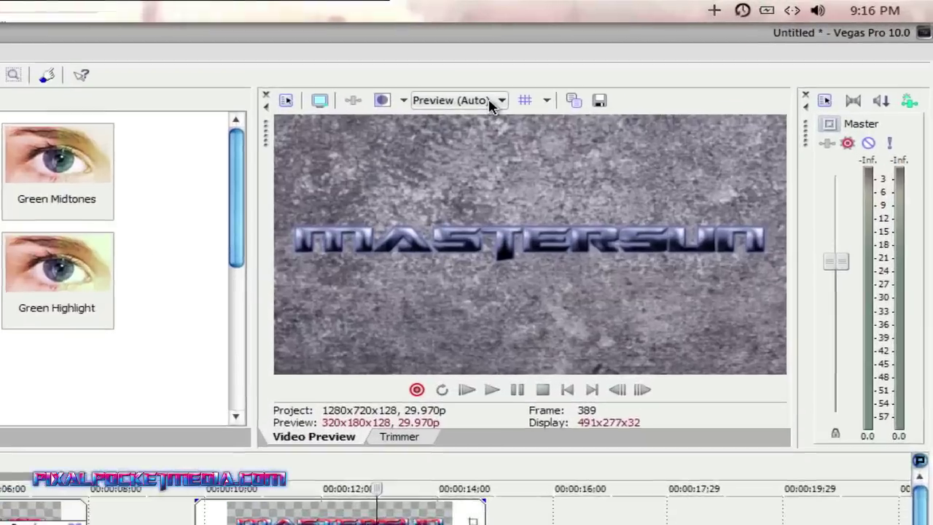
# Try the Best (Full) video preview quality and return to Preview (Auto).
pyautogui.click(660, 63)
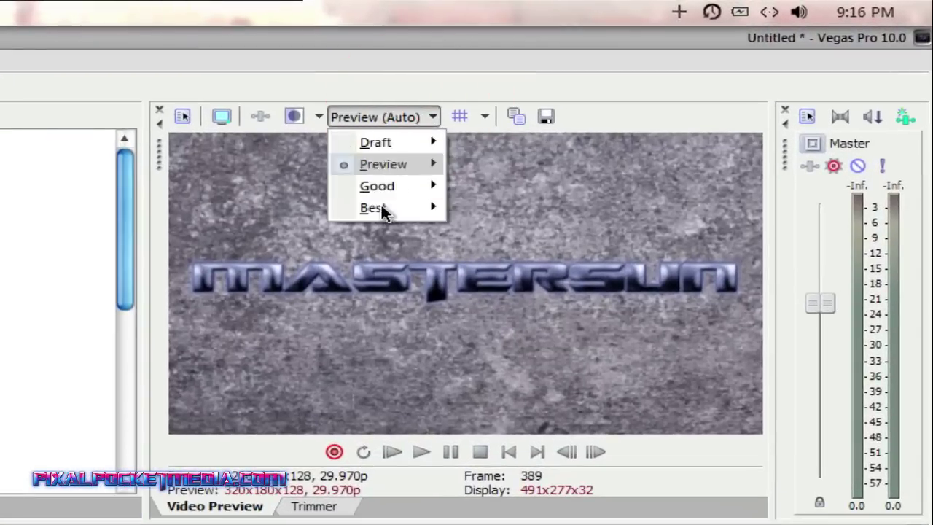
pyautogui.moveTo(380, 208)
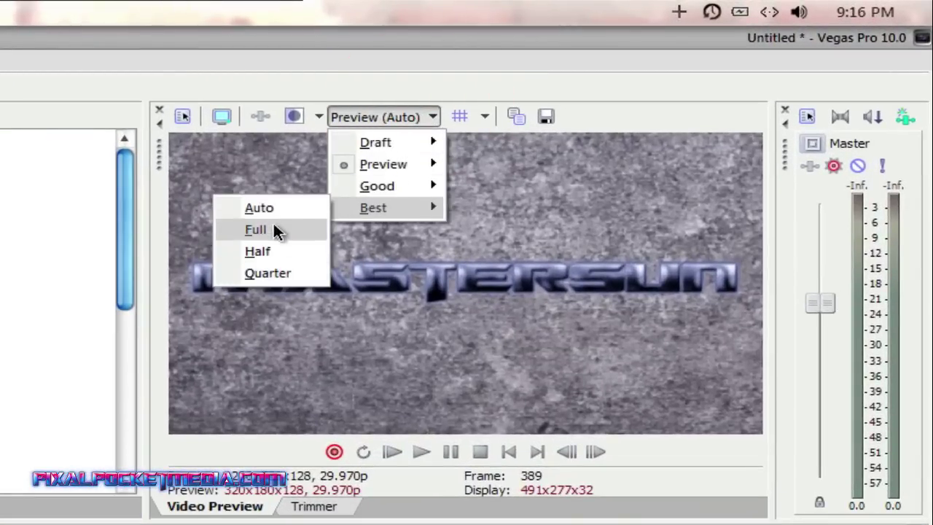
pyautogui.click(257, 230)
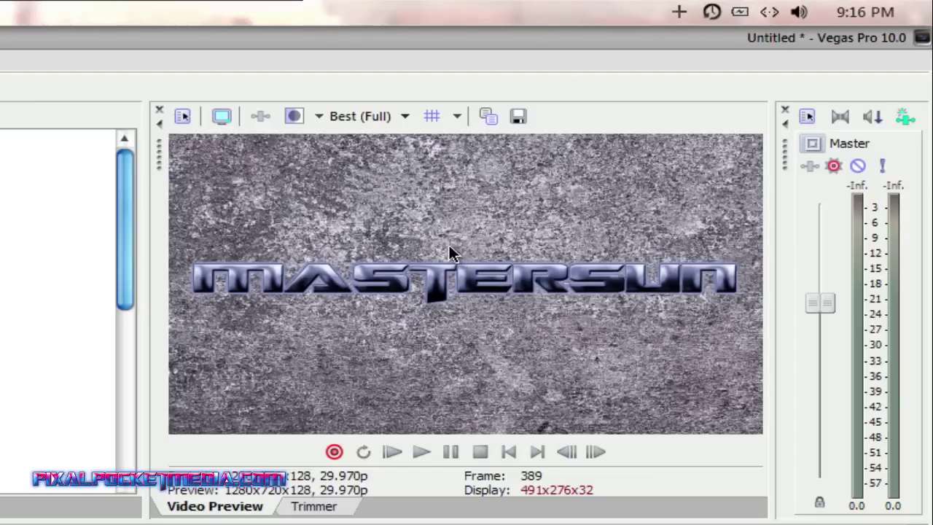
pyautogui.click(399, 119)
pyautogui.moveTo(379, 162)
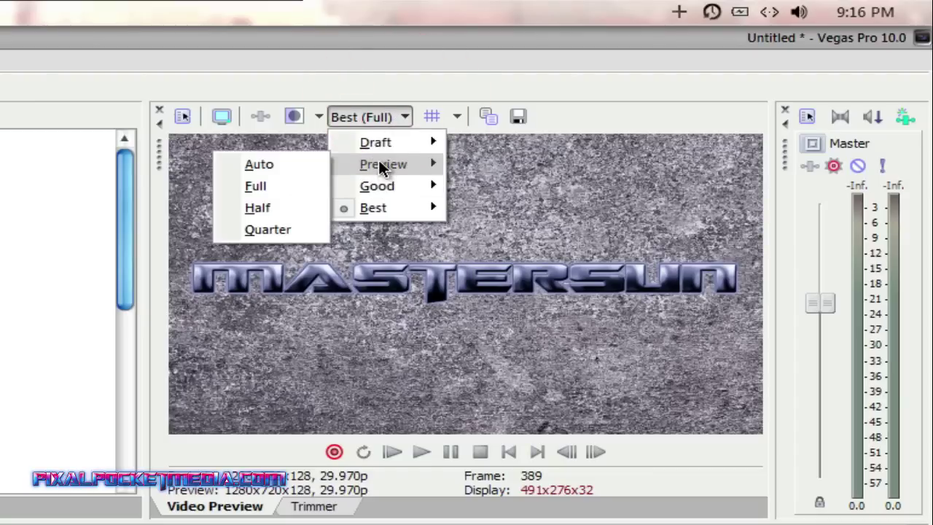
pyautogui.click(263, 164)
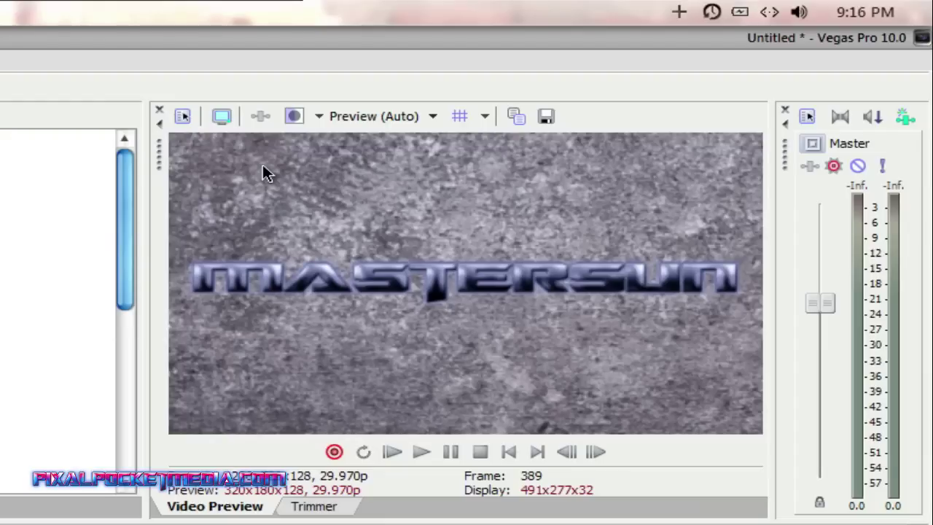
# Set the video preview quality to Good (Full).
pyautogui.click(371, 116)
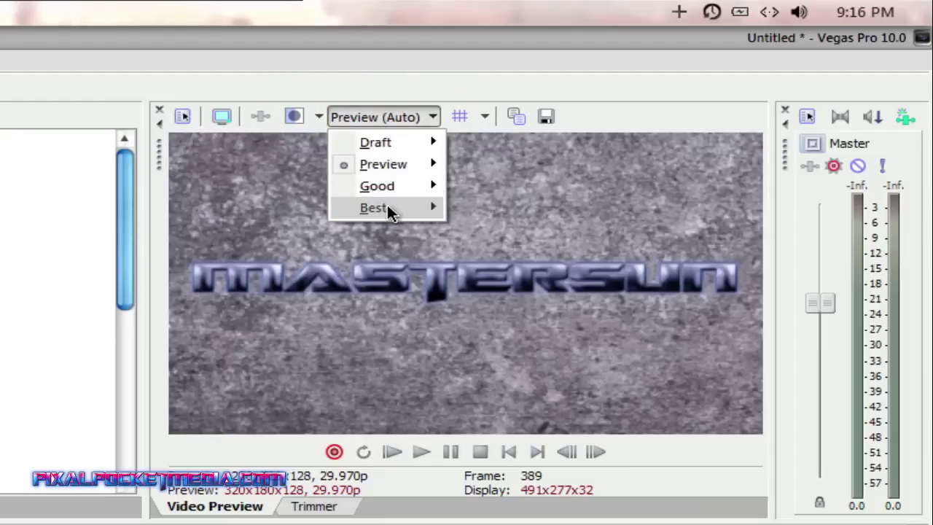
pyautogui.moveTo(384, 206)
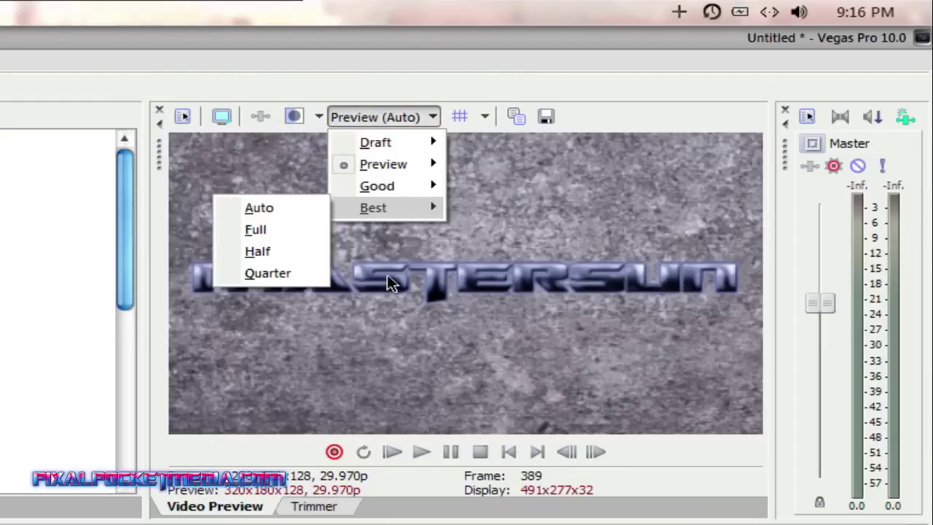
pyautogui.moveTo(354, 186)
pyautogui.click(278, 209)
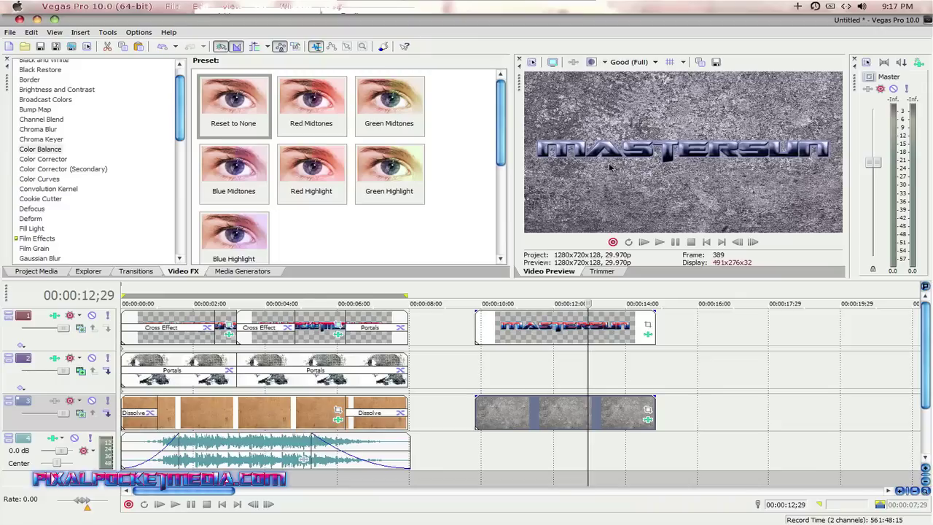
# Mute track 2 and compare the existing intro's concrete background on track 3 with the new Mastersun section.
pyautogui.click(277, 416)
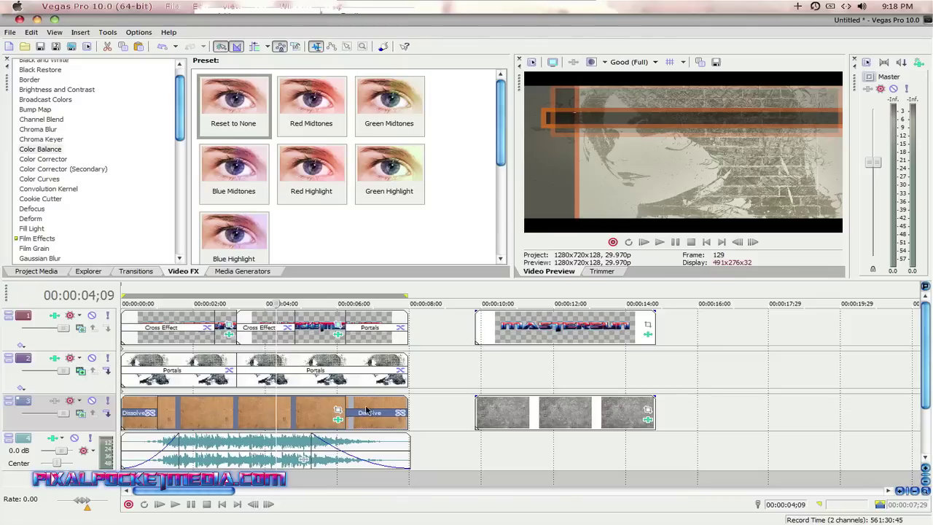
pyautogui.click(319, 401)
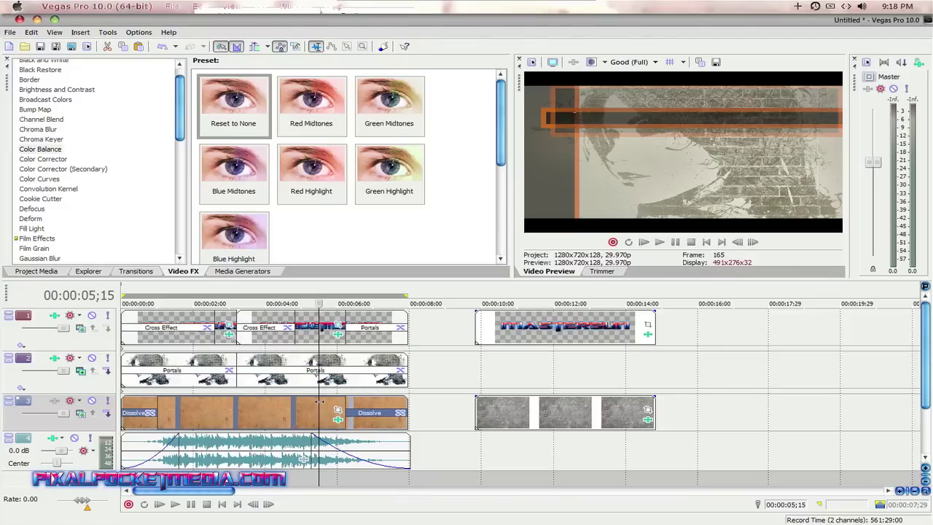
pyautogui.click(92, 358)
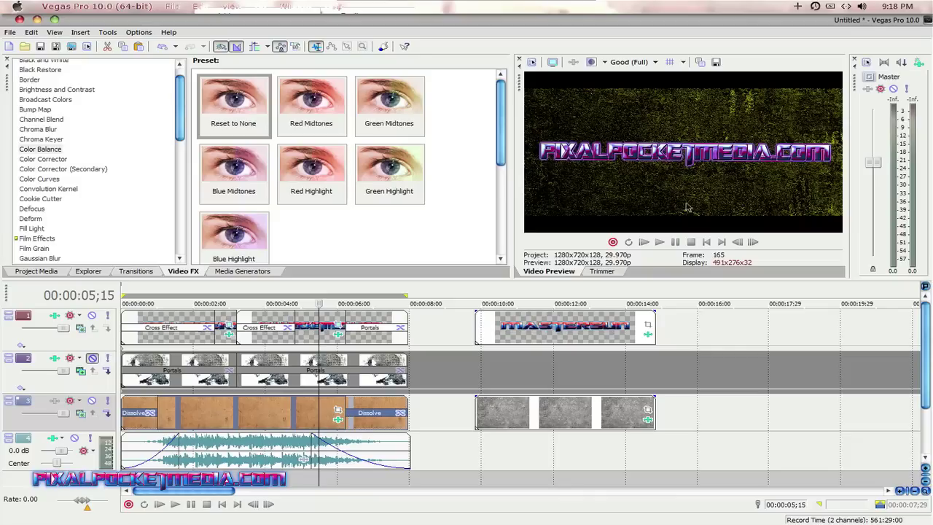
pyautogui.click(518, 399)
pyautogui.click(511, 410)
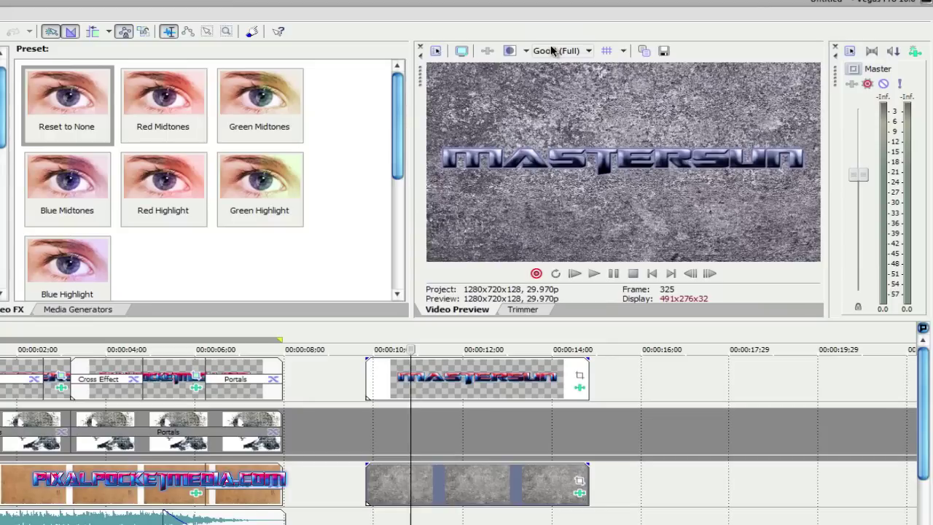
# Set the video preview quality to Preview (Auto) and move the playhead to 00:00:13;15.
pyautogui.click(567, 53)
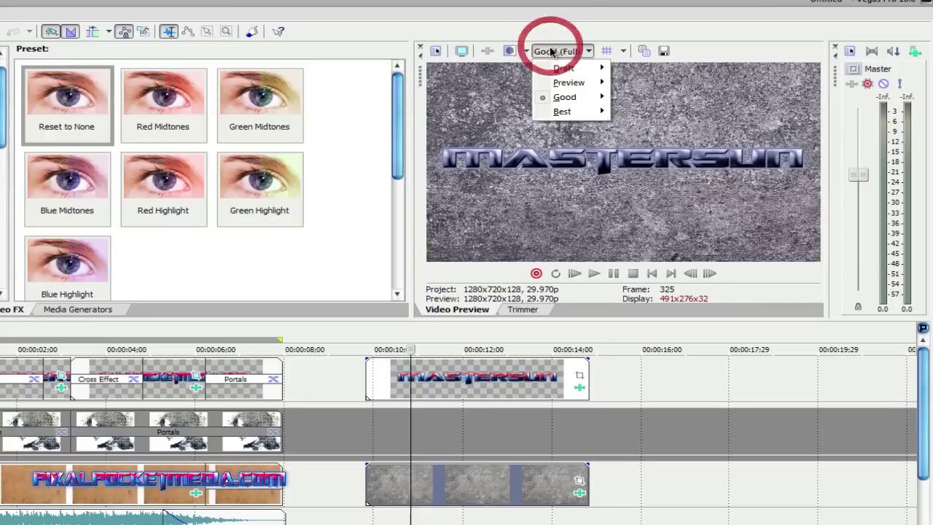
pyautogui.moveTo(562, 84)
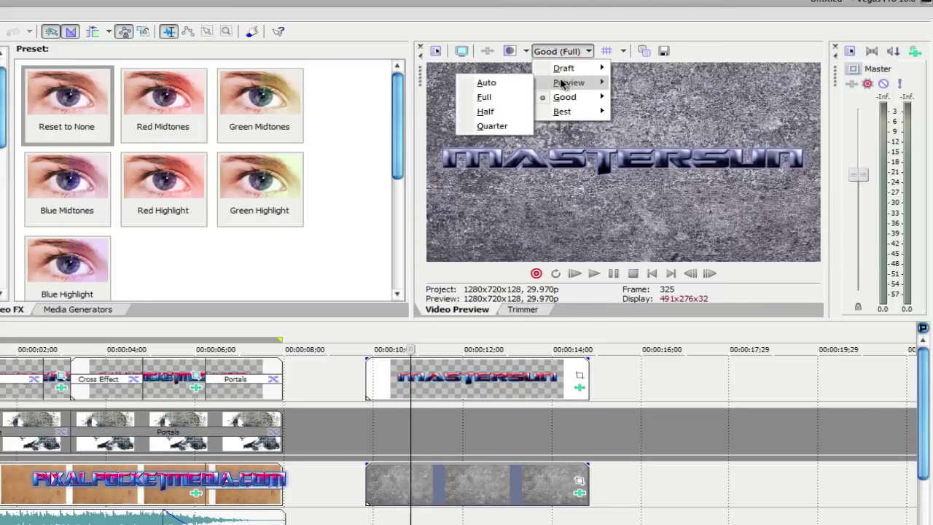
pyautogui.click(483, 79)
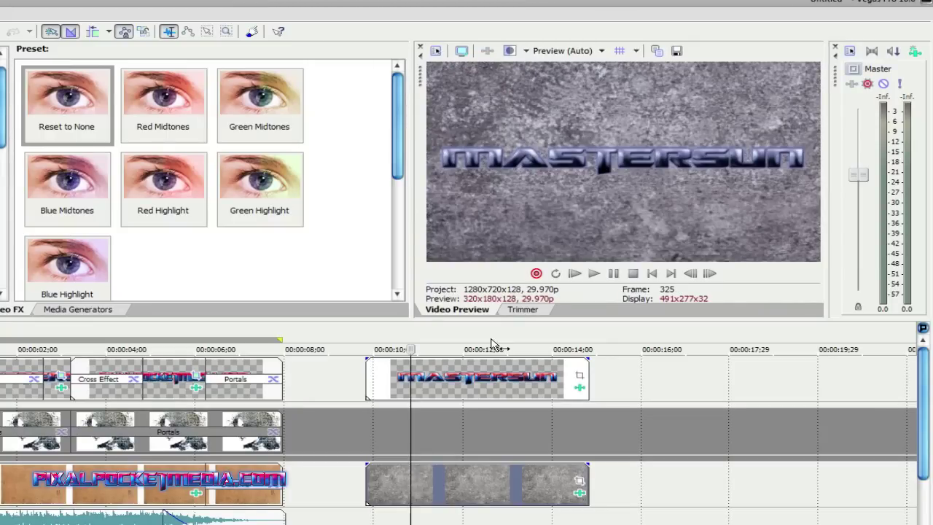
pyautogui.click(530, 483)
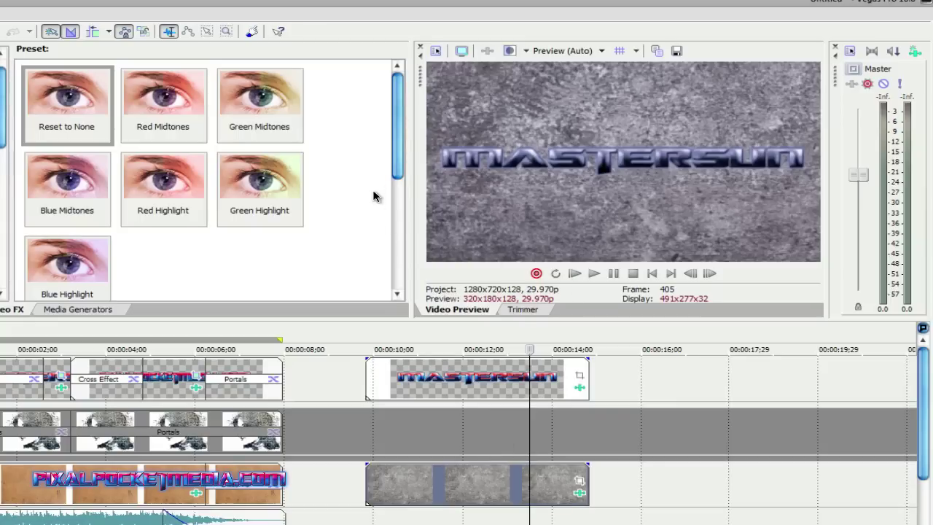
# Apply the Very Old Film preset of Film Effects to the concrete-0009 event on track 3.
pyautogui.moveTo(394, 171); pyautogui.dragTo(387, 196)
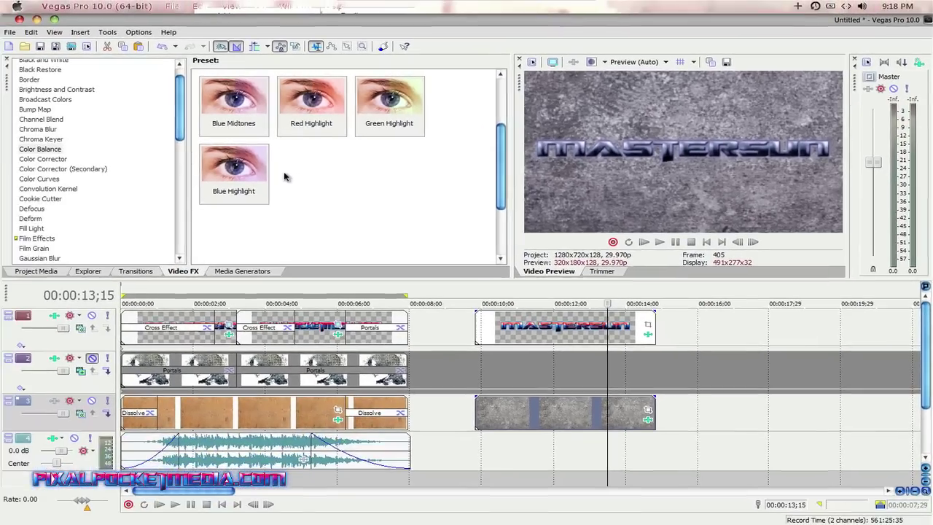
pyautogui.moveTo(176, 137); pyautogui.dragTo(166, 183)
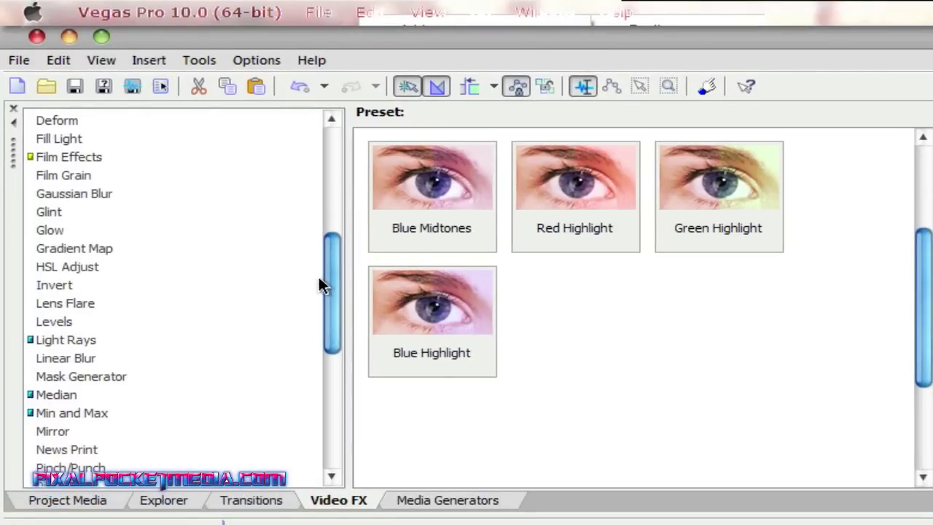
pyautogui.click(63, 176)
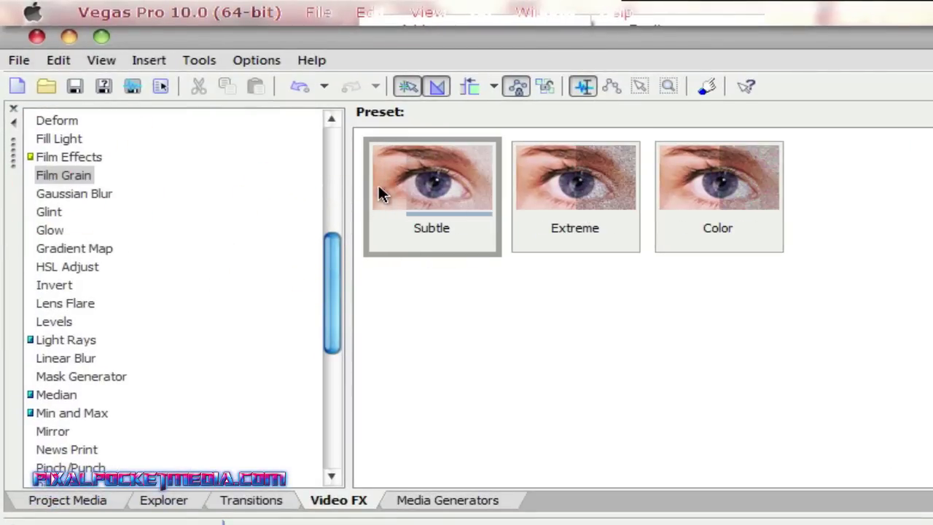
pyautogui.click(102, 155)
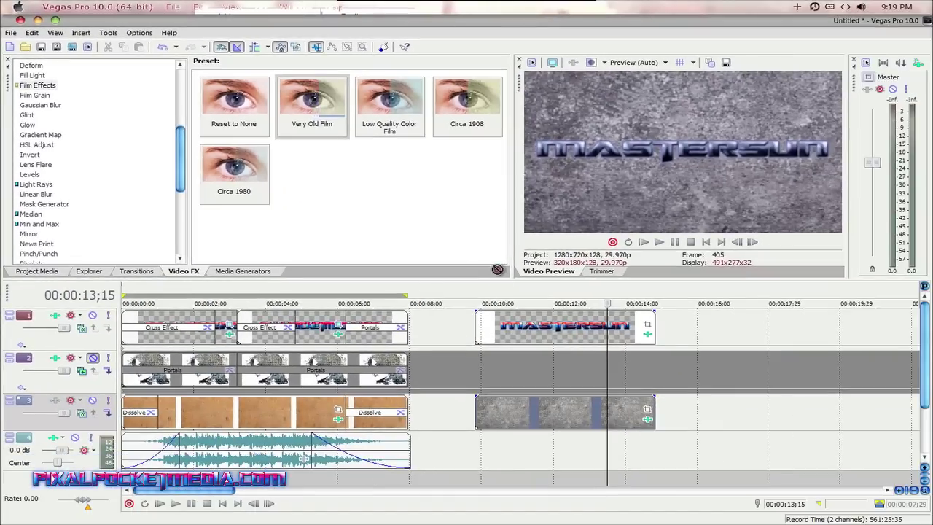
pyautogui.click(520, 368)
pyautogui.moveTo(522, 370); pyautogui.dragTo(525, 402)
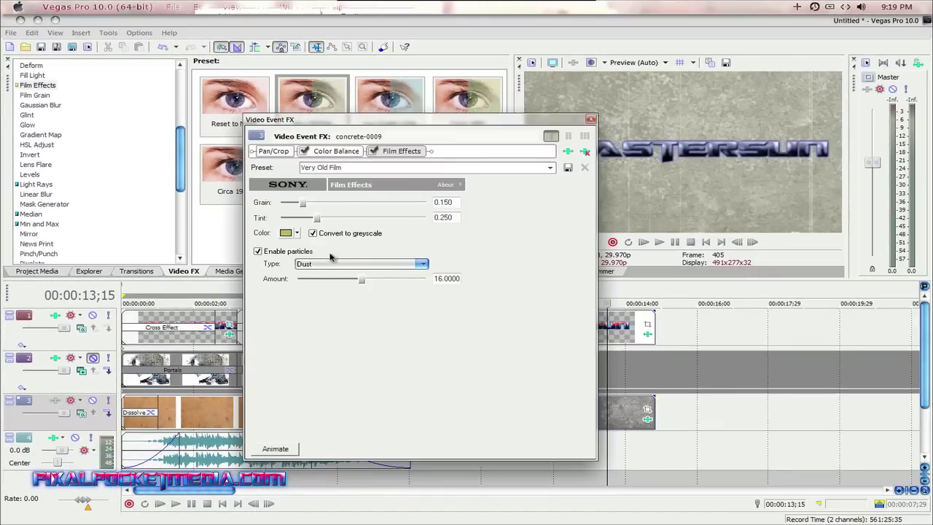
# Set the Film Effects tint colour to dark blue (R 4, G 0, B 75) and the dust particle amount to about 10.23.
pyautogui.moveTo(356, 279)
pyautogui.mouseDown()
pyautogui.moveTo(335, 283)
pyautogui.moveTo(333, 299)
pyautogui.moveTo(347, 294)
pyautogui.mouseUp()
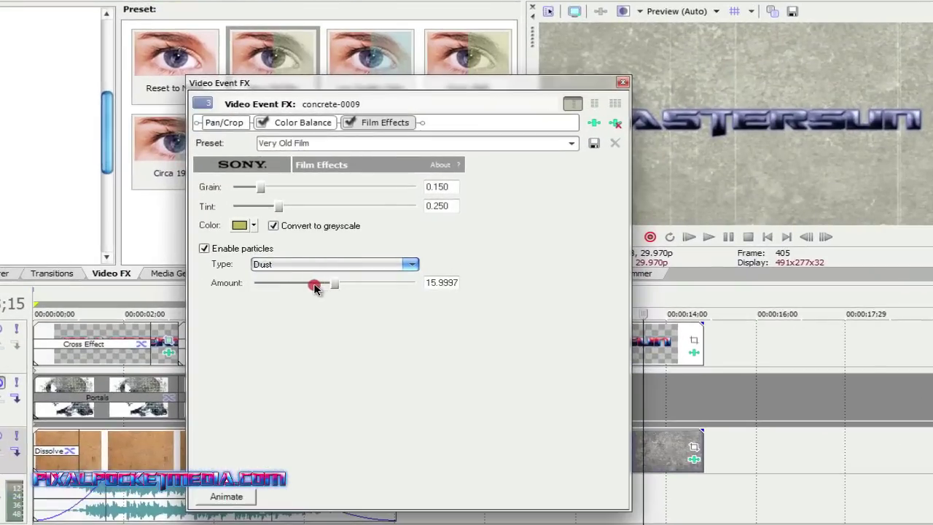
pyautogui.click(242, 225)
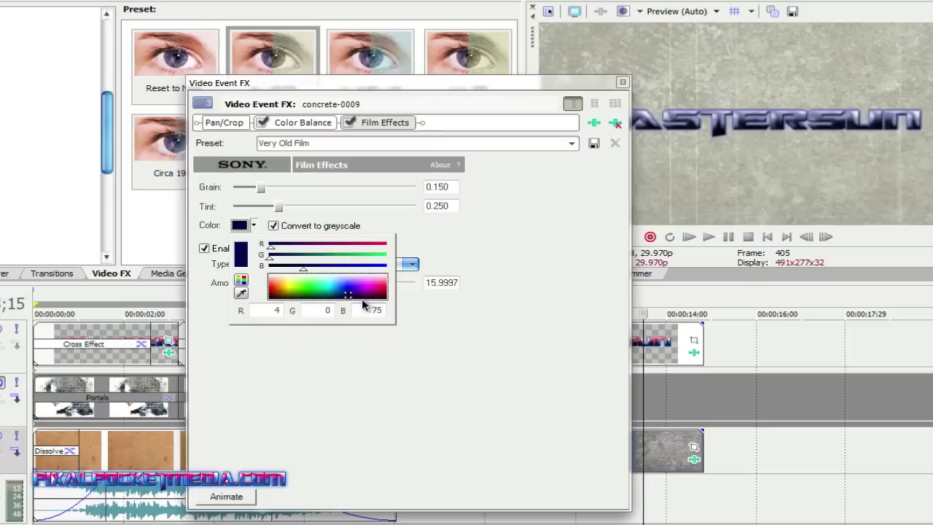
pyautogui.click(501, 321)
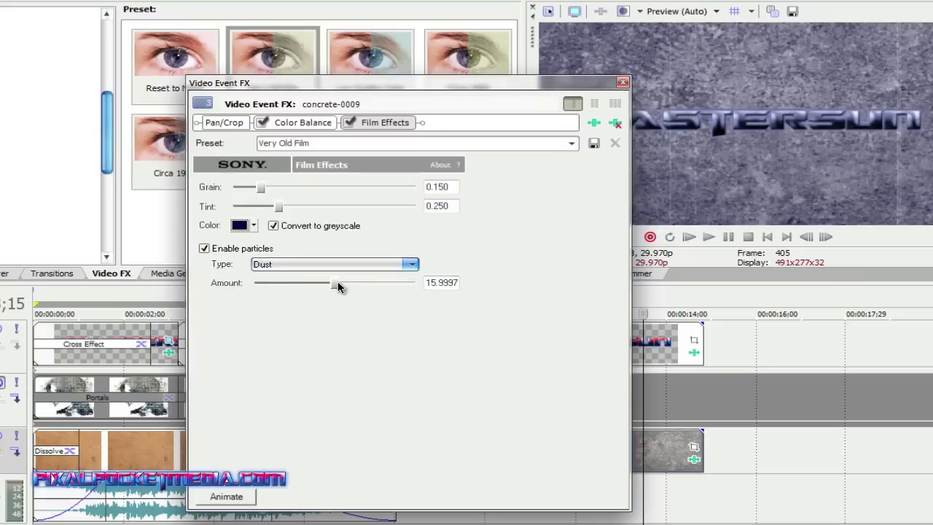
pyautogui.moveTo(331, 285); pyautogui.dragTo(301, 288)
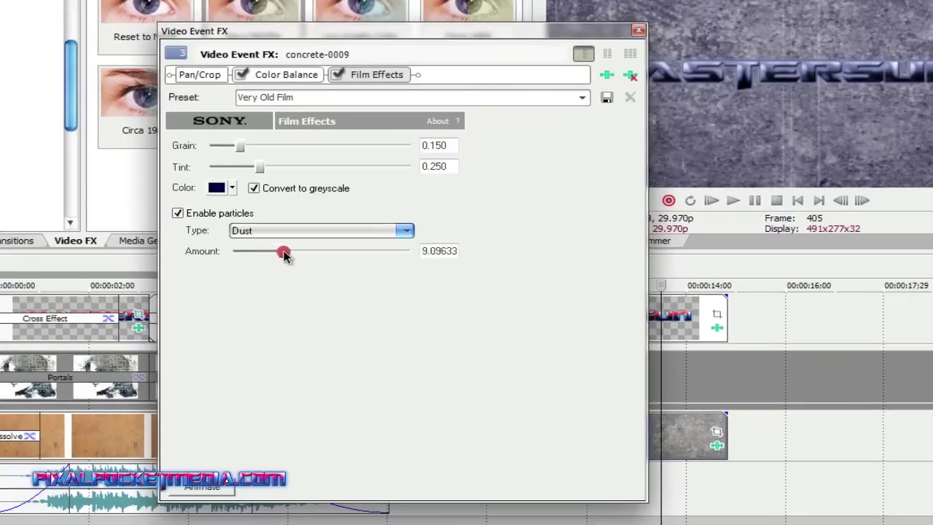
pyautogui.moveTo(284, 253); pyautogui.dragTo(288, 251)
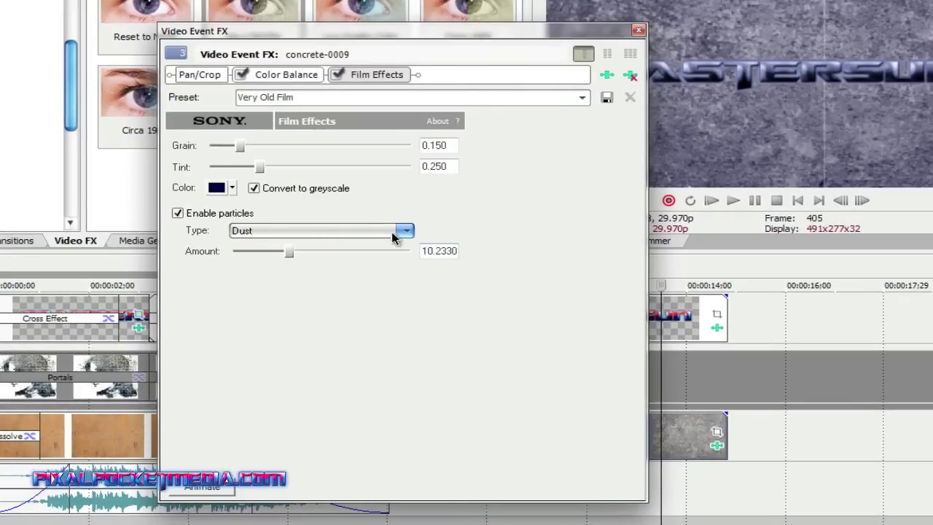
# Switch the Film Effects particle type to Flicker and set its amount to about 5.85.
pyautogui.click(336, 228)
pyautogui.click(268, 256)
pyautogui.moveTo(249, 252); pyautogui.dragTo(261, 249)
# Check the Jitter and Scratches particle settings of Film Effects and close the event's effect settings.
pyautogui.click(266, 230)
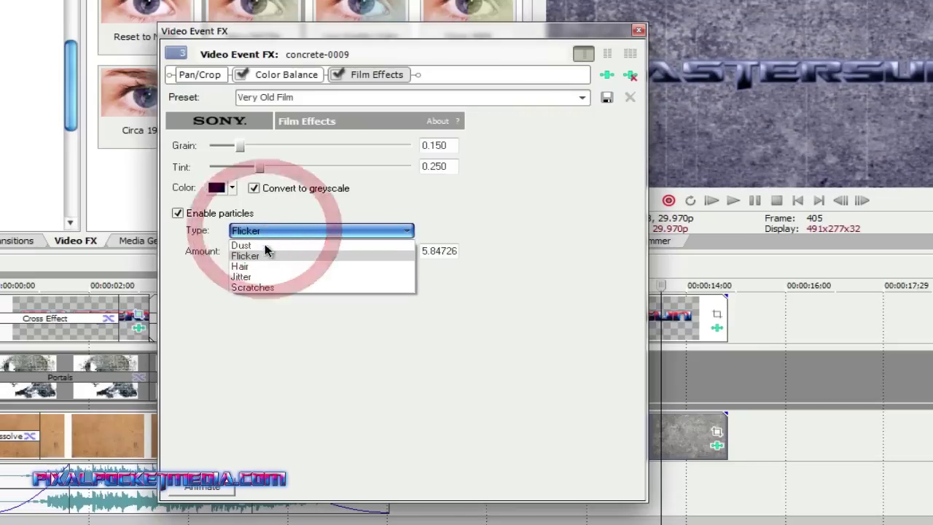
pyautogui.click(247, 277)
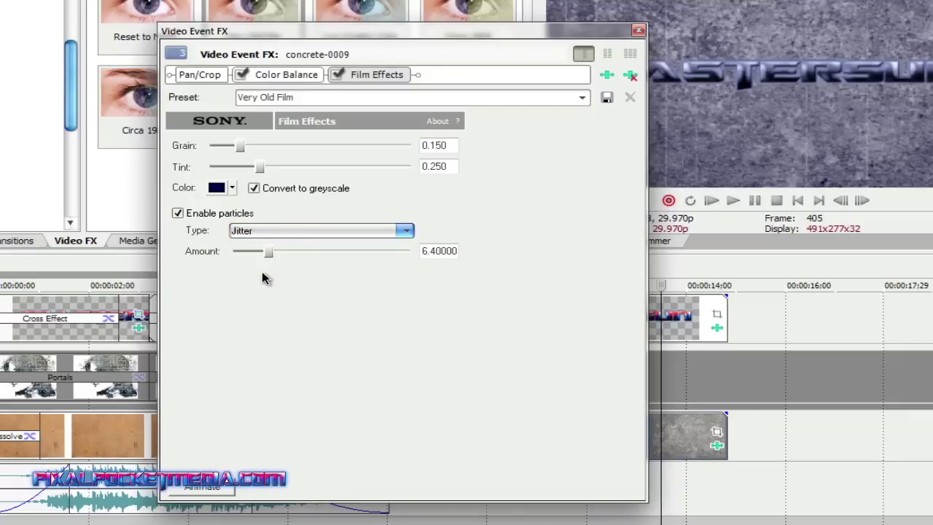
pyautogui.click(266, 231)
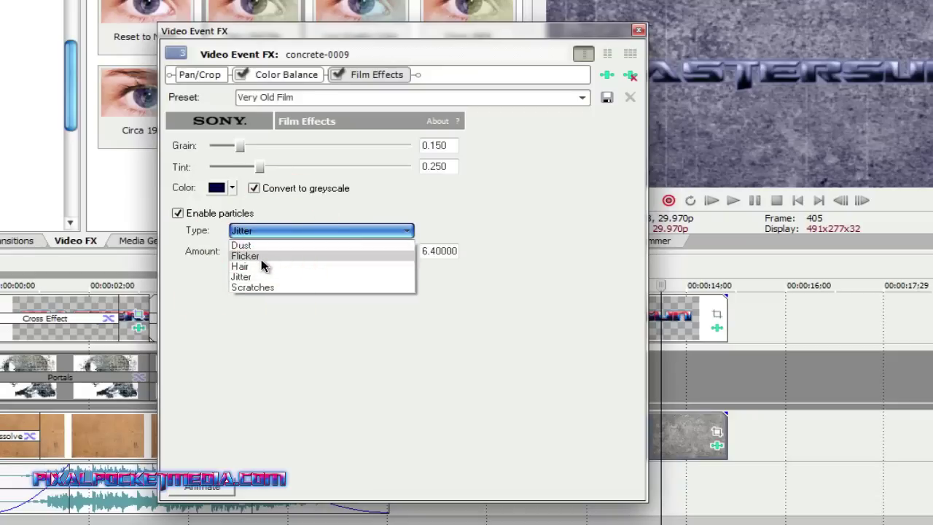
pyautogui.click(261, 288)
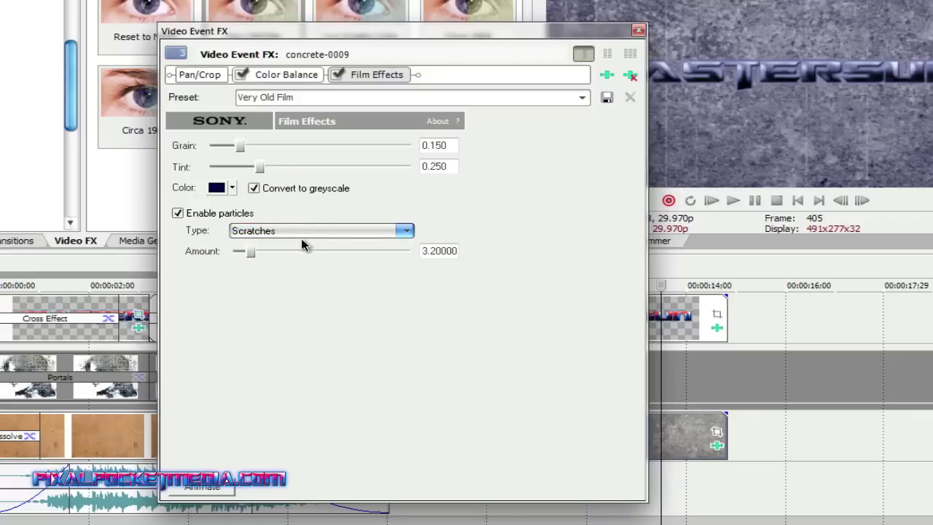
pyautogui.click(429, 151)
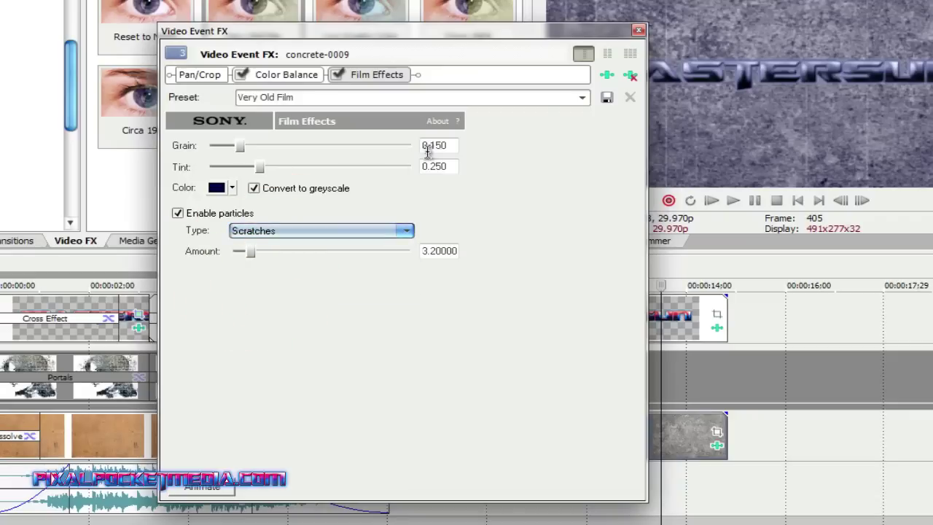
pyautogui.click(638, 32)
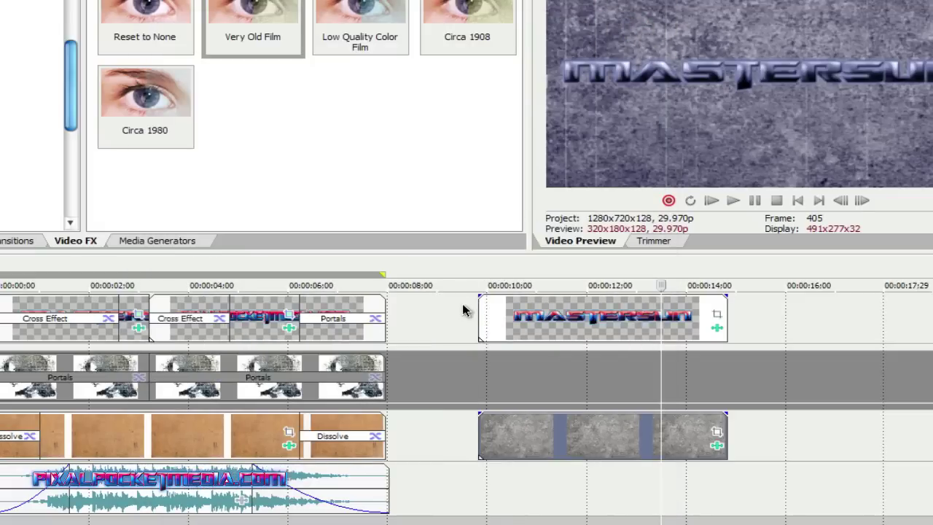
# Add a fade-in of about two seconds to the Mastersun title event on track 1 and apply the Portals Jigsaw Puzzle transition to it.
pyautogui.moveTo(481, 296); pyautogui.dragTo(587, 322)
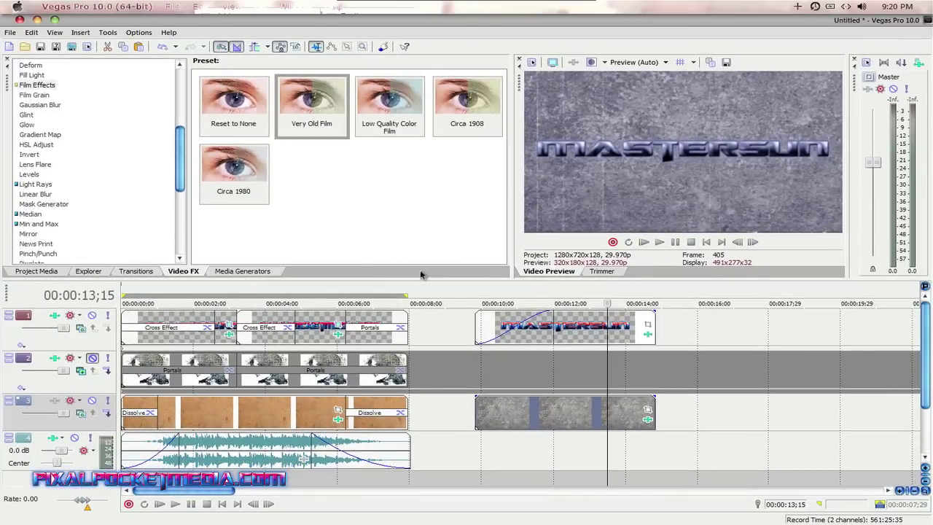
pyautogui.click(138, 270)
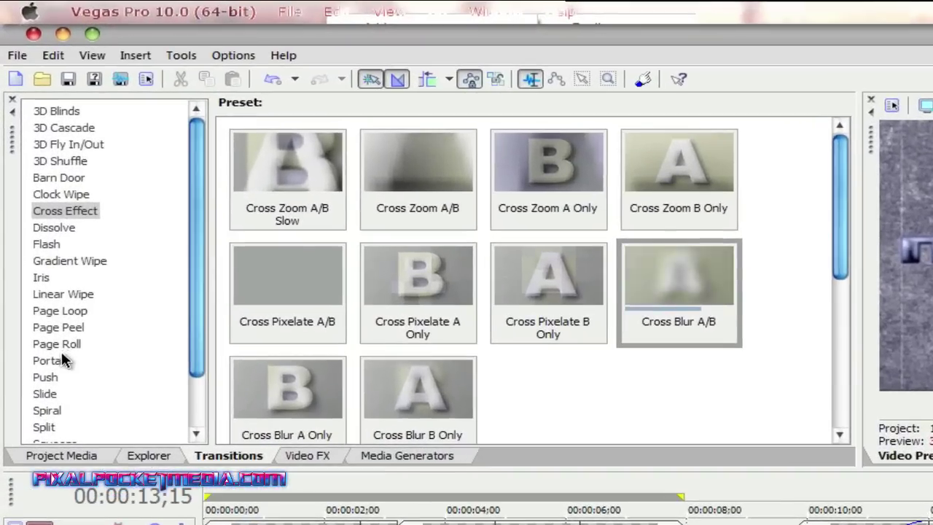
pyautogui.click(29, 215)
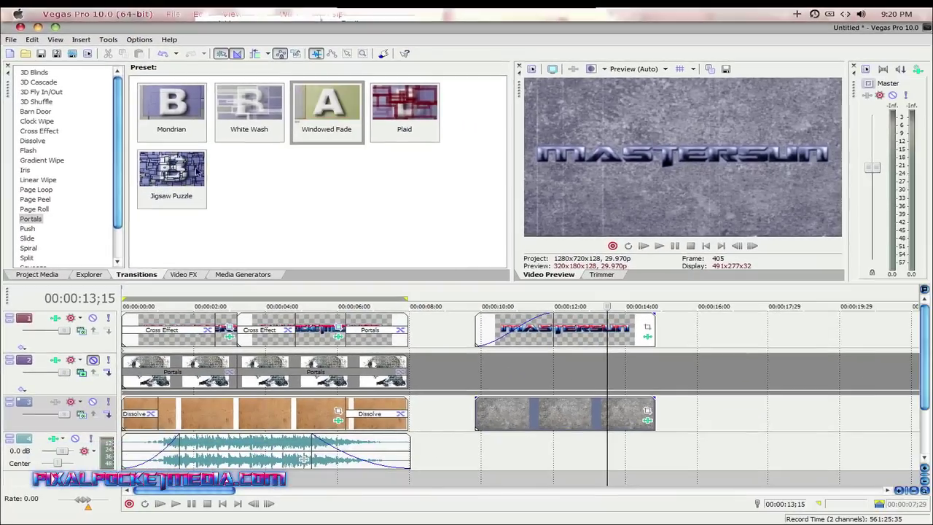
pyautogui.moveTo(193, 186); pyautogui.dragTo(587, 392)
pyautogui.moveTo(533, 355); pyautogui.dragTo(525, 336)
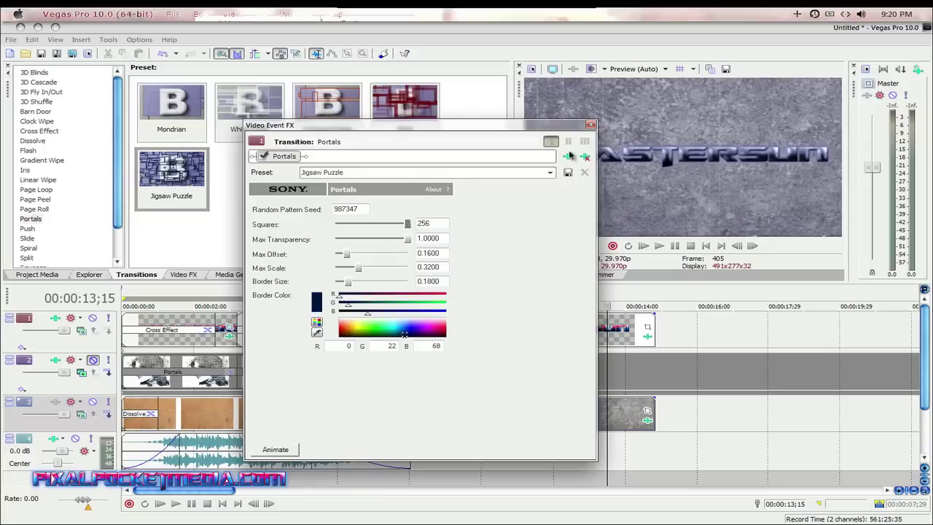
pyautogui.click(589, 125)
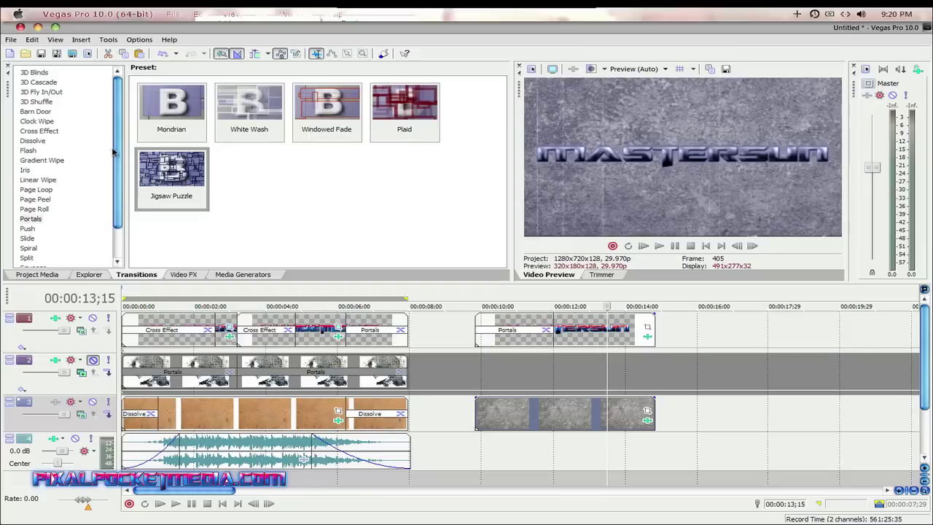
pyautogui.moveTo(119, 198); pyautogui.dragTo(120, 178)
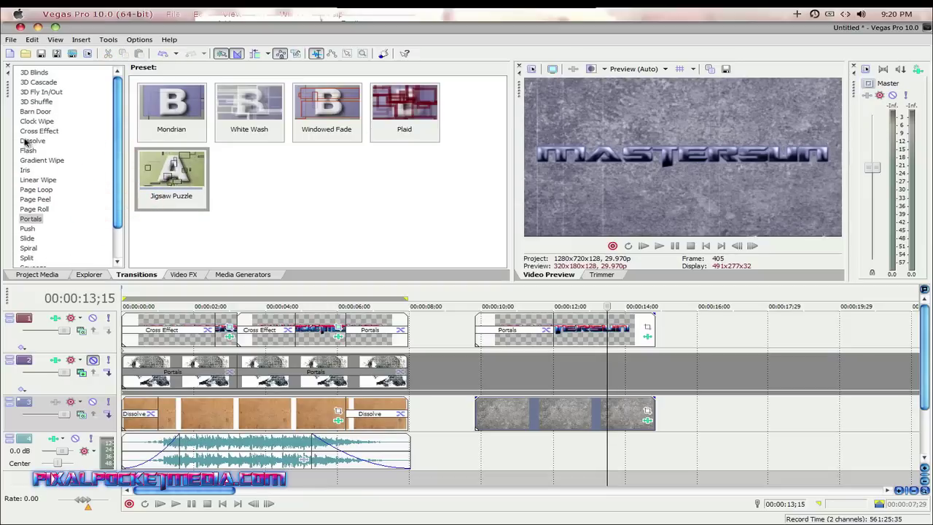
pyautogui.click(29, 140)
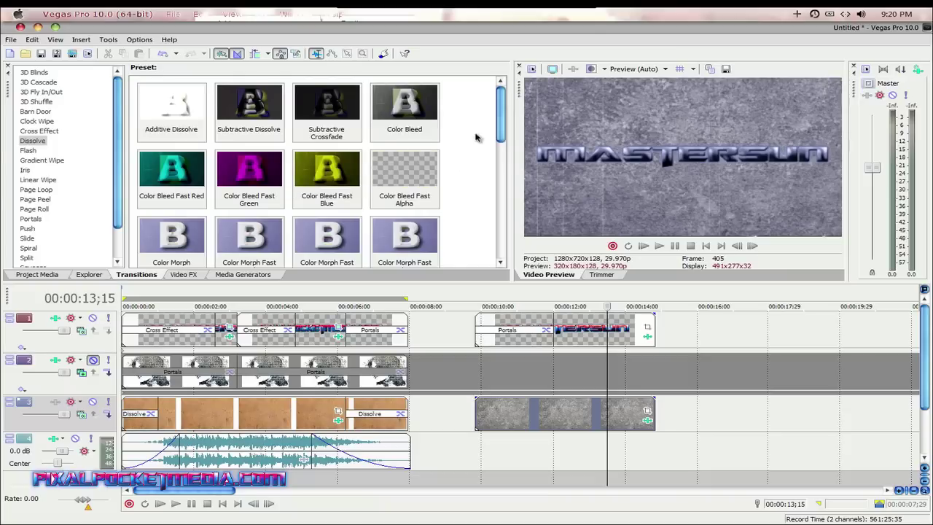
pyautogui.moveTo(505, 117); pyautogui.dragTo(483, 118)
pyautogui.click(31, 220)
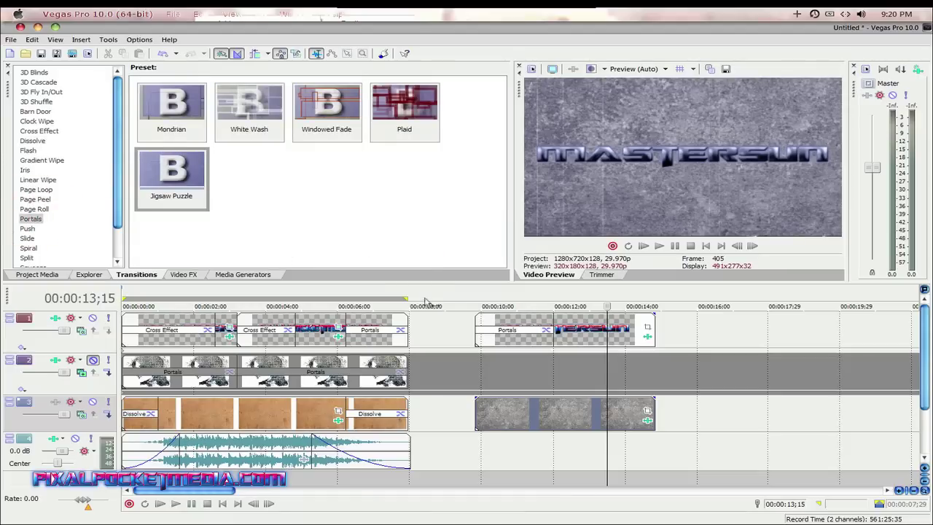
pyautogui.moveTo(195, 198)
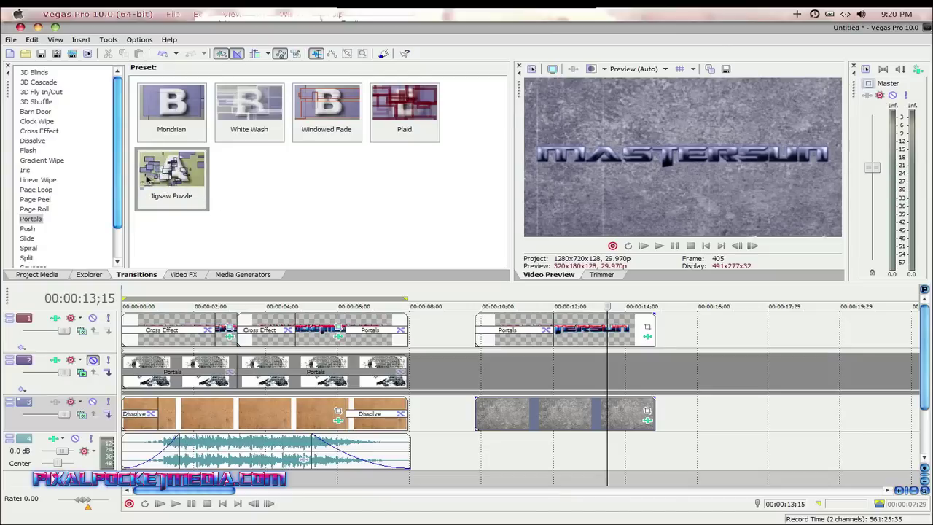
# Move the playhead to 00:00:09;25 and replace the Mastersun title's opening transition with the Cross Effect preset Cross Zoom A/B Slow.
pyautogui.click(473, 323)
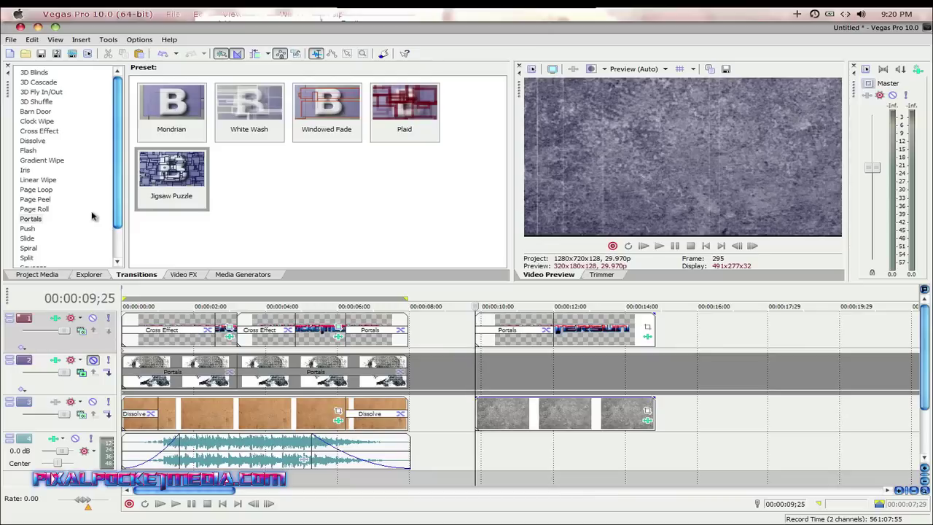
pyautogui.click(50, 132)
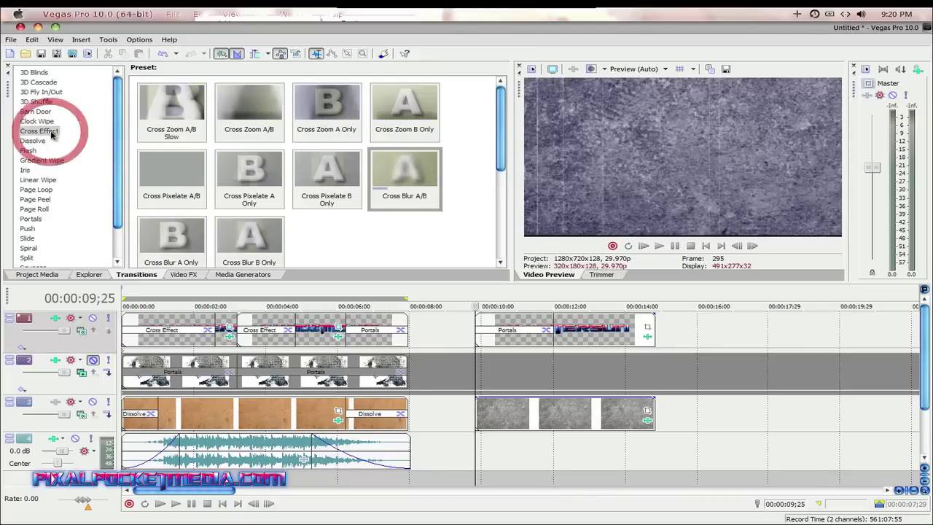
pyautogui.moveTo(172, 109); pyautogui.dragTo(480, 324)
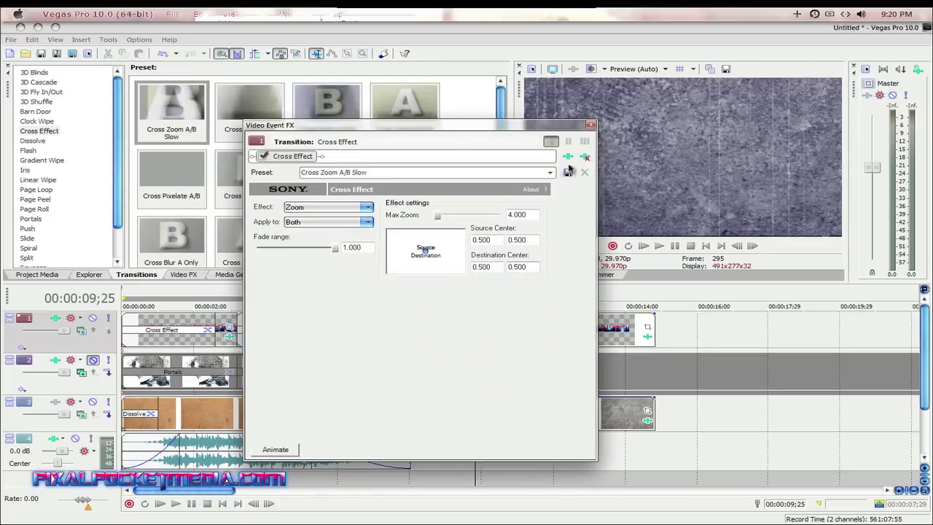
pyautogui.click(590, 126)
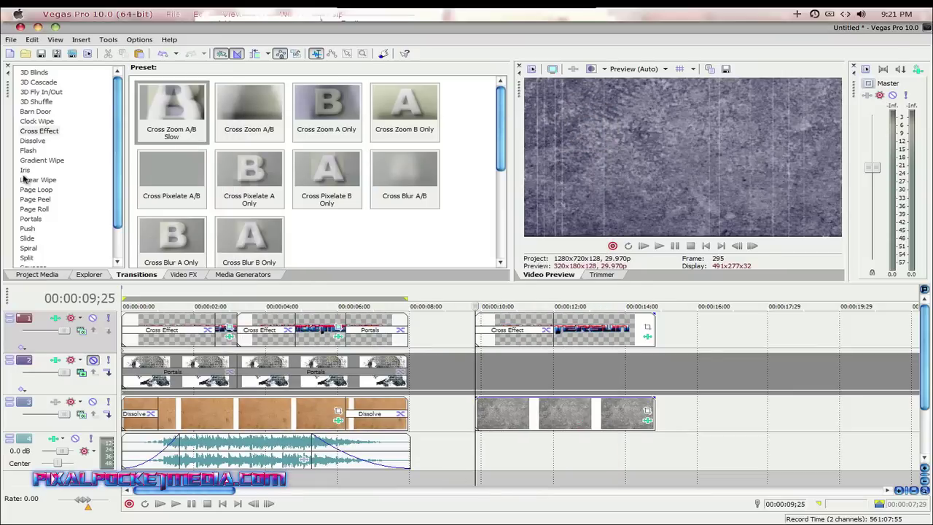
# Apply the Portals Jigsaw Puzzle transition to the concrete event's start on track 3, with border colour 210, 76, 0, and lengthen it to about two seconds.
pyautogui.click(34, 219)
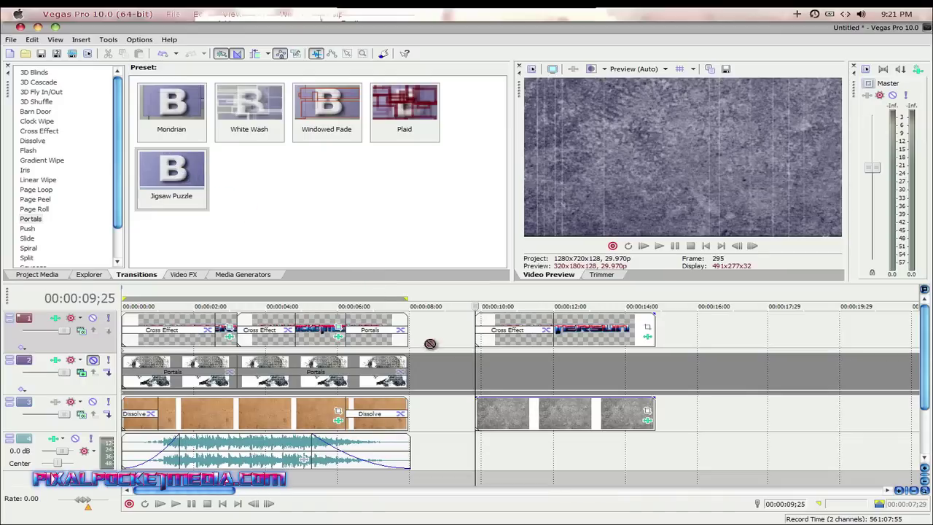
pyautogui.moveTo(430, 343); pyautogui.dragTo(478, 399)
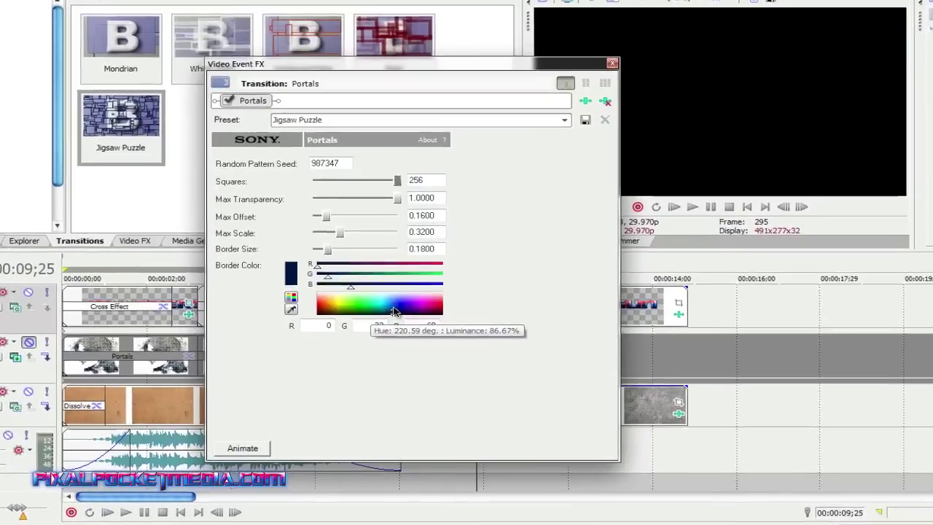
pyautogui.click(394, 331)
pyautogui.moveTo(374, 298); pyautogui.dragTo(316, 295)
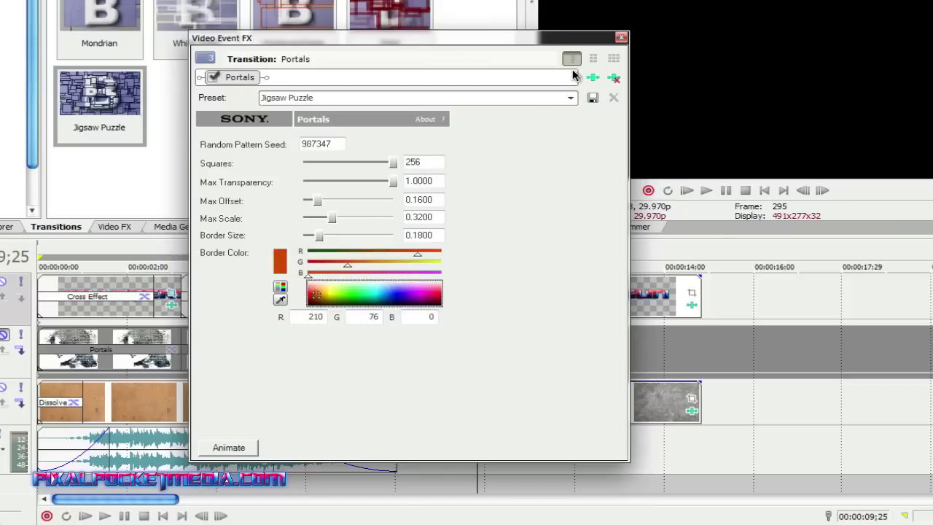
pyautogui.click(621, 37)
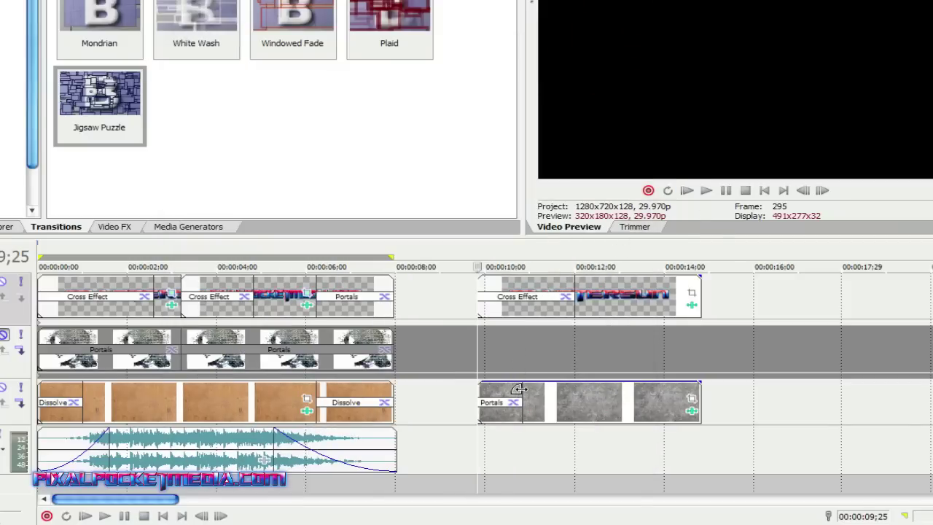
pyautogui.moveTo(517, 389); pyautogui.dragTo(568, 387)
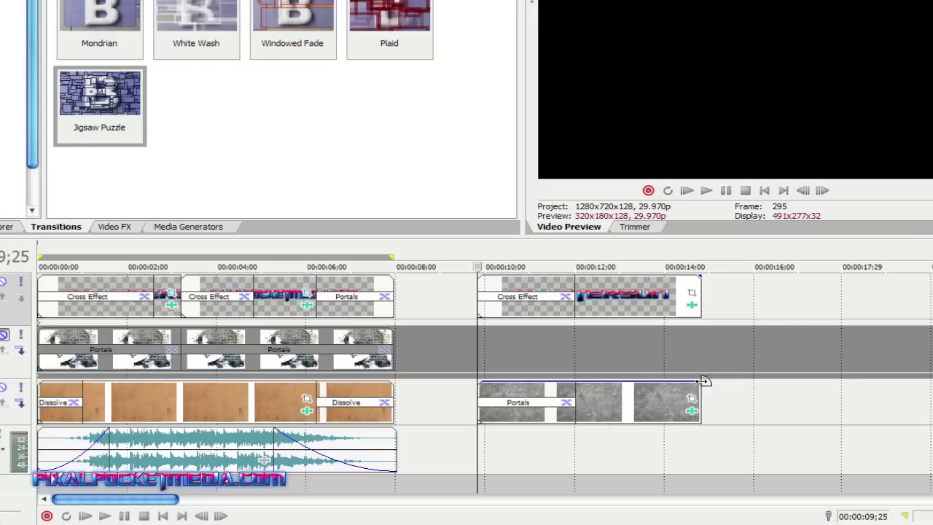
# Fade out the concrete and Mastersun title events over about one second and apply the Portals White Wash transition to the concrete event's end.
pyautogui.moveTo(703, 382); pyautogui.dragTo(662, 386)
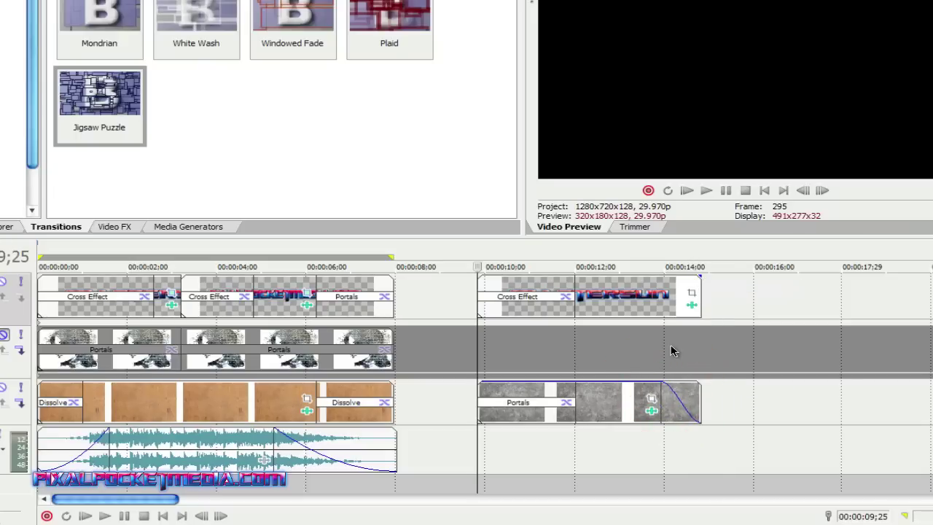
pyautogui.moveTo(697, 285); pyautogui.dragTo(661, 295)
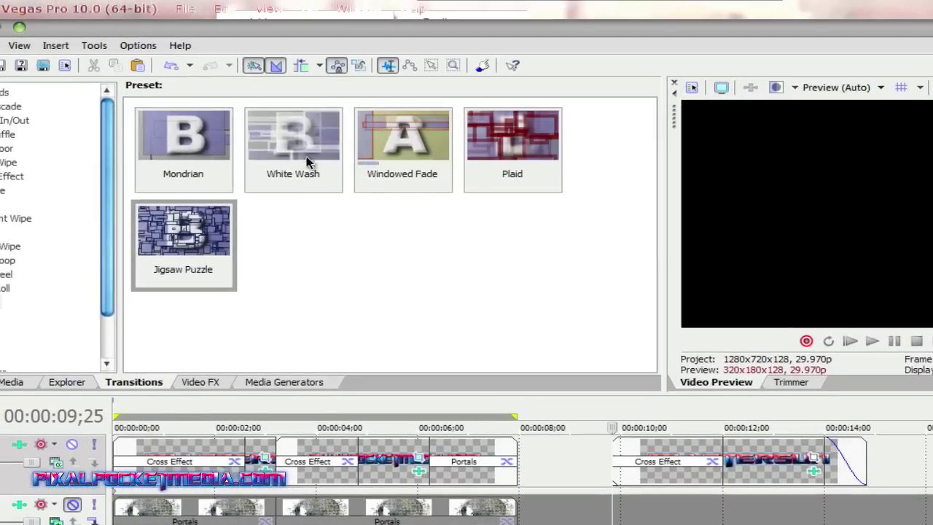
pyautogui.moveTo(277, 152); pyautogui.dragTo(775, 504)
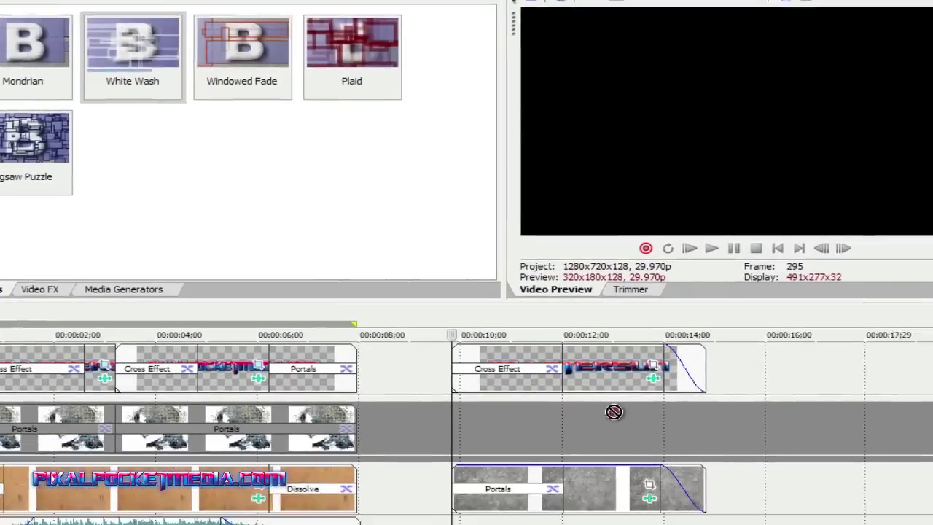
pyautogui.moveTo(614, 411); pyautogui.dragTo(650, 475)
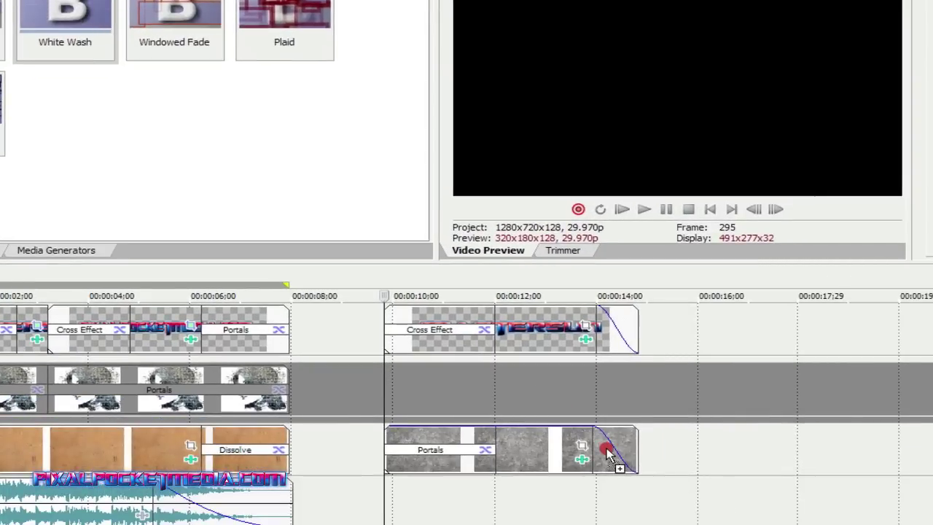
pyautogui.moveTo(610, 453); pyautogui.dragTo(609, 452)
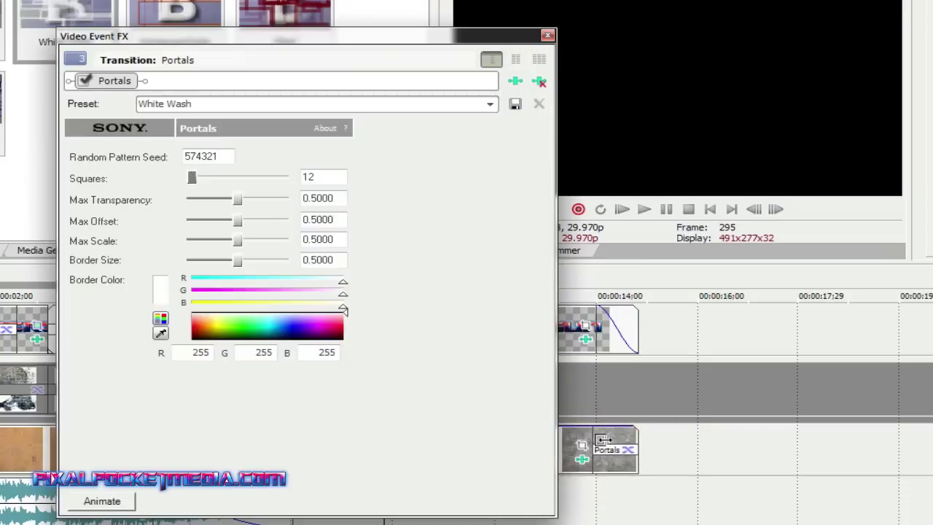
pyautogui.click(548, 35)
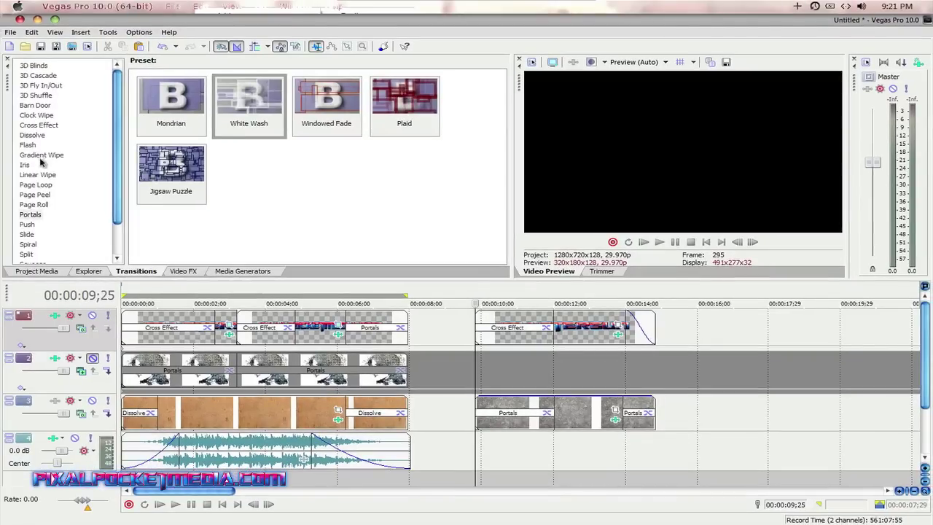
# Apply the Cross Effect preset Cross Zoom B Only to the fade-out of the Mastersun title event on track 1.
pyautogui.click(39, 125)
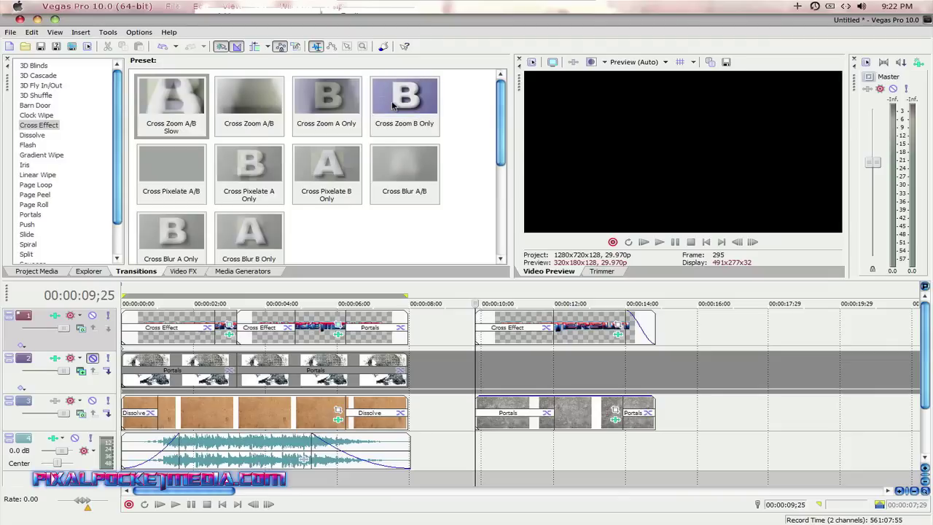
pyautogui.moveTo(392, 106); pyautogui.dragTo(639, 321)
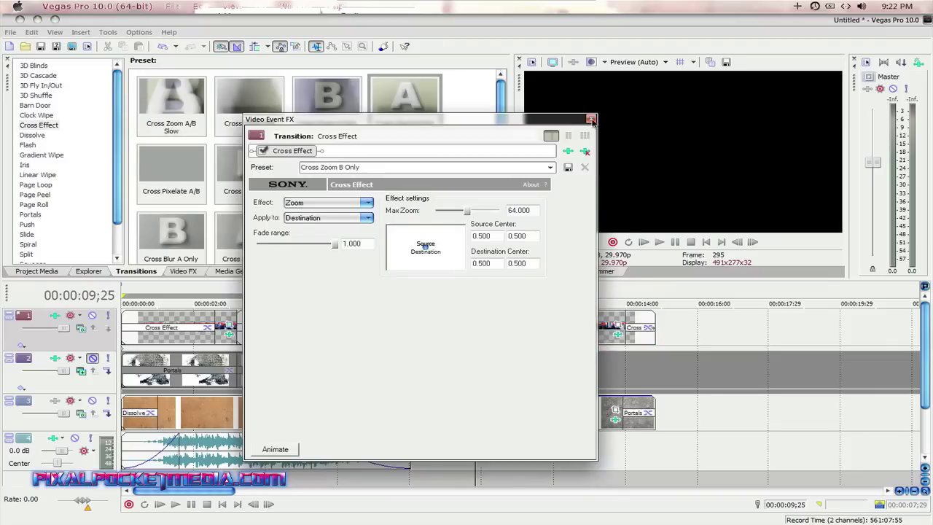
pyautogui.click(591, 119)
# Play back the opening of the finished intro from the start of the timeline.
pyautogui.press('Home')
pyautogui.press('space')
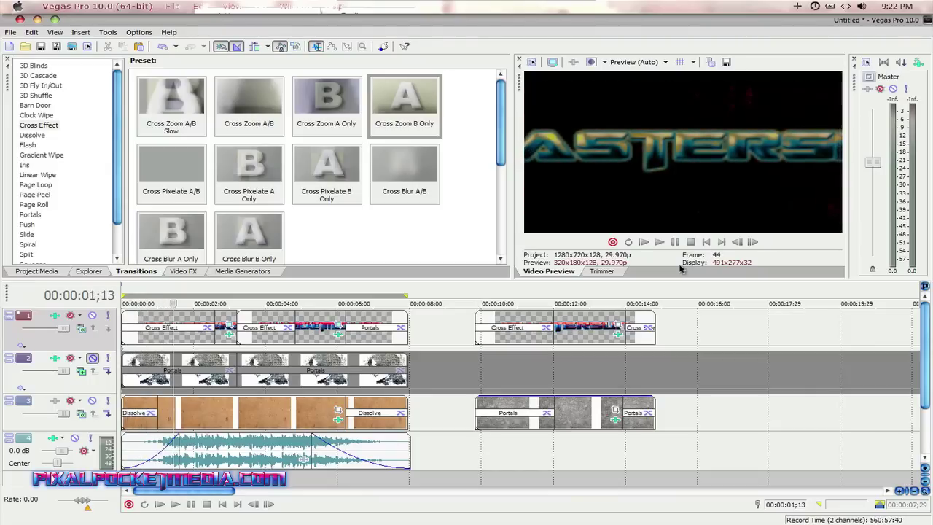
pyautogui.press('space')
pyautogui.press('space')
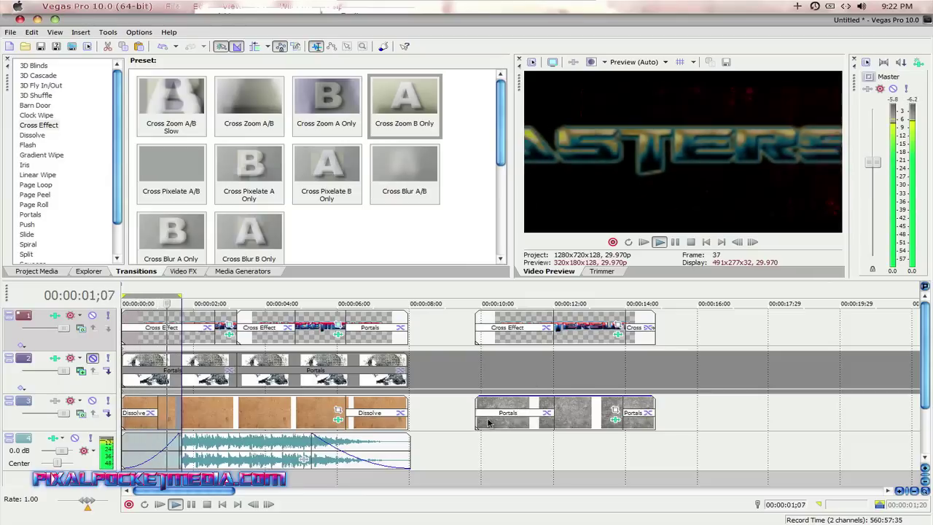
pyautogui.press('space')
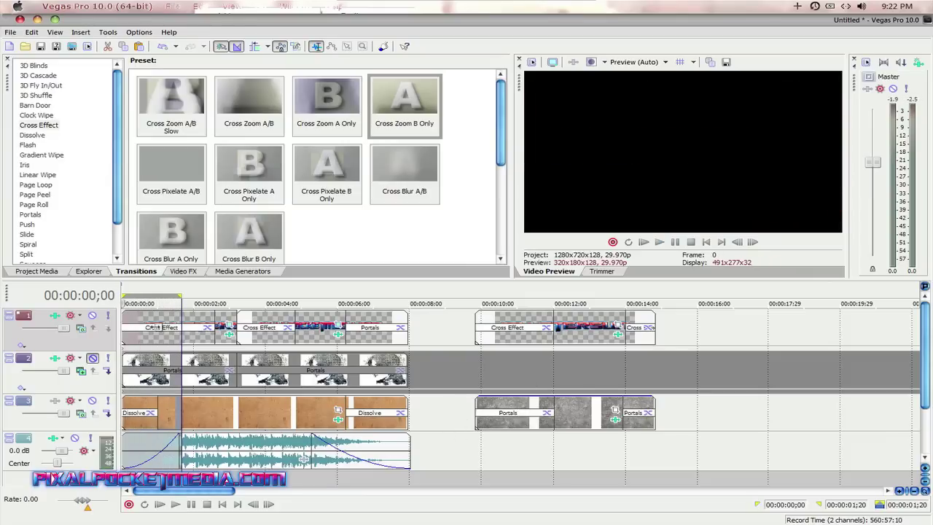
# Select the time range from 00:00:09;12 to 00:00:17;10 and play back the new Mastersun title section twice.
pyautogui.moveTo(469, 328); pyautogui.dragTo(745, 360)
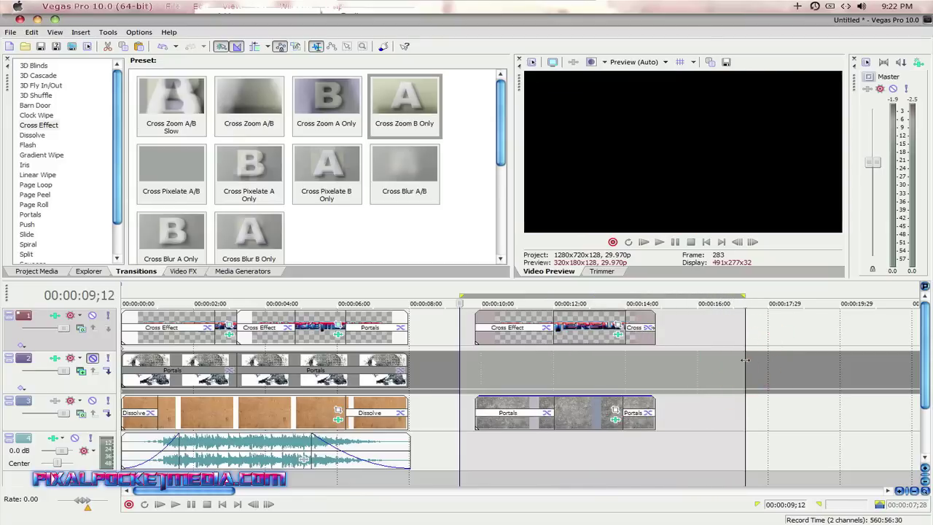
pyautogui.press('space')
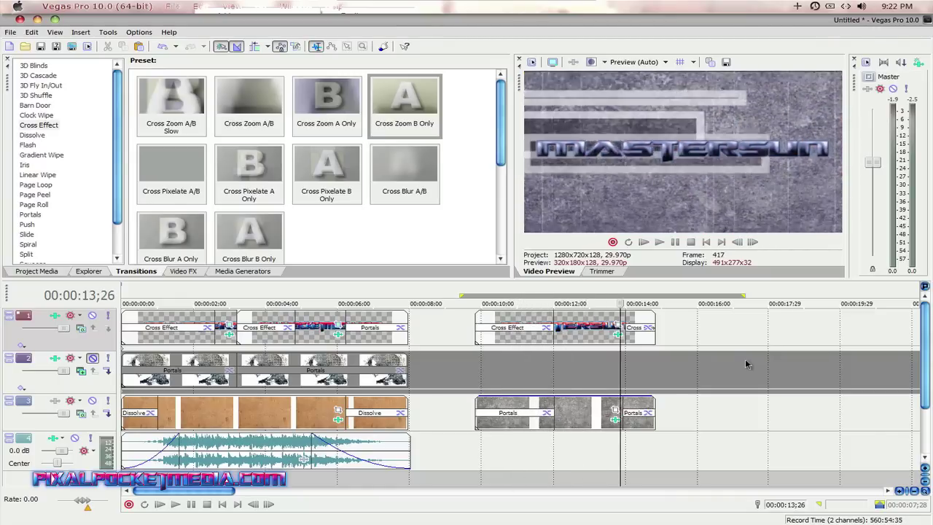
pyautogui.press('space')
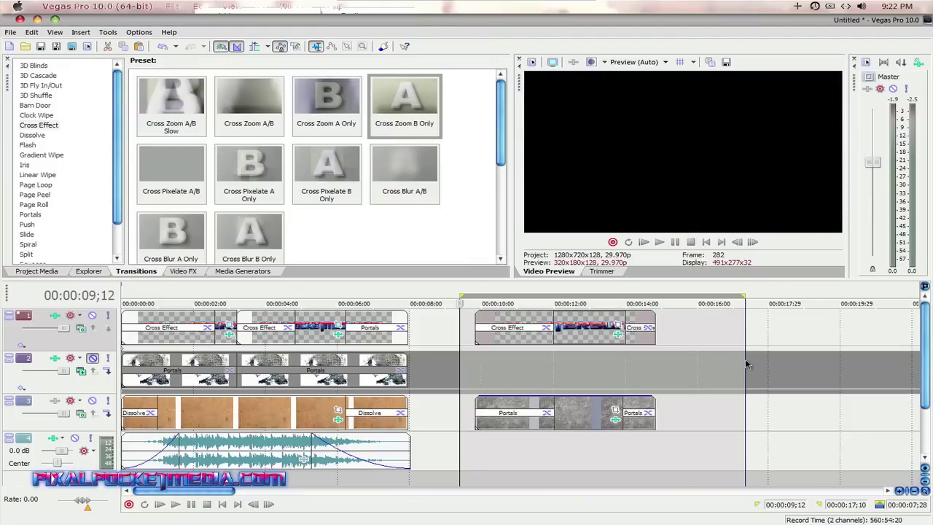
pyautogui.click(459, 364)
pyautogui.press('space')
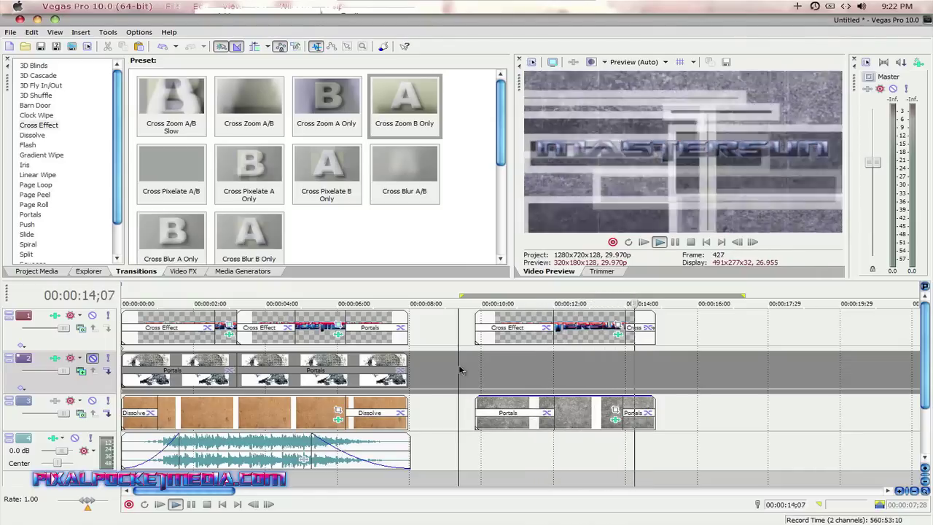
pyautogui.press('space')
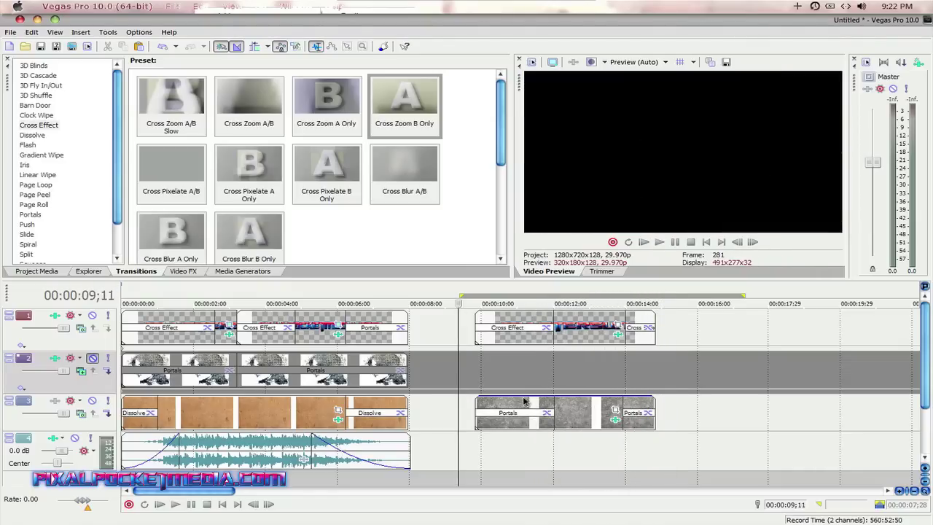
# Add the Cookie Cutter preset Square, Center, White Border to the concrete event, setting Border to 0.00, Repeat X to 10 and a larger Size for letterbox bars.
pyautogui.click(565, 407)
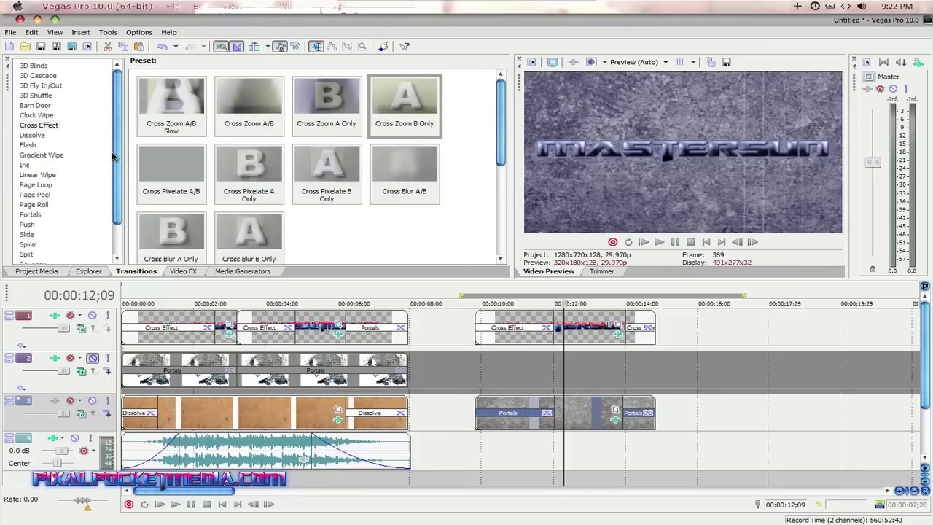
pyautogui.moveTo(112, 157); pyautogui.dragTo(112, 197)
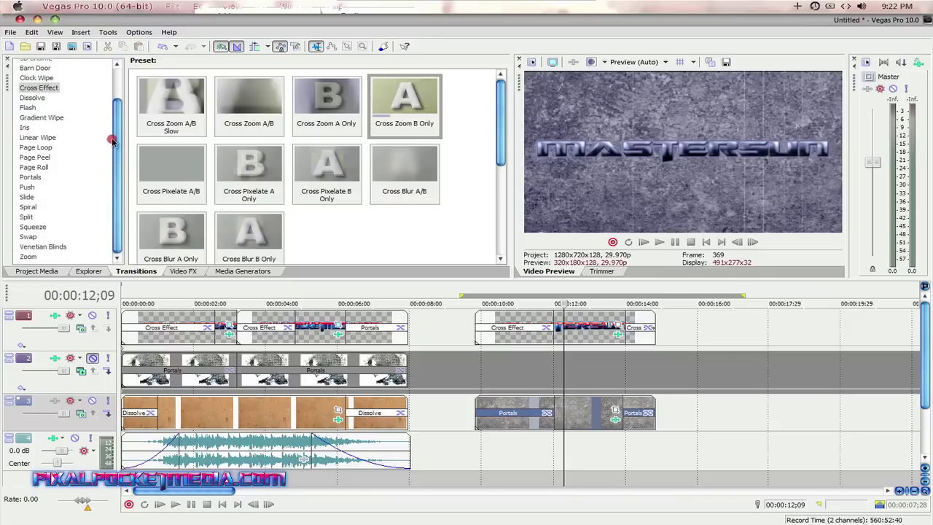
pyautogui.moveTo(112, 142); pyautogui.dragTo(91, 73)
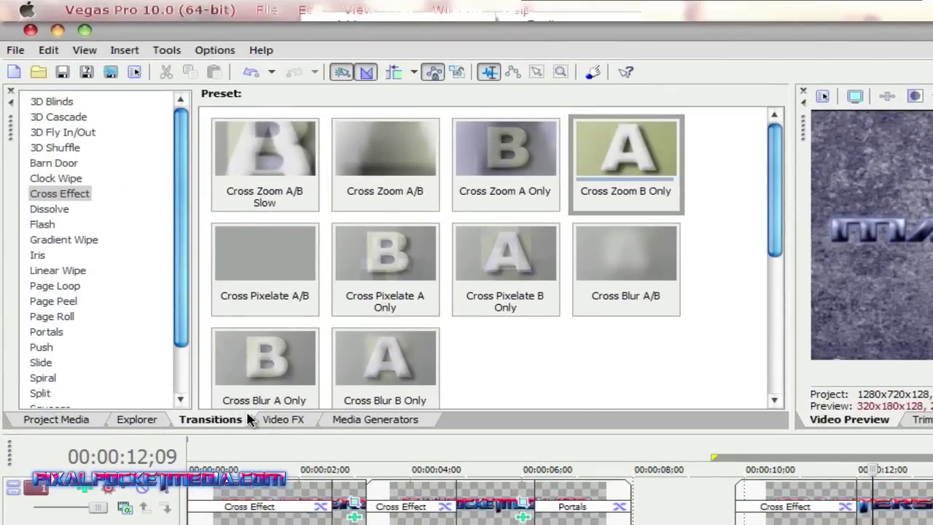
pyautogui.click(166, 271)
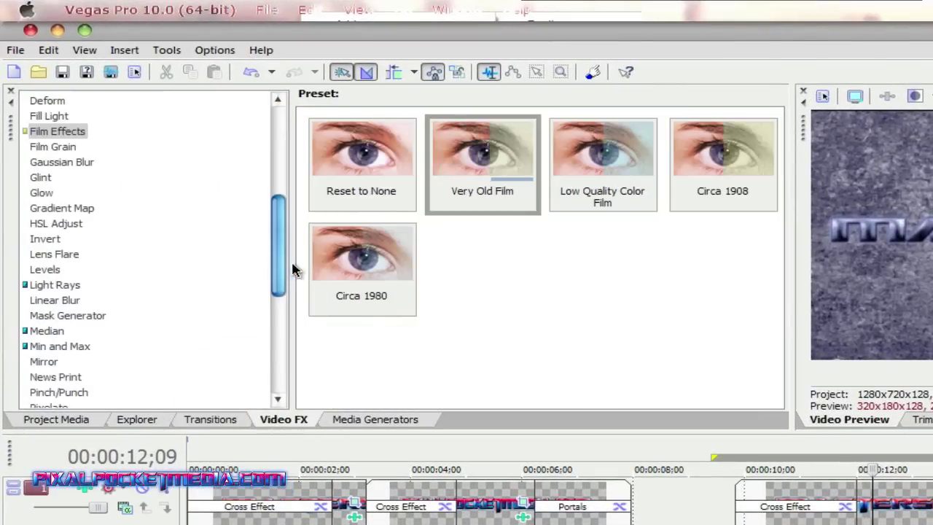
pyautogui.moveTo(278, 271)
pyautogui.mouseDown()
pyautogui.moveTo(273, 339)
pyautogui.moveTo(268, 213)
pyautogui.mouseUp()
pyautogui.click(62, 216)
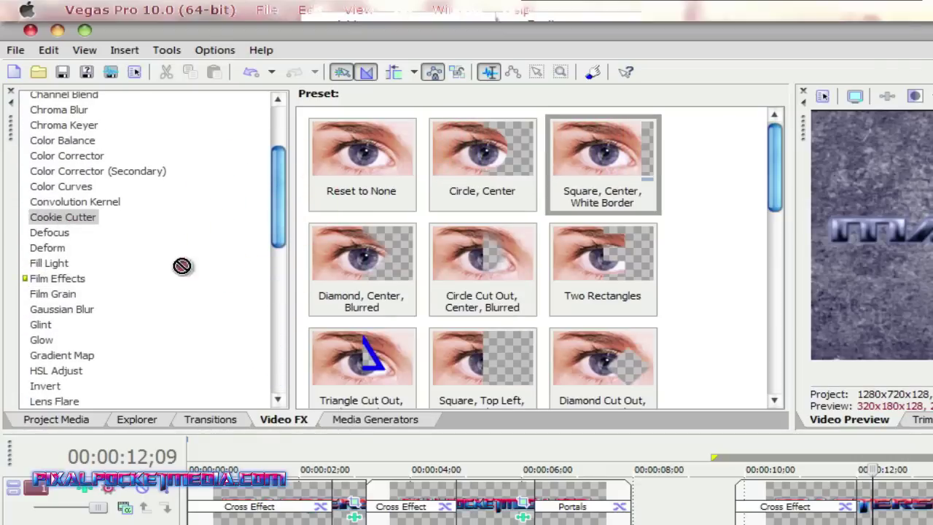
pyautogui.moveTo(602, 164); pyautogui.dragTo(894, 524)
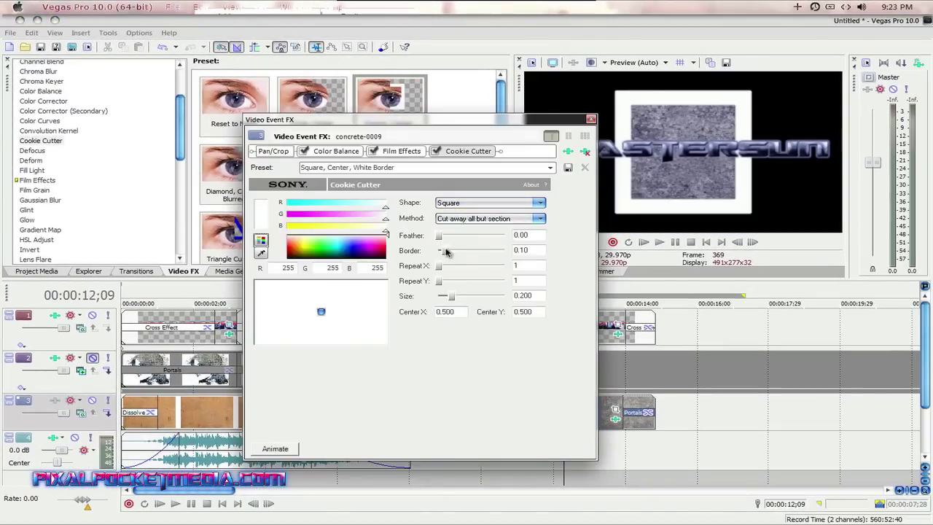
pyautogui.moveTo(446, 251)
pyautogui.mouseDown()
pyautogui.moveTo(438, 251)
pyautogui.moveTo(505, 267)
pyautogui.mouseUp()
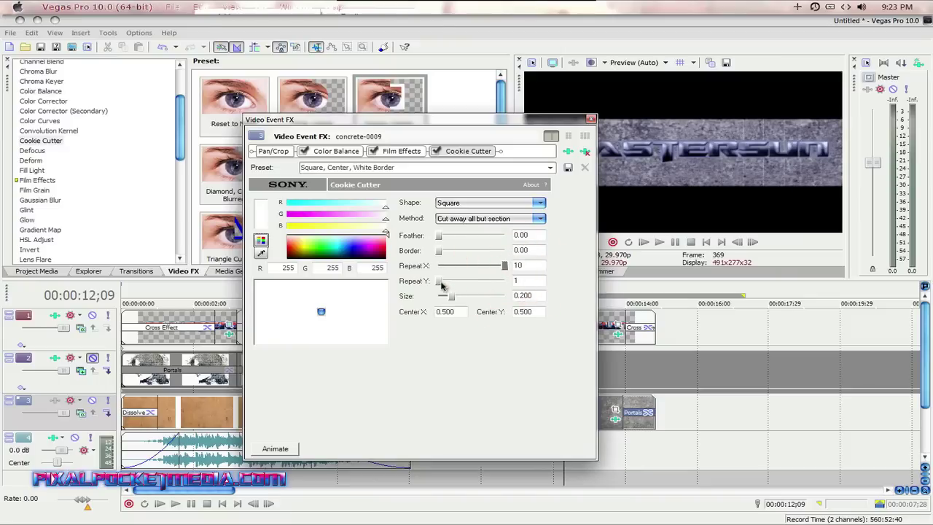
pyautogui.moveTo(452, 298); pyautogui.dragTo(466, 295)
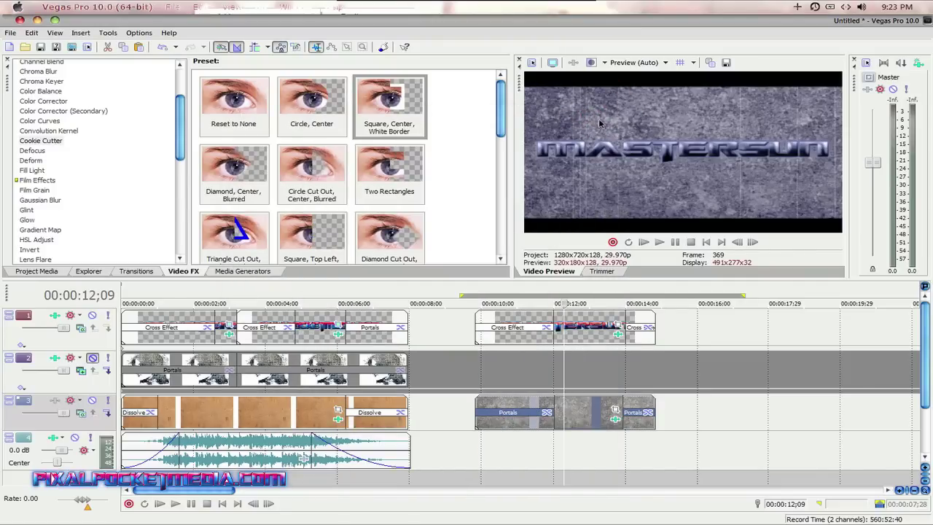
# Switch the video preview quality to Best (Full) to inspect the title frame and return it to Preview (Auto).
pyautogui.click(665, 62)
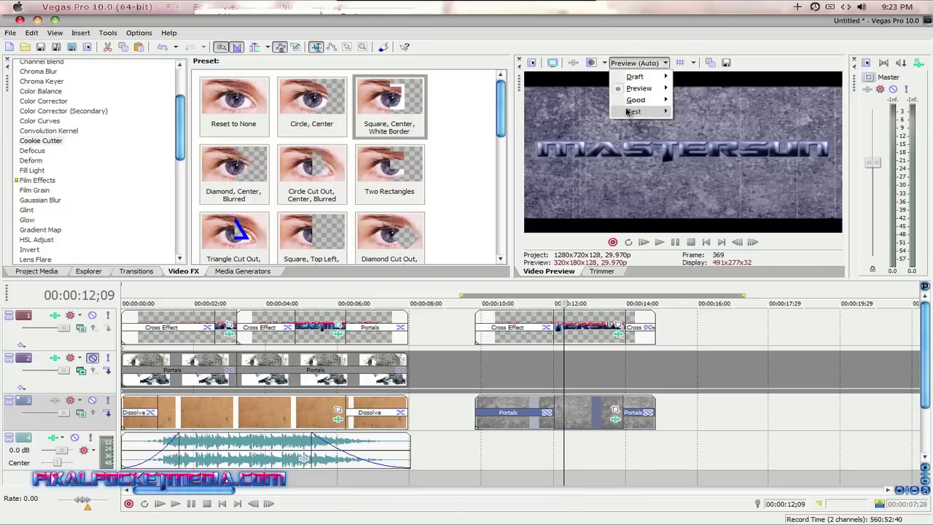
pyautogui.moveTo(635, 111)
pyautogui.click(573, 124)
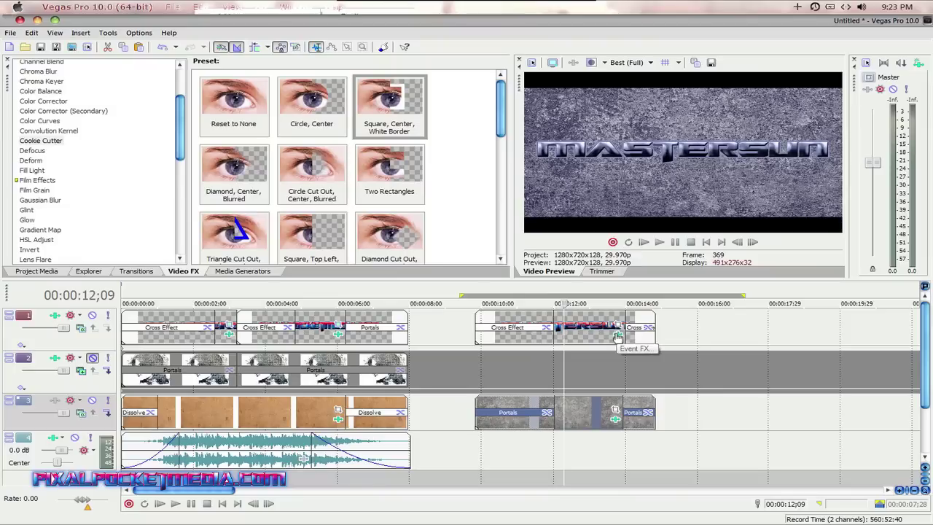
pyautogui.click(627, 62)
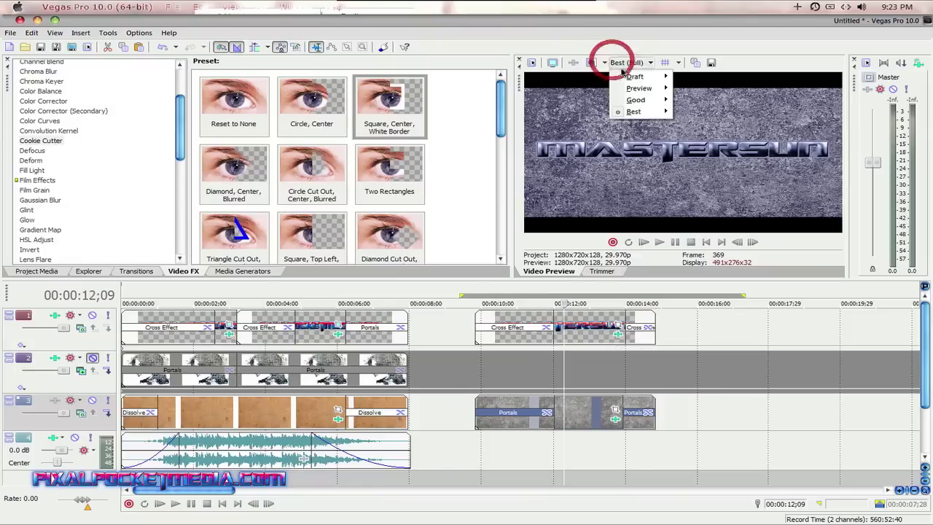
pyautogui.moveTo(636, 88)
pyautogui.click(574, 89)
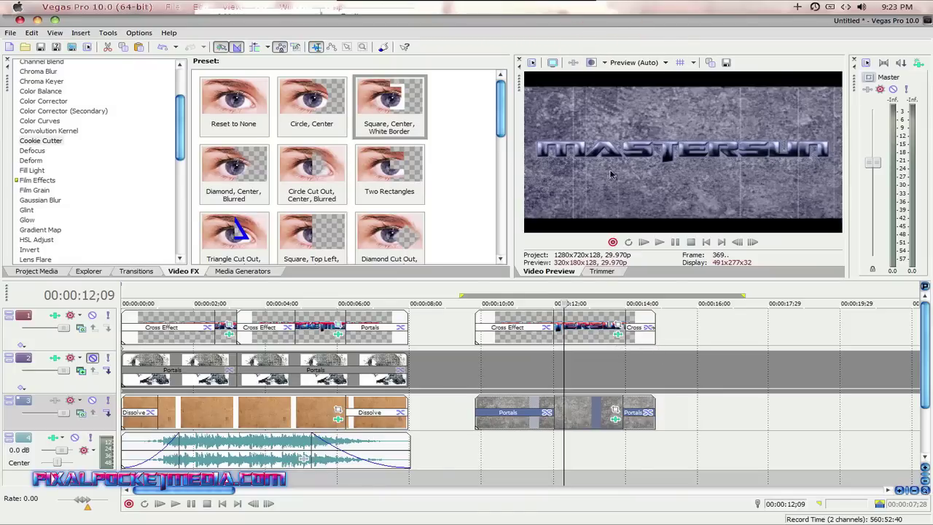
# Set the Mastersun title's Color Balance midtones to Red 0.2270 and Blue 0.1985.
pyautogui.click(618, 333)
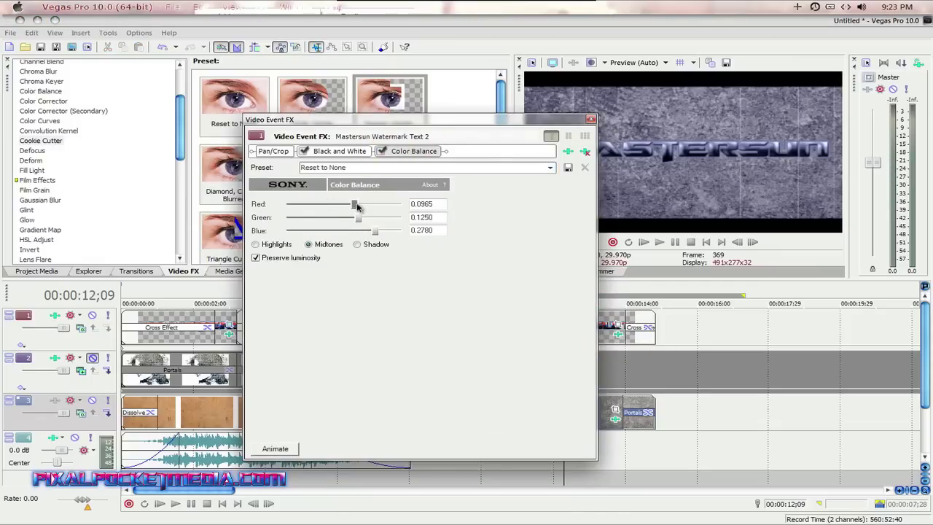
pyautogui.moveTo(358, 207); pyautogui.dragTo(366, 232)
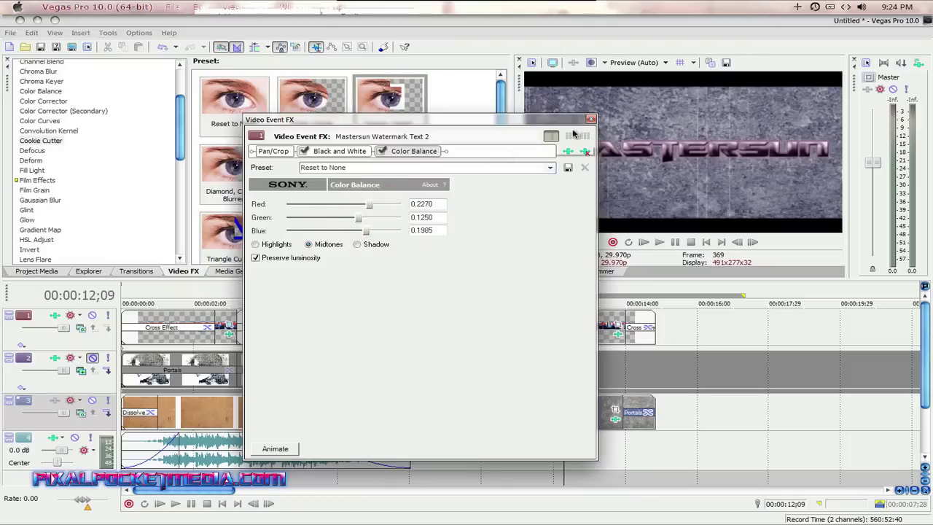
# Compare the title frame at Best (Full) and Draft (Auto) preview quality, ending on Preview (Auto).
pyautogui.click(590, 120)
pyautogui.click(647, 63)
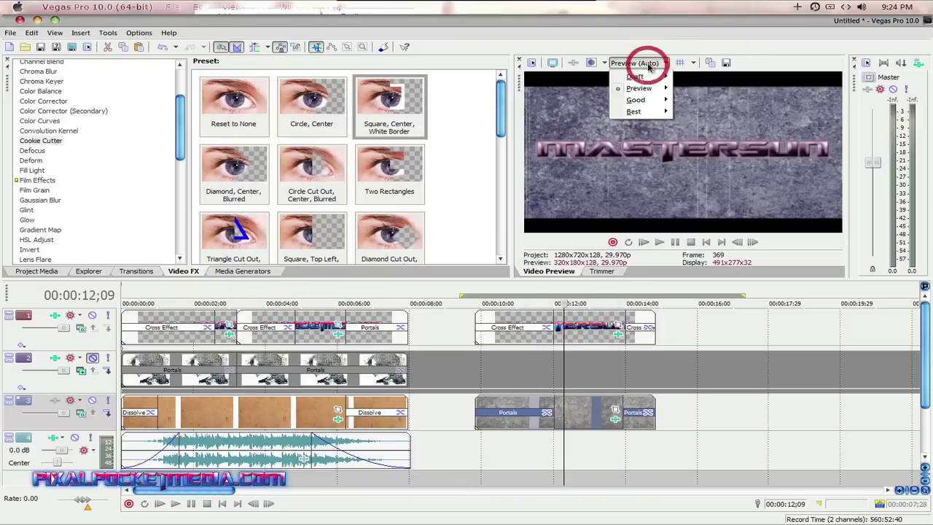
pyautogui.moveTo(634, 112)
pyautogui.click(587, 124)
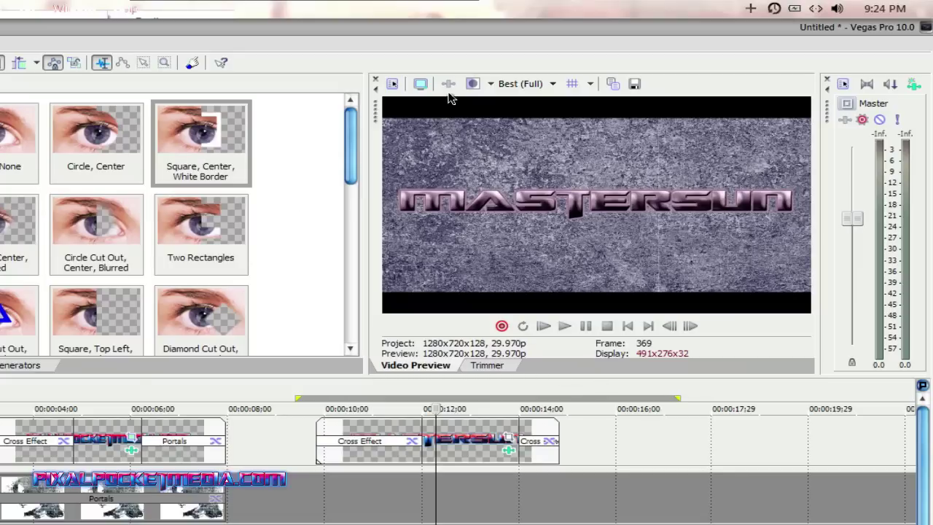
pyautogui.click(511, 83)
pyautogui.moveTo(537, 118)
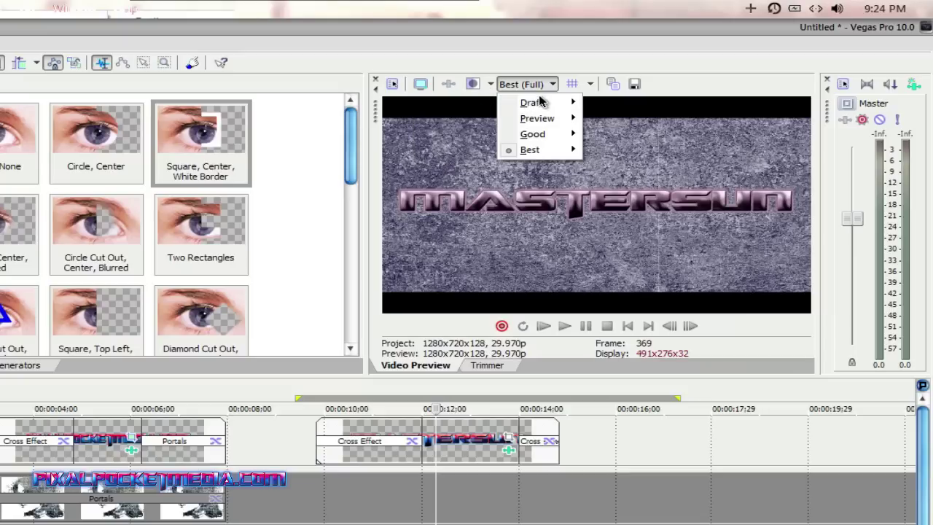
pyautogui.click(449, 107)
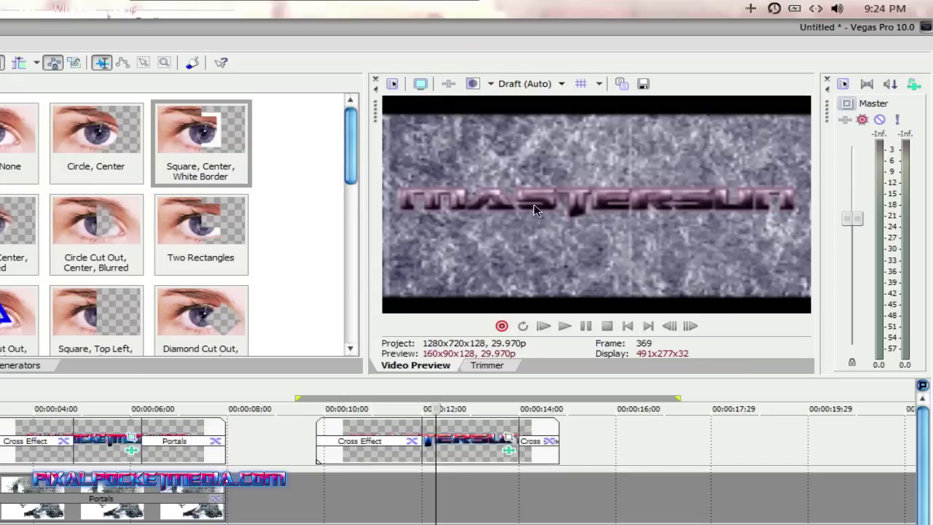
pyautogui.click(549, 82)
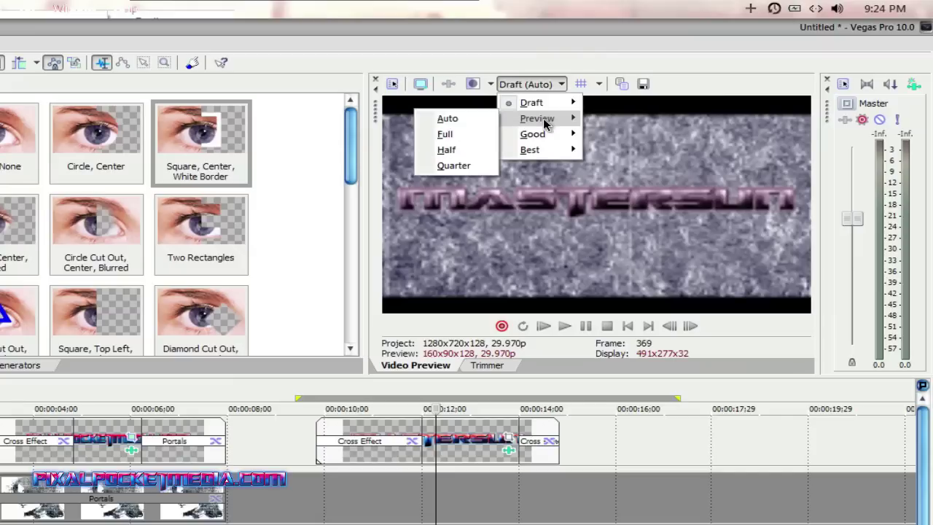
pyautogui.click(450, 119)
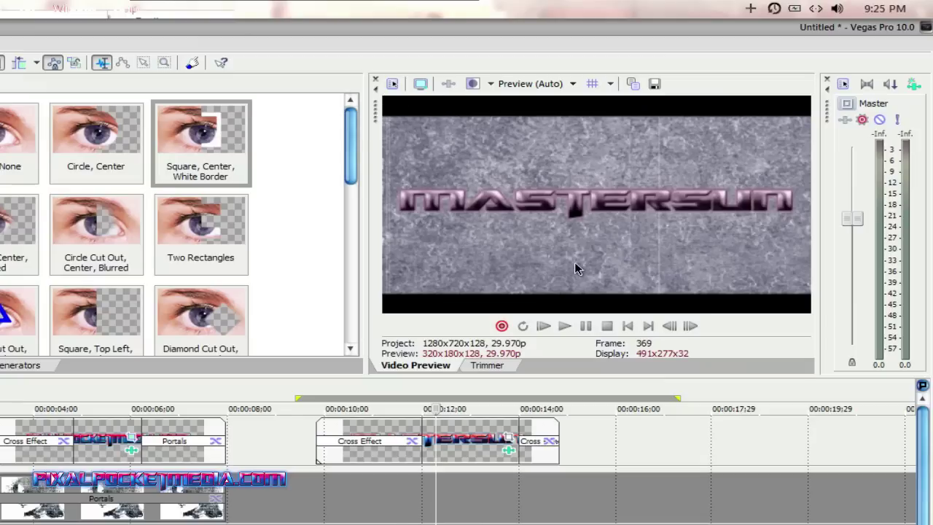
# Play back the Mastersun section from 00:00:09;12, and check individual frames at 00:00:12;09, 00:00:11;05 and 00:00:12;21.
pyautogui.click(297, 430)
pyautogui.press('space')
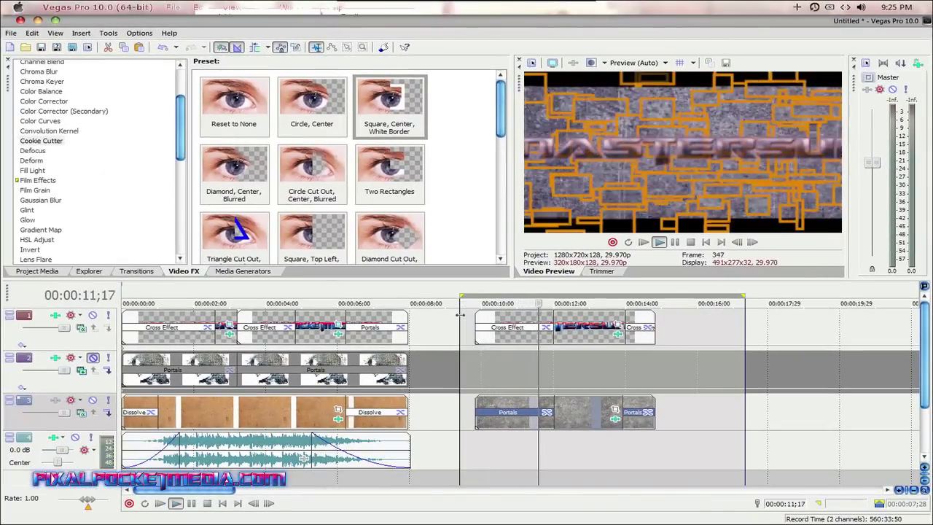
pyautogui.press('space')
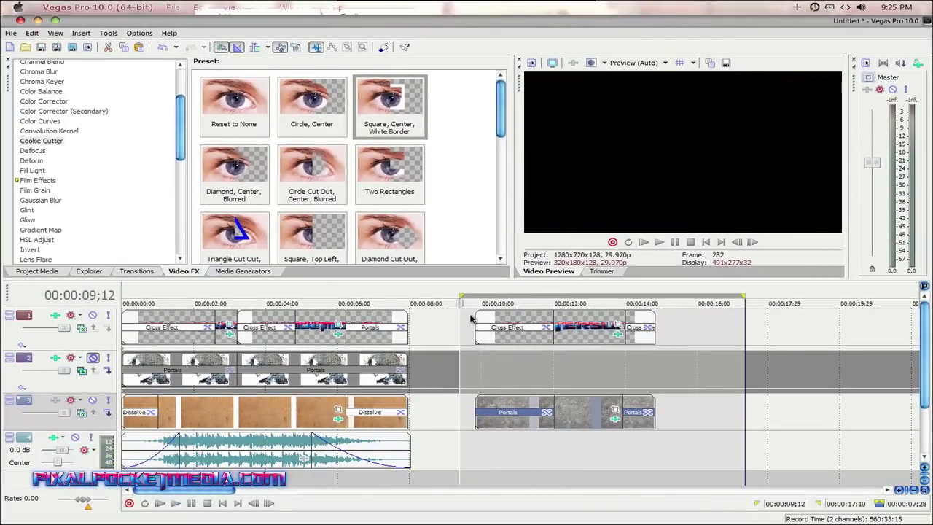
pyautogui.click(564, 403)
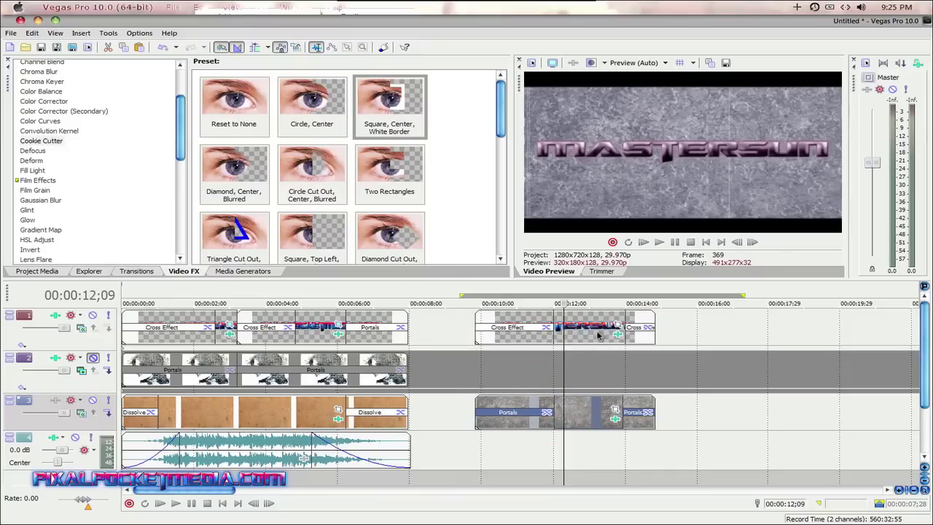
pyautogui.click(524, 352)
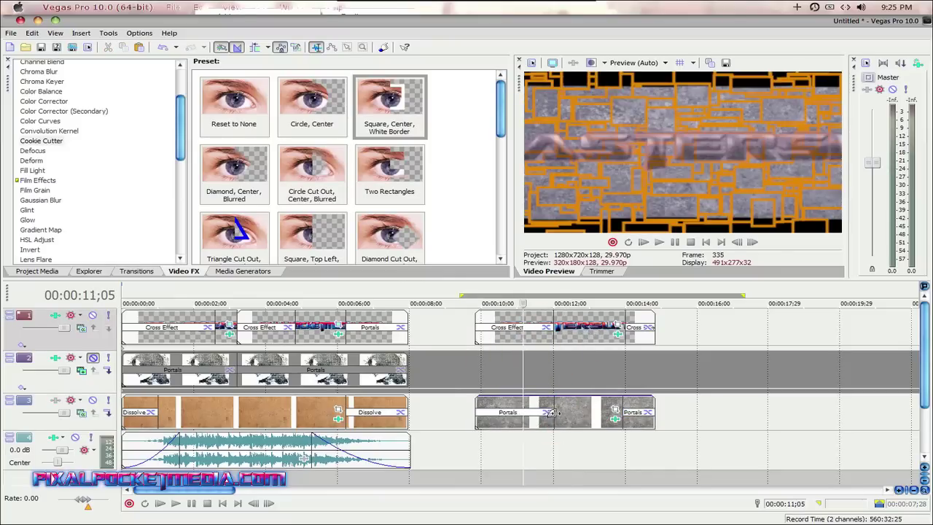
pyautogui.click(579, 353)
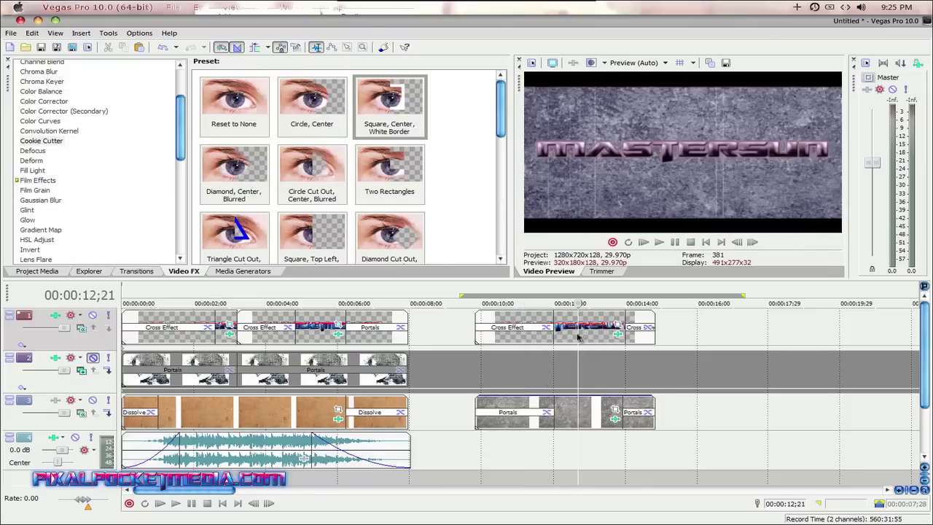
# Add Cookie Cutter's Square, Center, White Border to the Mastersun title with Border 0.00, Repeat X 10 and Size 0.400, and play the section.
pyautogui.moveTo(42, 140); pyautogui.dragTo(589, 344)
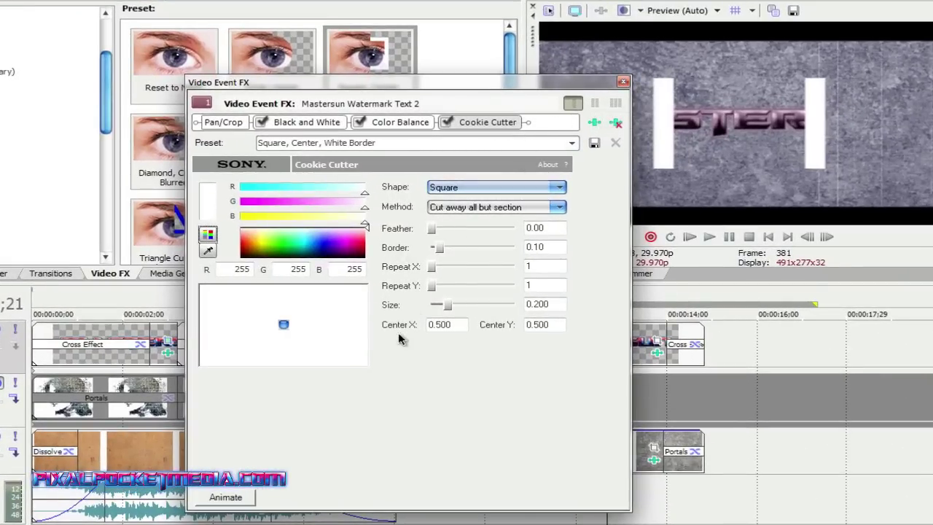
pyautogui.moveTo(440, 252); pyautogui.dragTo(566, 272)
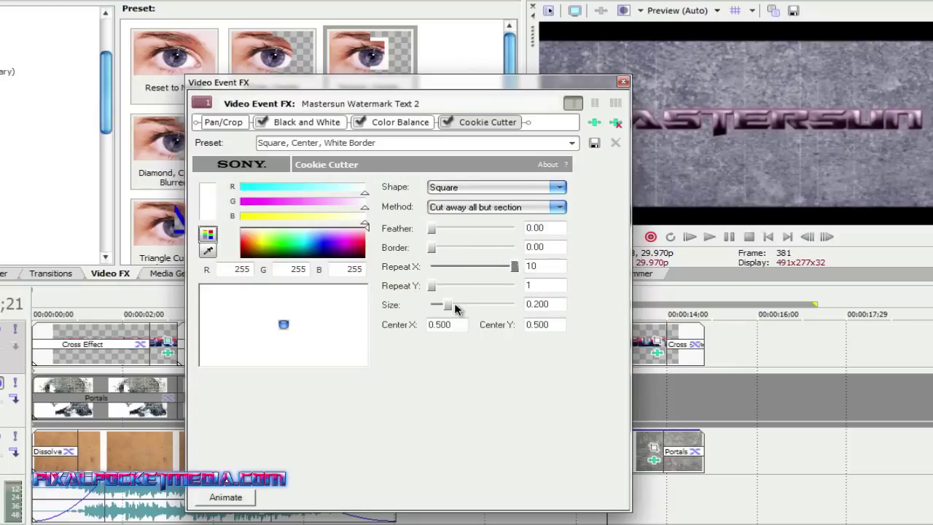
pyautogui.moveTo(448, 310); pyautogui.dragTo(463, 307)
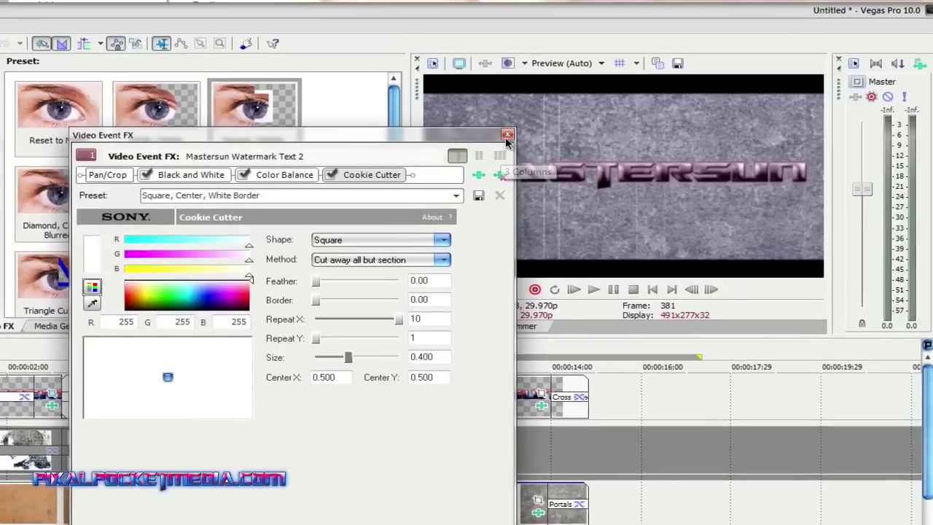
pyautogui.click(623, 81)
pyautogui.press('space')
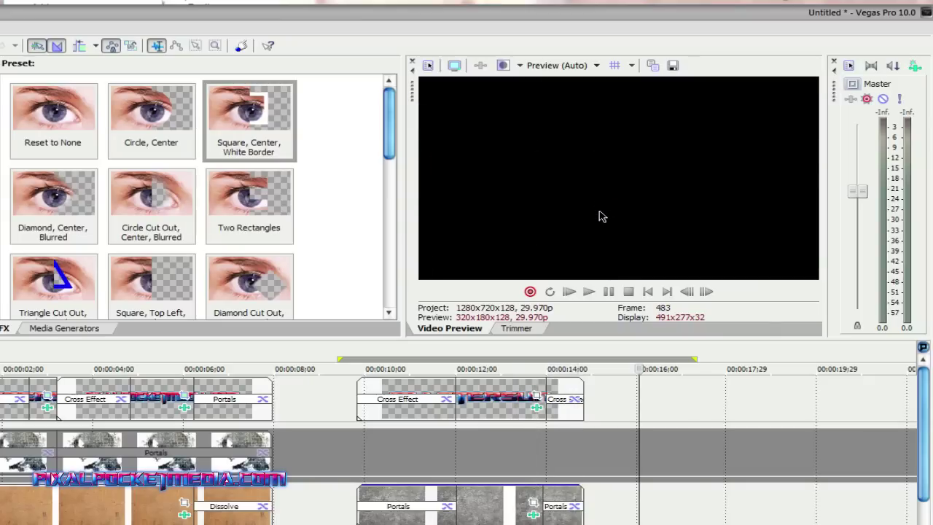
pyautogui.press('space')
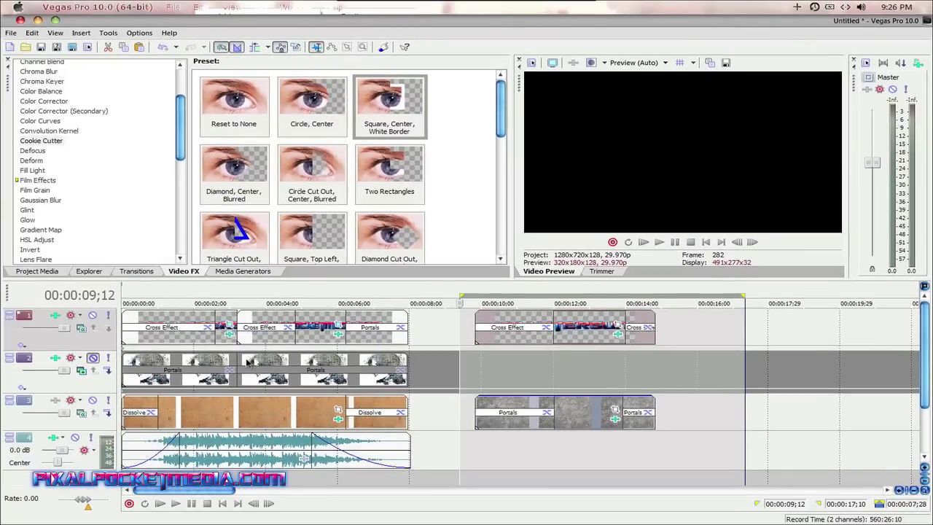
# Place the Artistic-Graffiti image on track 2 between the Mastersun title and concrete, matching their length, and disable Maintain Aspect Ratio.
pyautogui.click(37, 270)
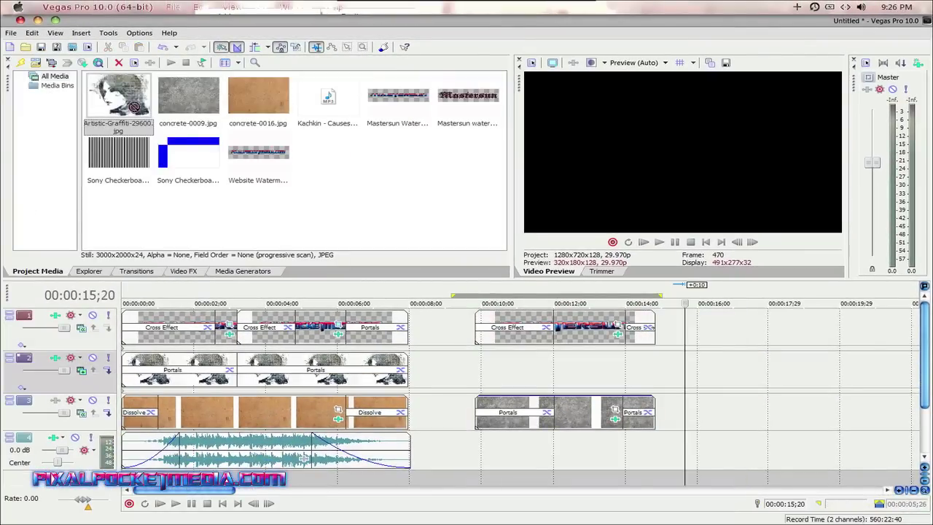
pyautogui.moveTo(134, 107); pyautogui.dragTo(521, 377)
pyautogui.click(569, 374)
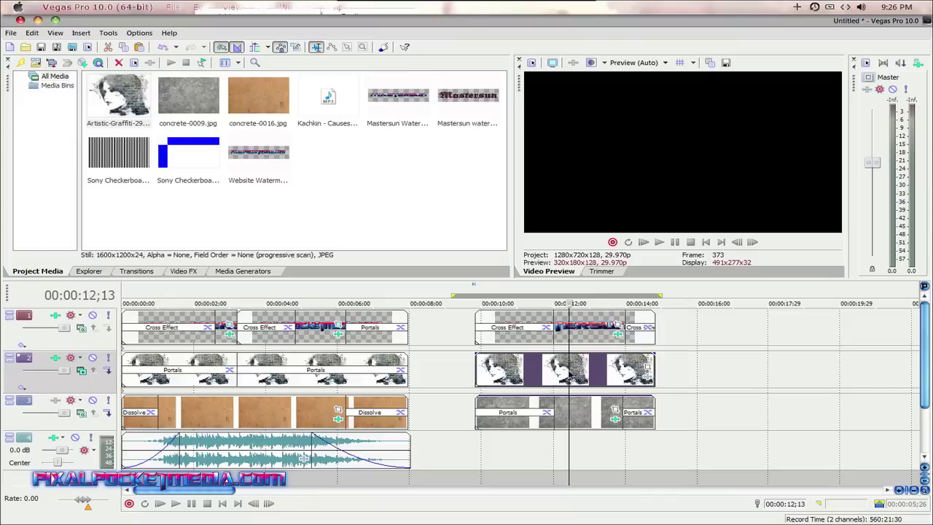
pyautogui.rightClick(588, 373)
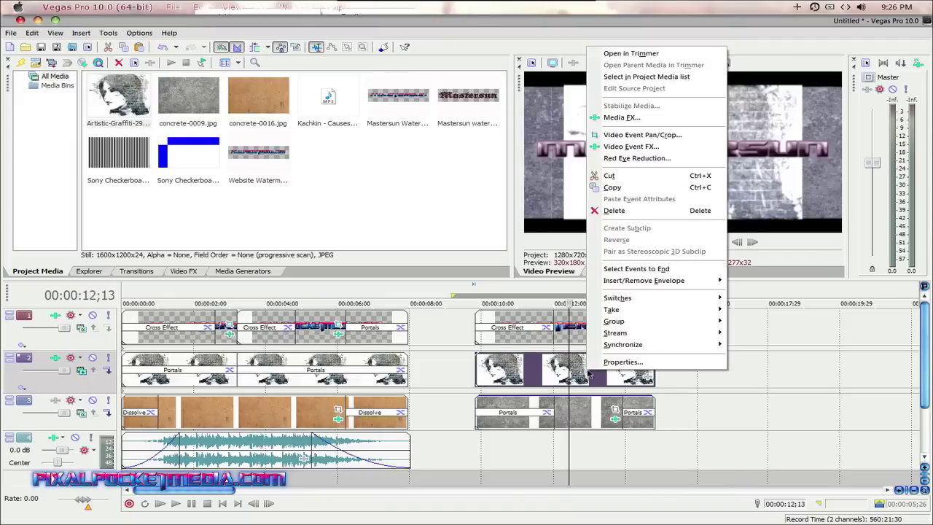
pyautogui.moveTo(591, 298)
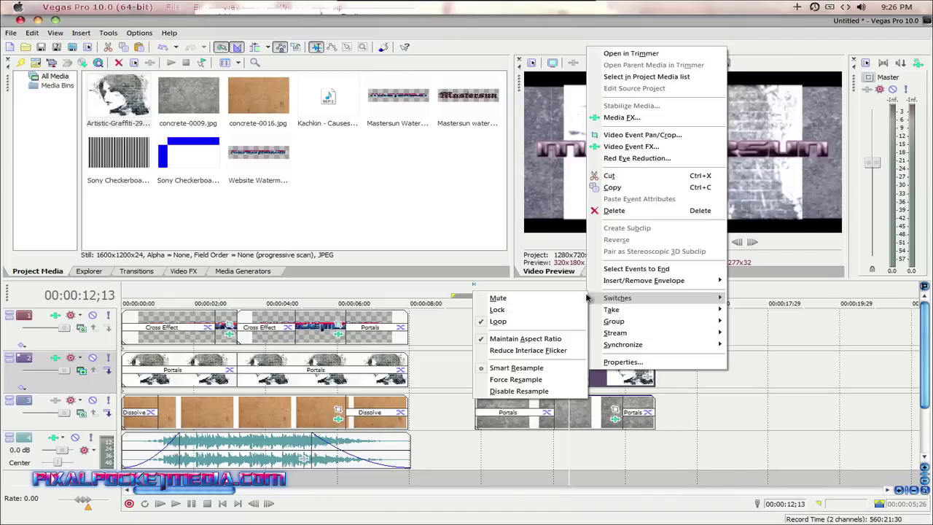
pyautogui.click(543, 338)
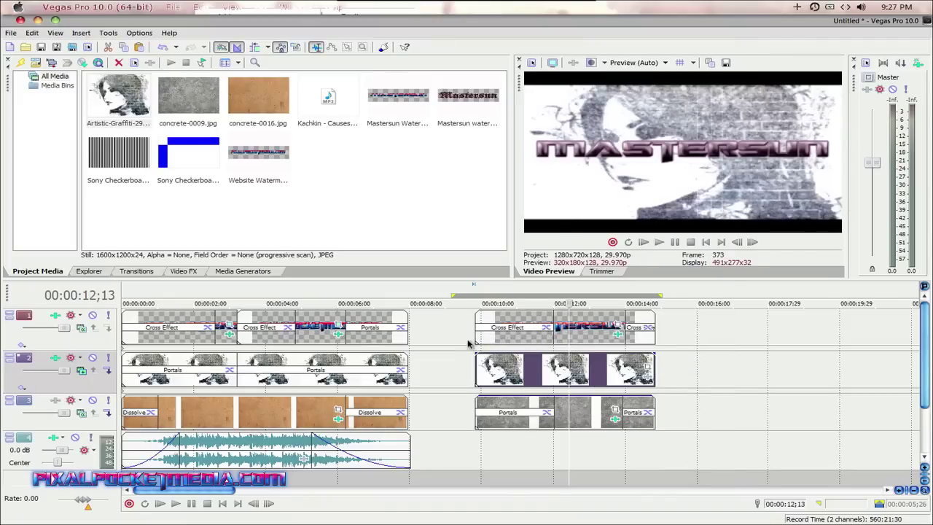
# Create a fade-in on the new graffiti event with the Portals Mondrian transition, extending it to about the event's midpoint.
pyautogui.moveTo(479, 356); pyautogui.dragTo(552, 363)
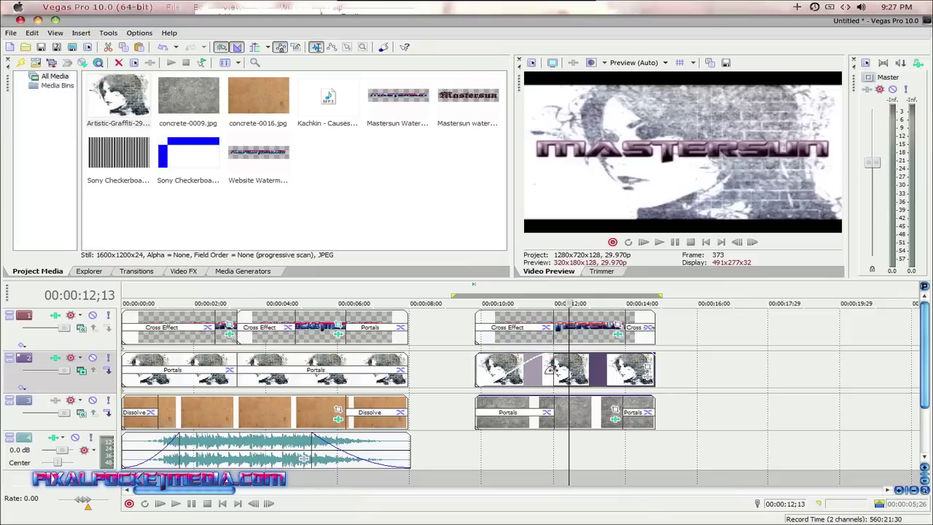
pyautogui.click(136, 272)
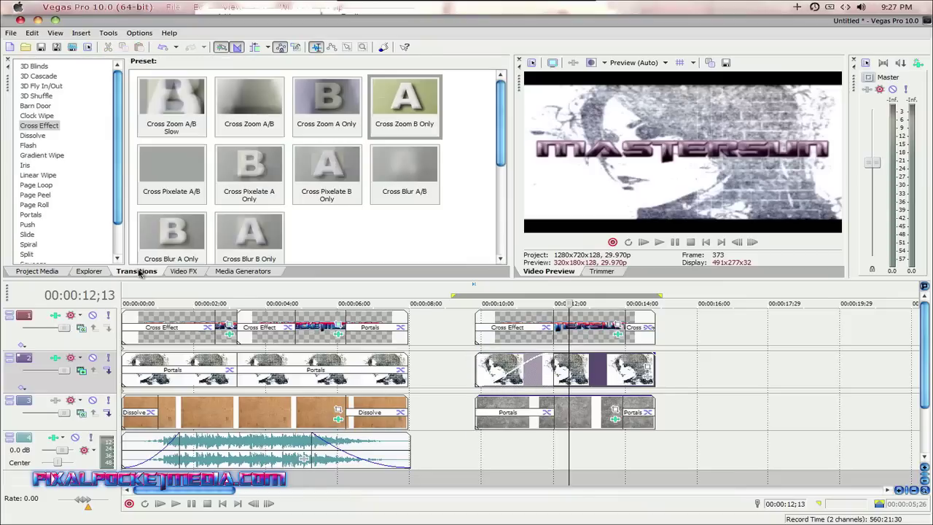
pyautogui.click(38, 214)
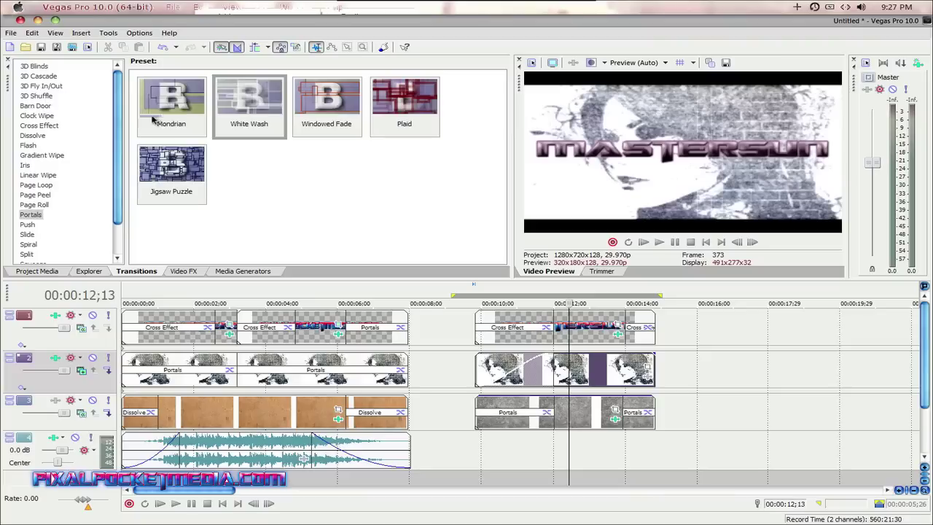
pyautogui.moveTo(171, 102); pyautogui.dragTo(510, 365)
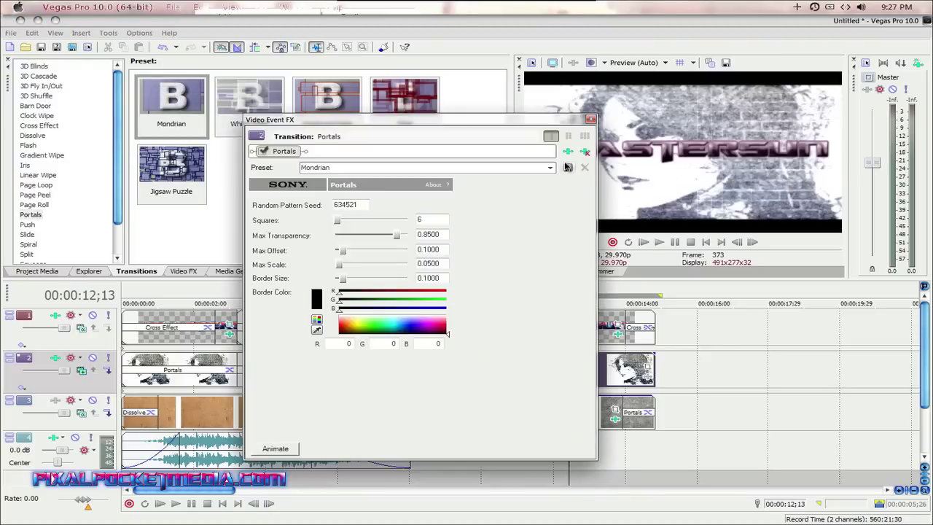
pyautogui.click(591, 119)
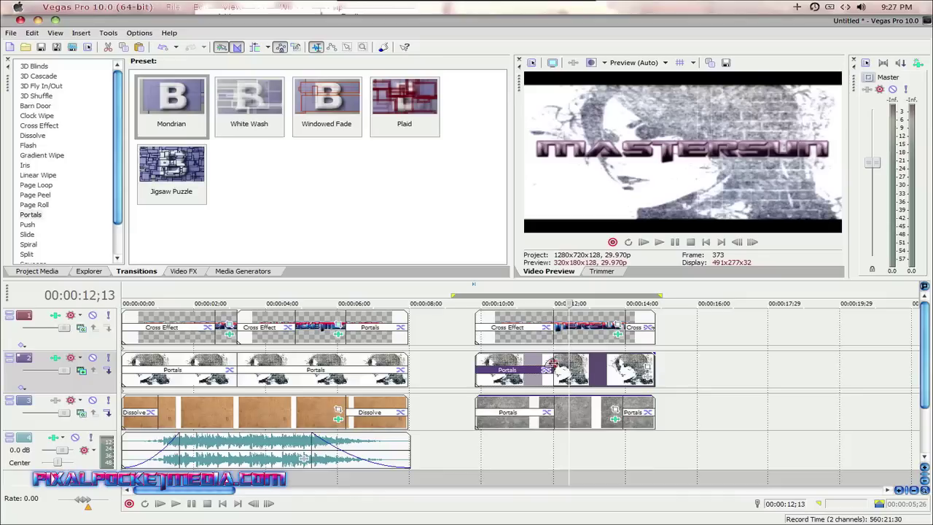
pyautogui.moveTo(553, 365); pyautogui.dragTo(576, 365)
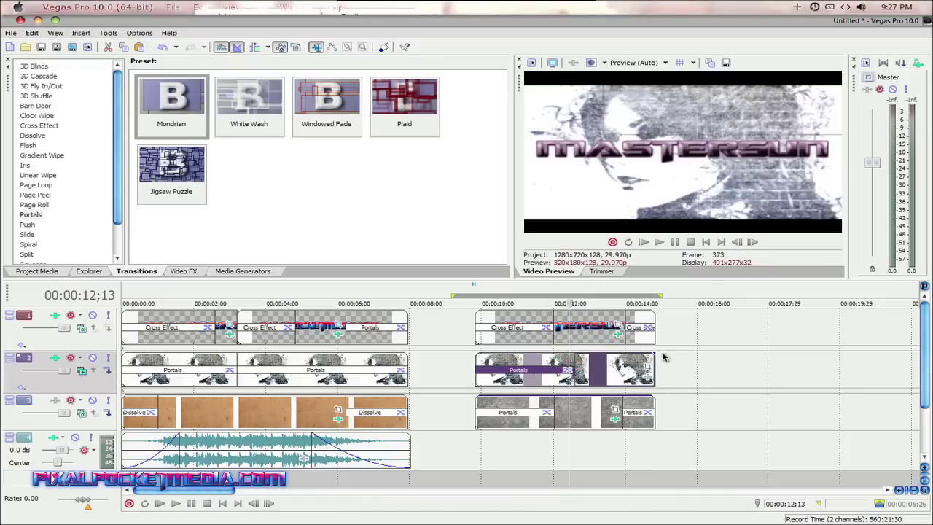
# Create a fade-out over the second half of the graffiti event and apply the Portals Plaid transition to it.
pyautogui.moveTo(654, 354); pyautogui.dragTo(570, 367)
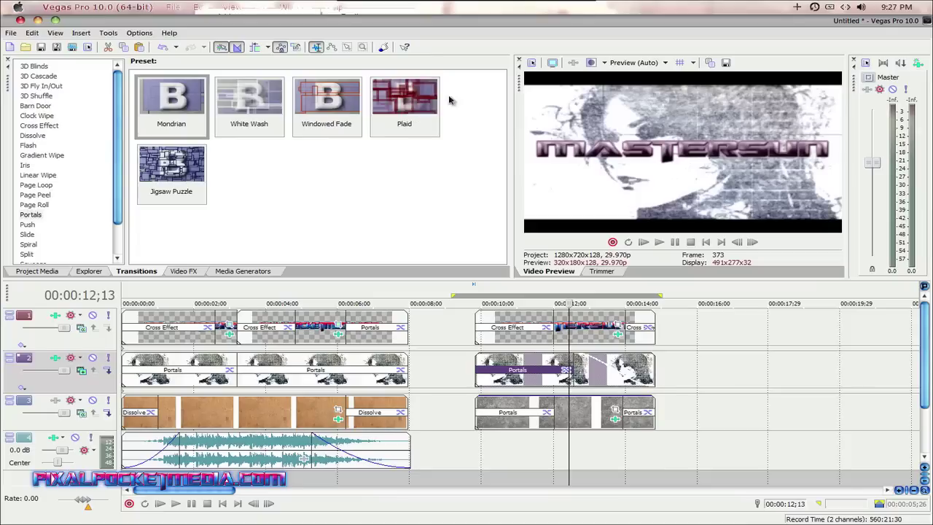
pyautogui.moveTo(400, 89); pyautogui.dragTo(618, 363)
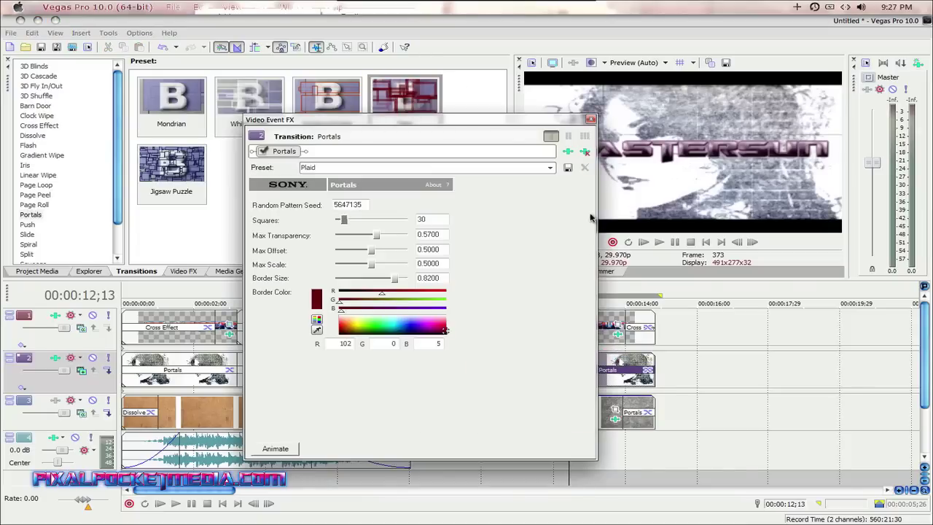
pyautogui.click(590, 119)
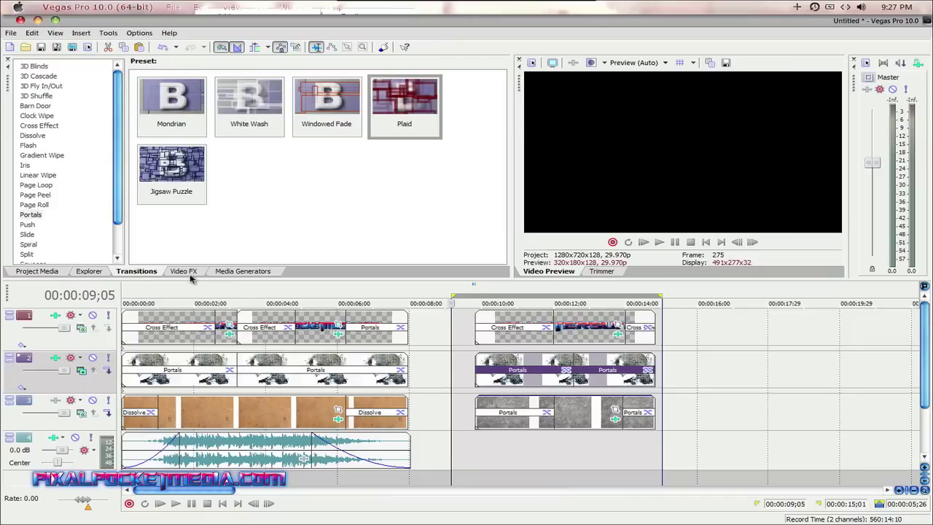
# Replace the grey concrete event's opening and closing transitions with the Dissolve preset Red then Green then Blue Crossfade.
pyautogui.click(33, 136)
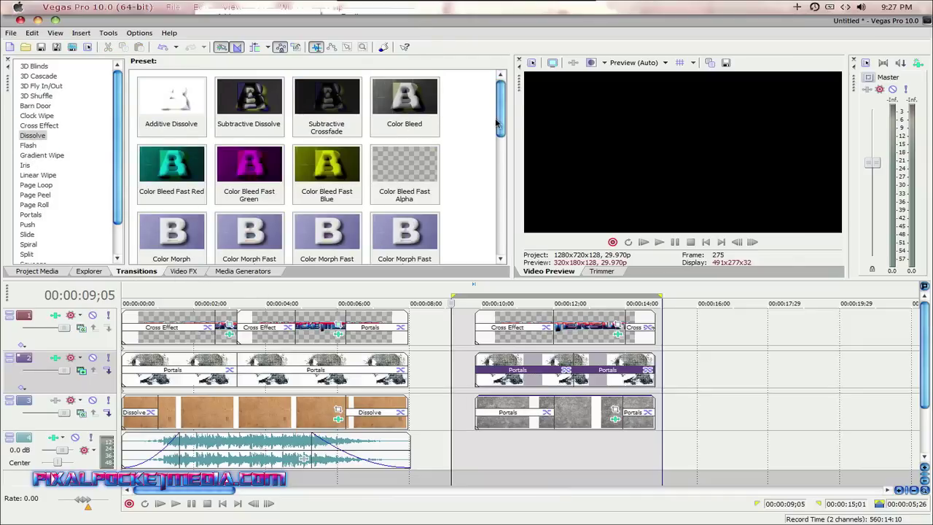
pyautogui.moveTo(497, 124); pyautogui.dragTo(502, 259)
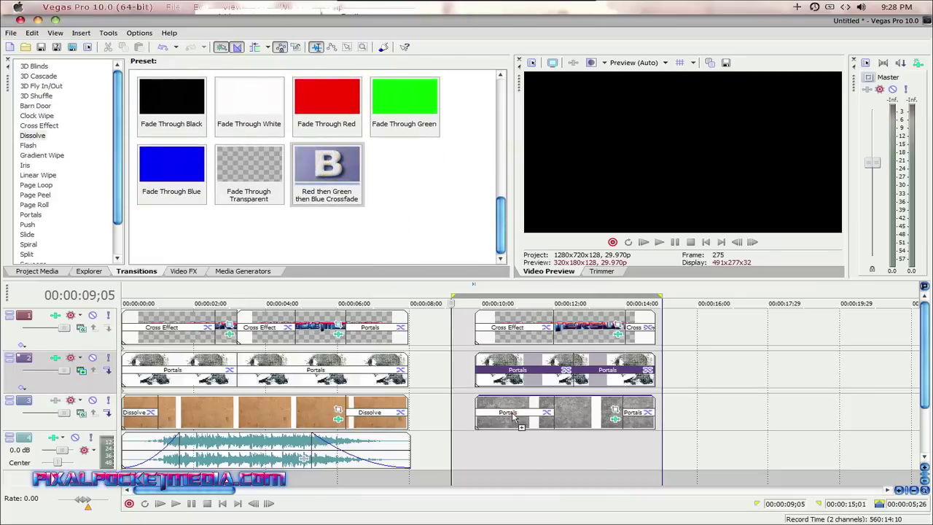
pyautogui.moveTo(513, 414); pyautogui.dragTo(512, 416)
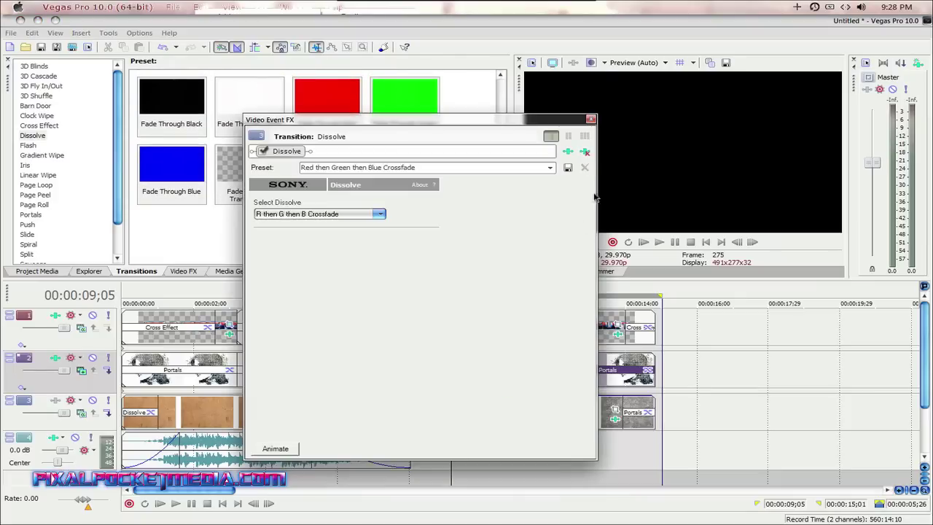
pyautogui.click(590, 119)
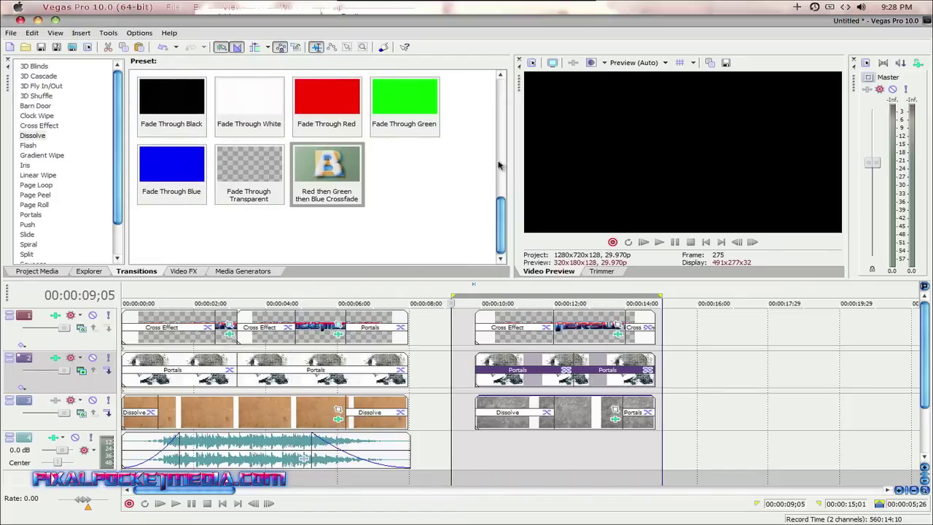
pyautogui.moveTo(565, 372); pyautogui.dragTo(641, 412)
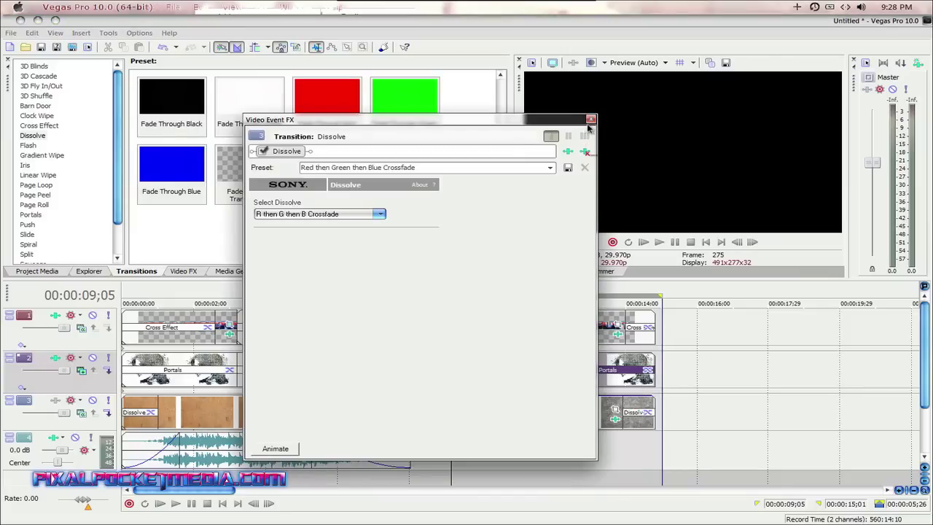
# Close the Dissolve transition settings and play back the Mastersun section to review its title, graffiti and concrete transitions.
pyautogui.click(591, 119)
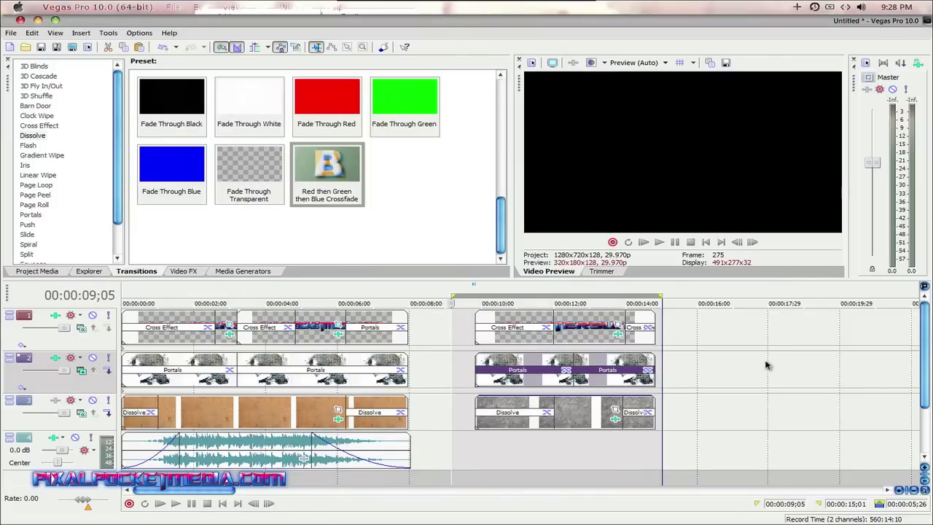
pyautogui.press('space')
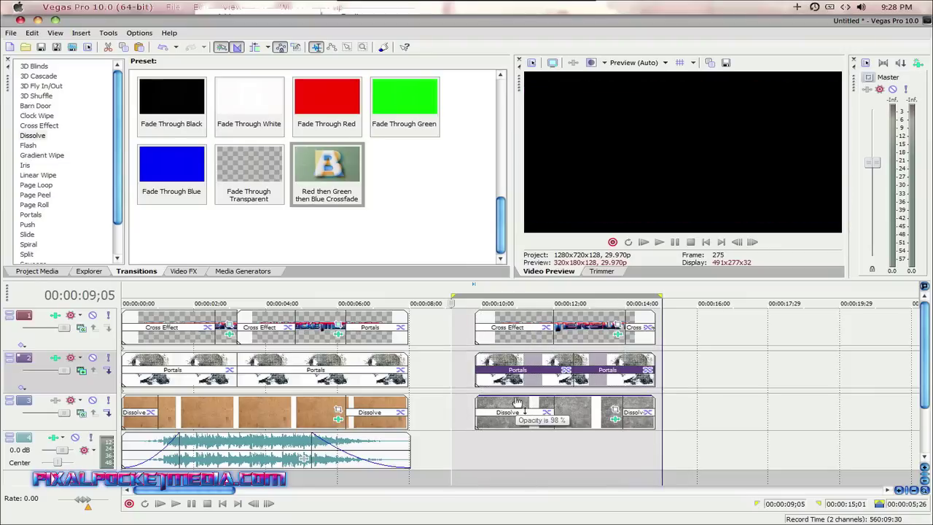
pyautogui.press('space')
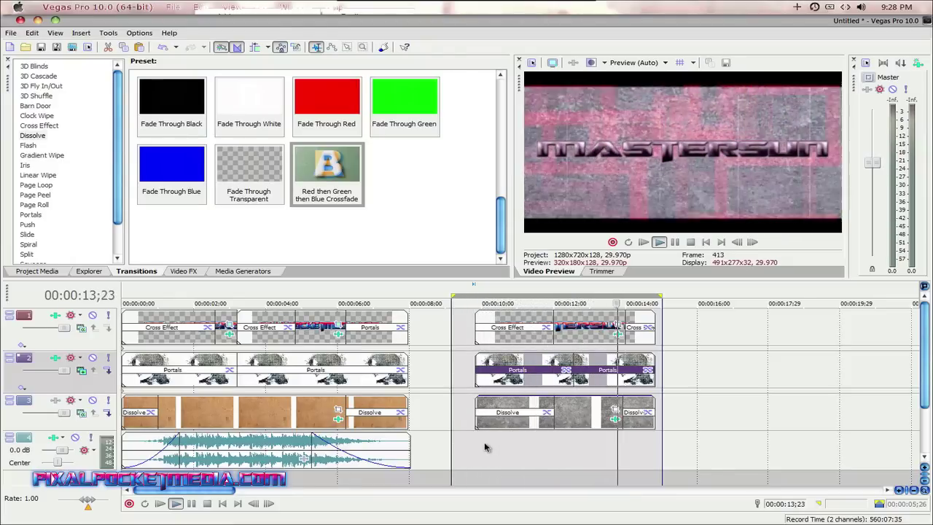
pyautogui.press('space')
pyautogui.press('space')
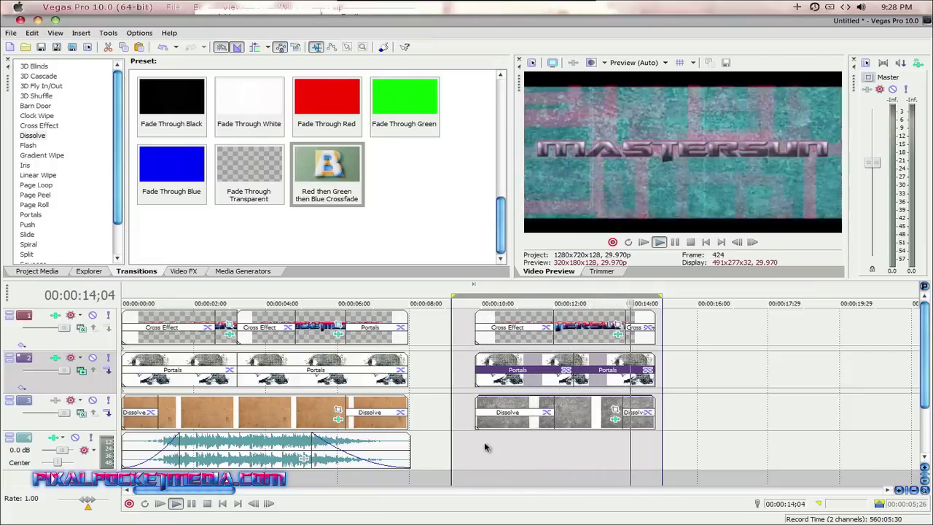
pyautogui.press('space')
pyautogui.press('space')
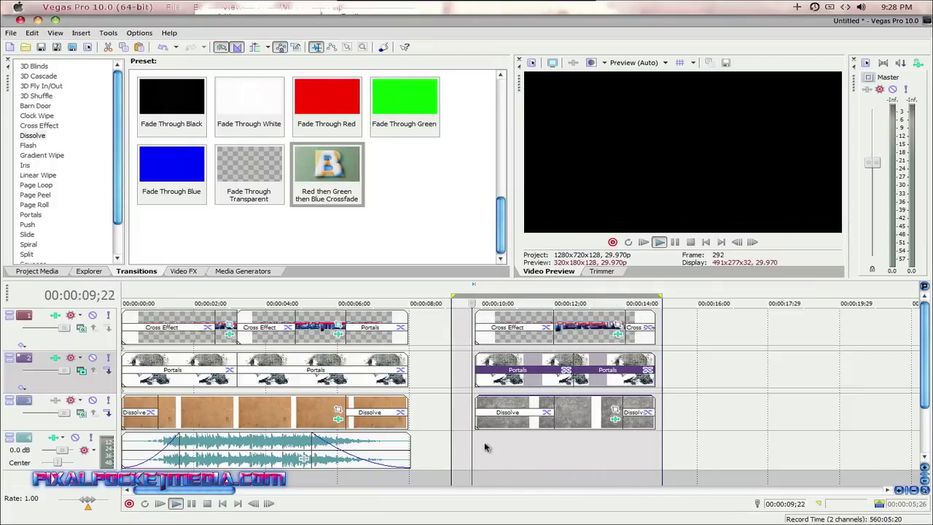
pyautogui.press('space')
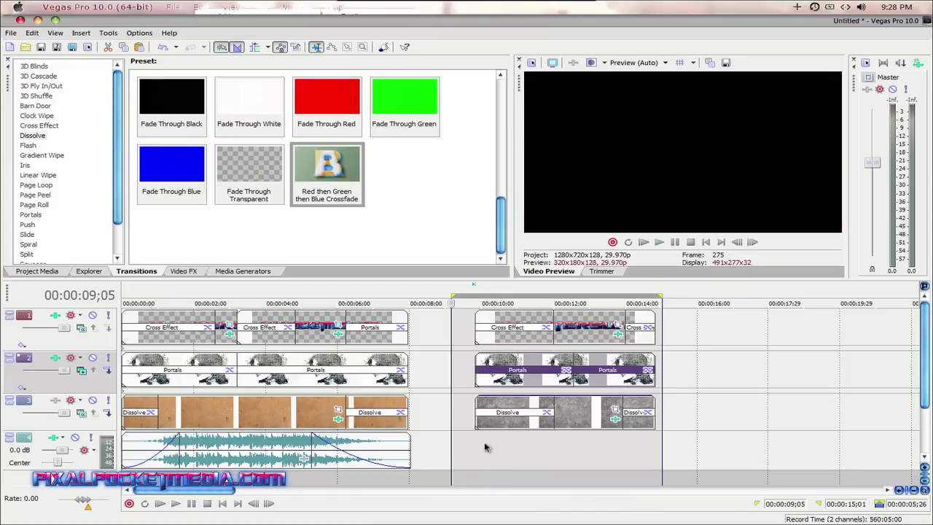
pyautogui.press('space')
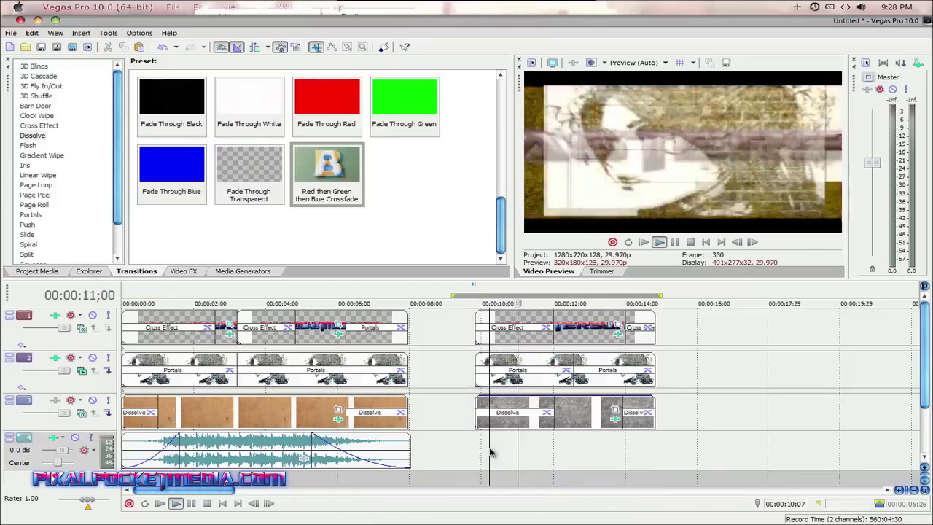
# Park the cursor at 00:00:10;07 near the start of the Mastersun section and set the preview quality to Best (Full).
pyautogui.press('space')
pyautogui.click(490, 448)
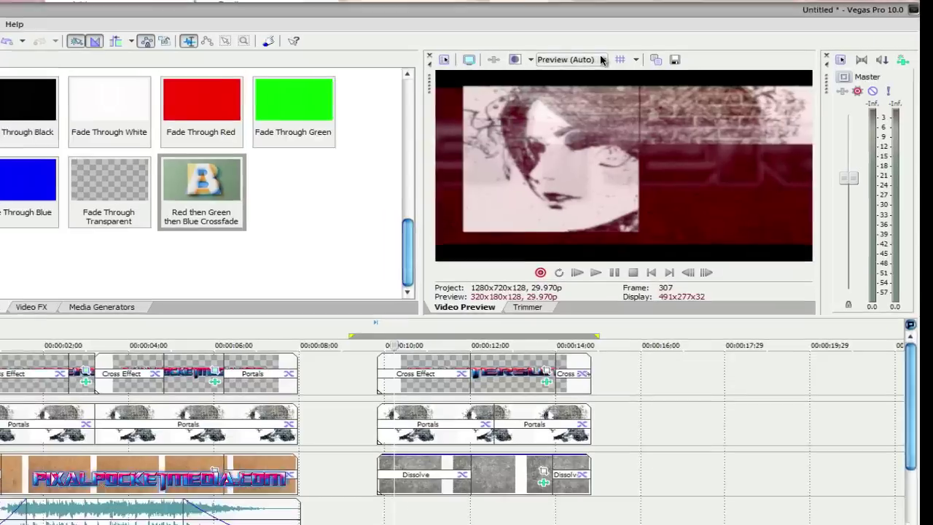
pyautogui.click(664, 62)
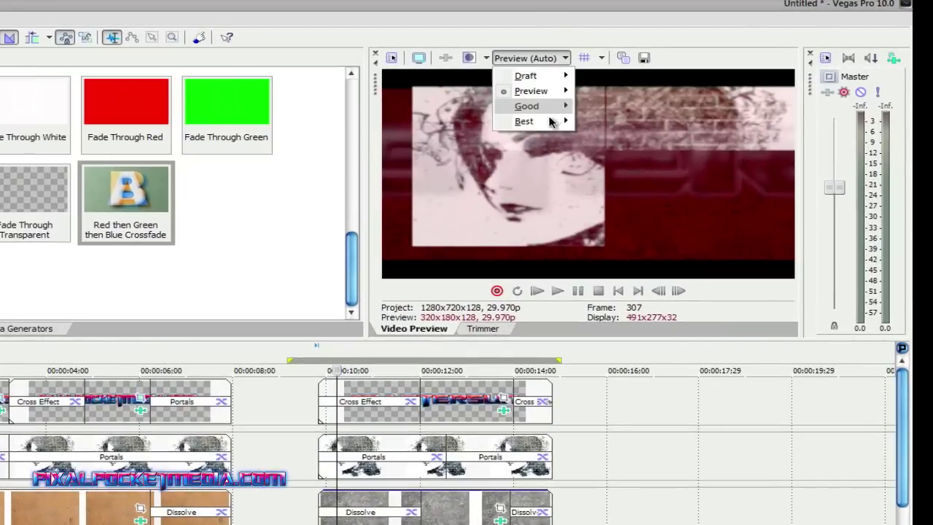
pyautogui.moveTo(652, 114)
pyautogui.click(443, 136)
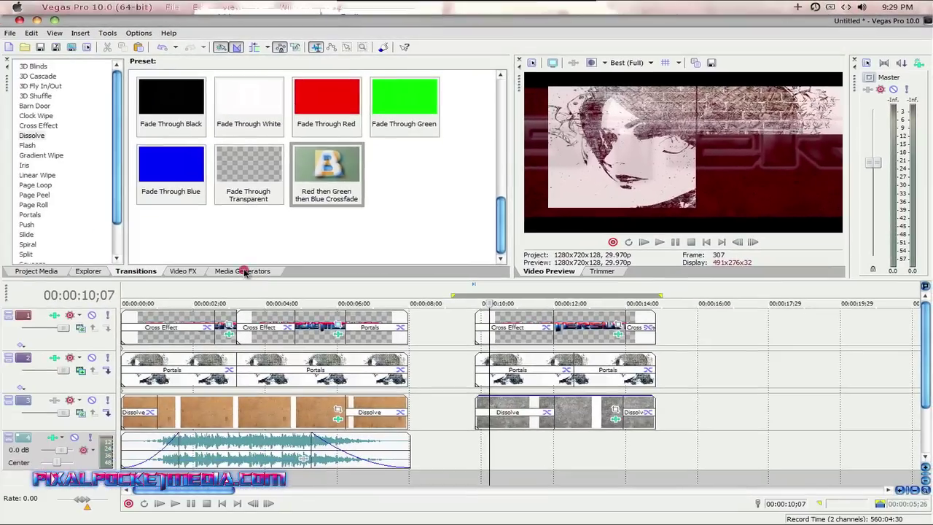
# Browse the Checkerboard media generator presets and insert a new video track between the Mastersun title and the graffiti track.
pyautogui.click(244, 271)
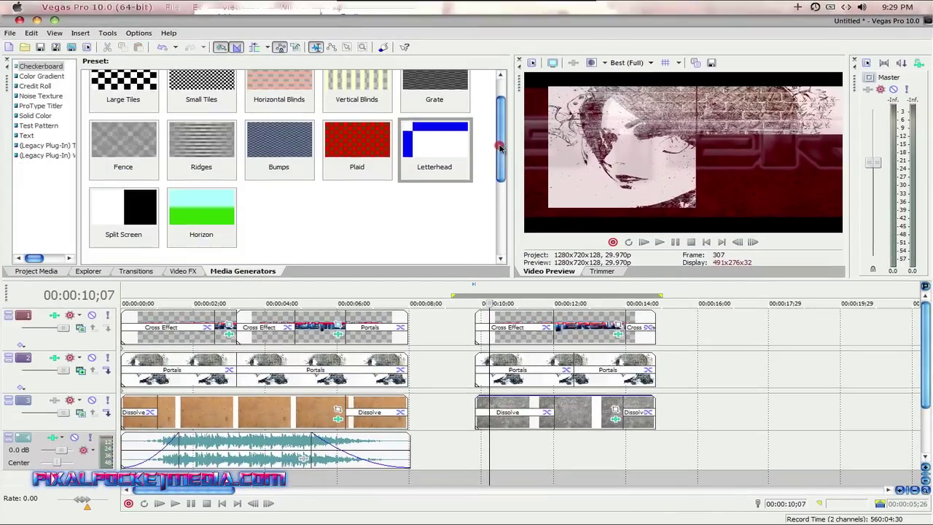
pyautogui.click(500, 146)
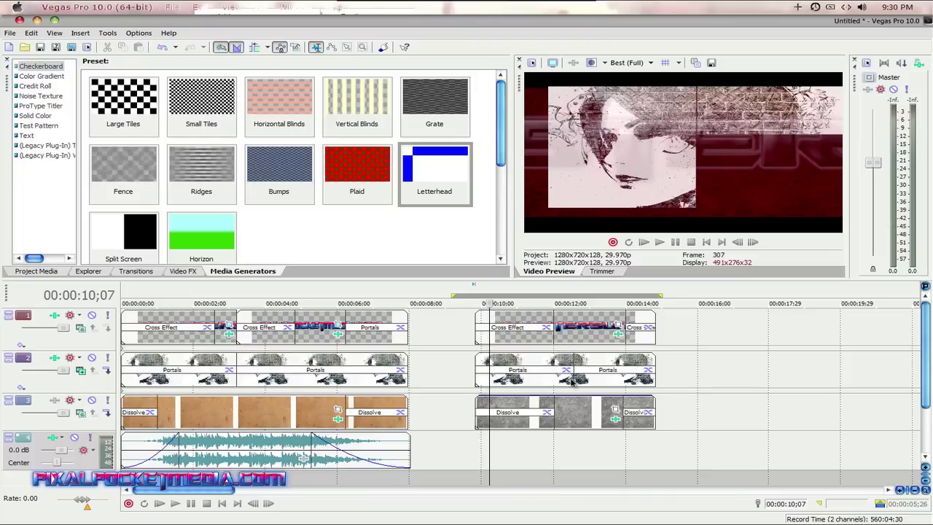
pyautogui.click(578, 406)
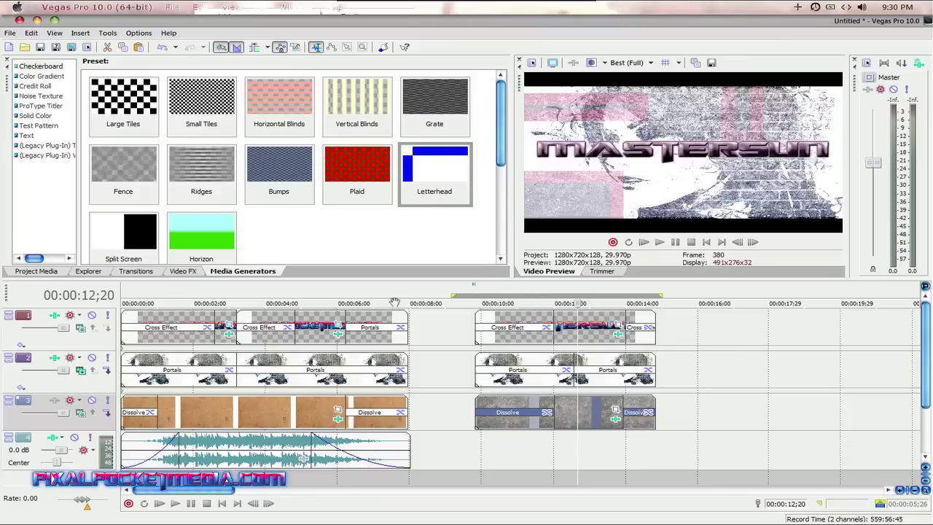
pyautogui.rightClick(31, 386)
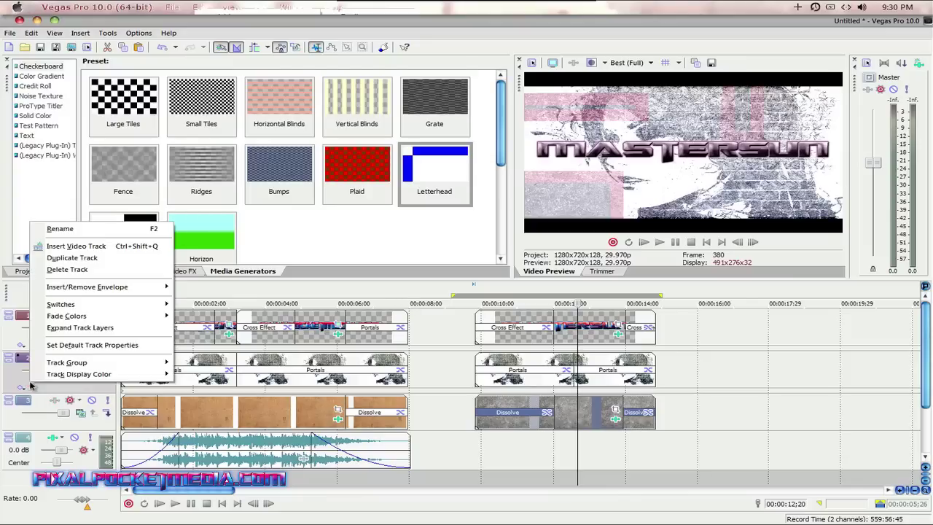
pyautogui.click(73, 246)
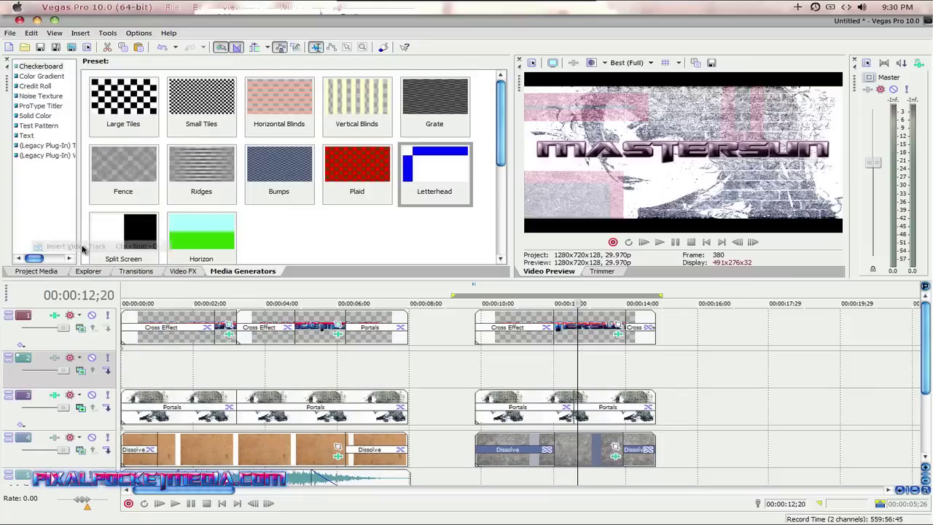
# Place the Checkerboard Letterhead generator on the new track under the Mastersun title and trim it to the title's length.
pyautogui.moveTo(438, 170); pyautogui.dragTo(487, 369)
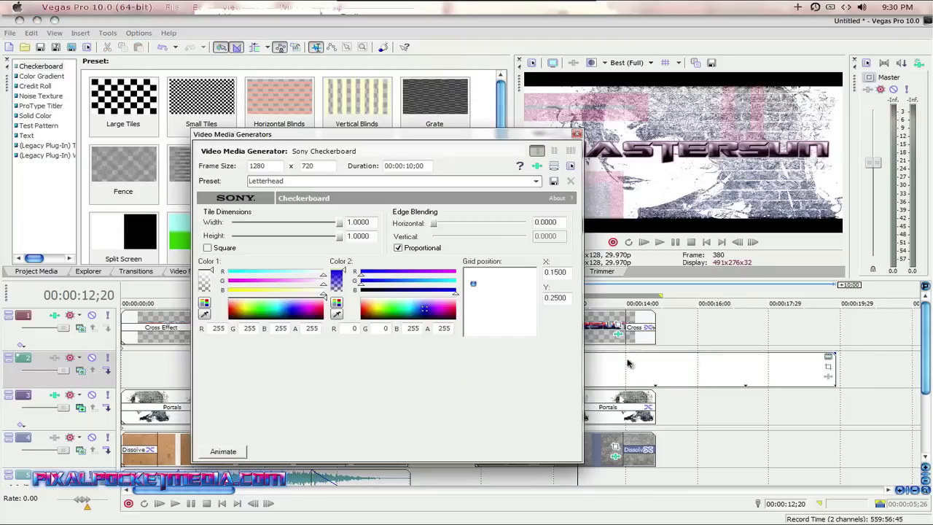
pyautogui.click(575, 132)
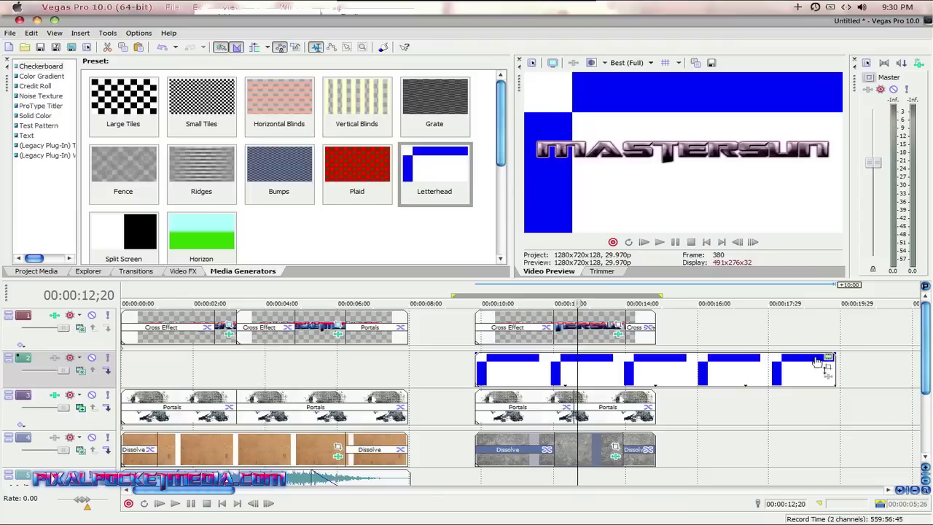
pyautogui.moveTo(831, 365); pyautogui.dragTo(654, 371)
pyautogui.click(653, 372)
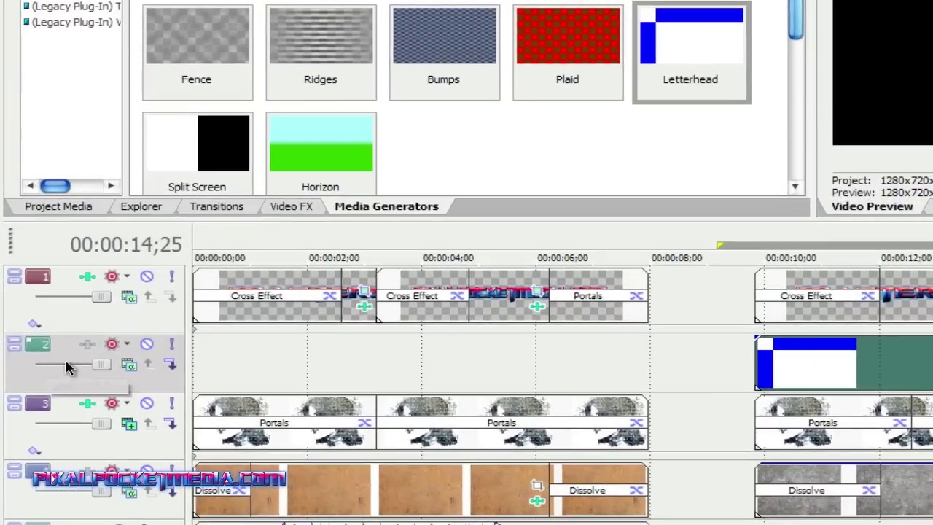
# Set the Letterhead track's compositing mode to Multiply (Mask) and check the blend at the middle of the Mastersun section.
pyautogui.click(128, 364)
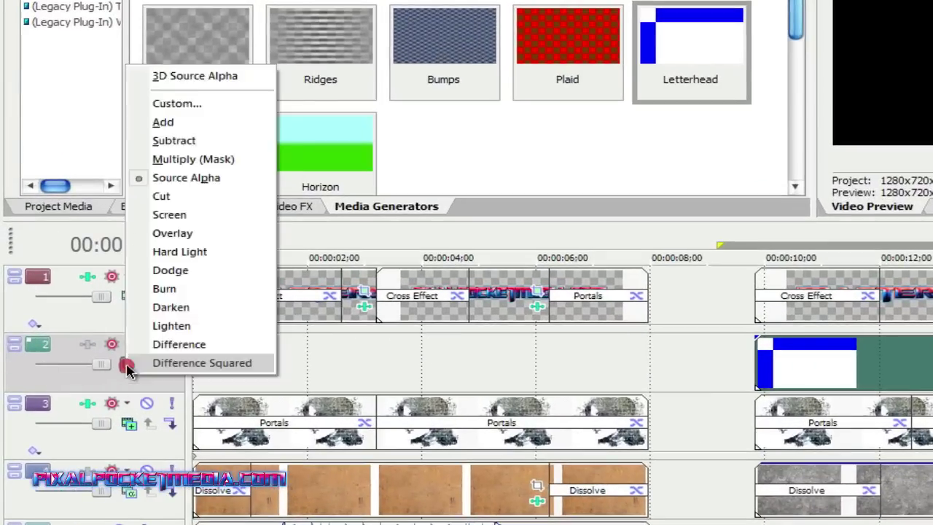
pyautogui.click(129, 365)
pyautogui.click(130, 364)
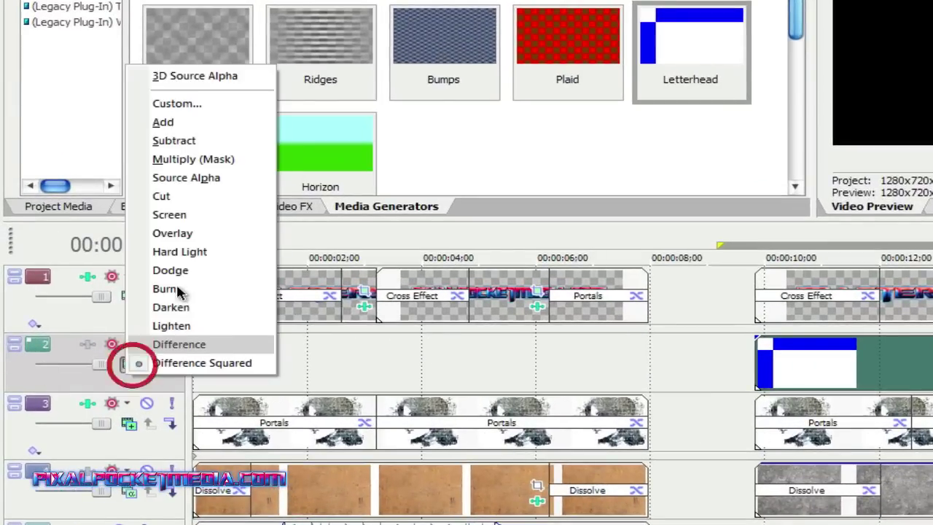
pyautogui.click(177, 162)
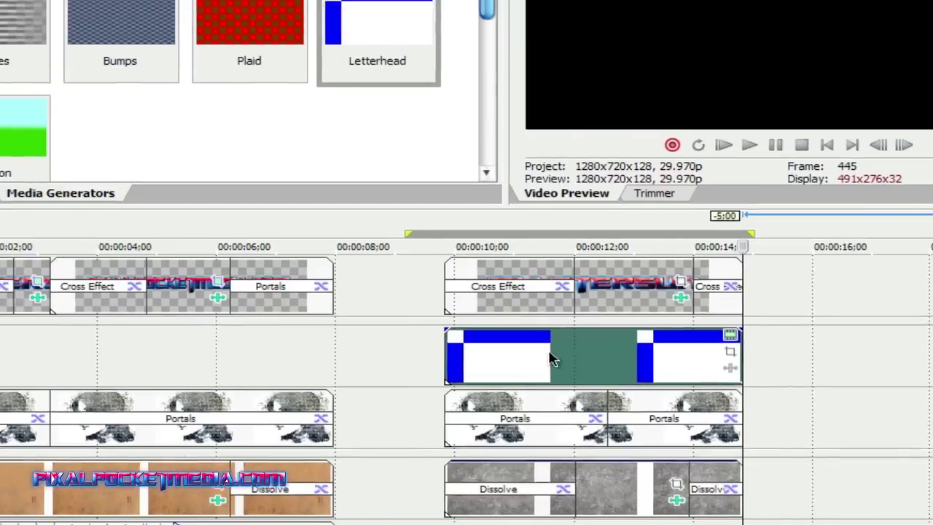
pyautogui.click(878, 368)
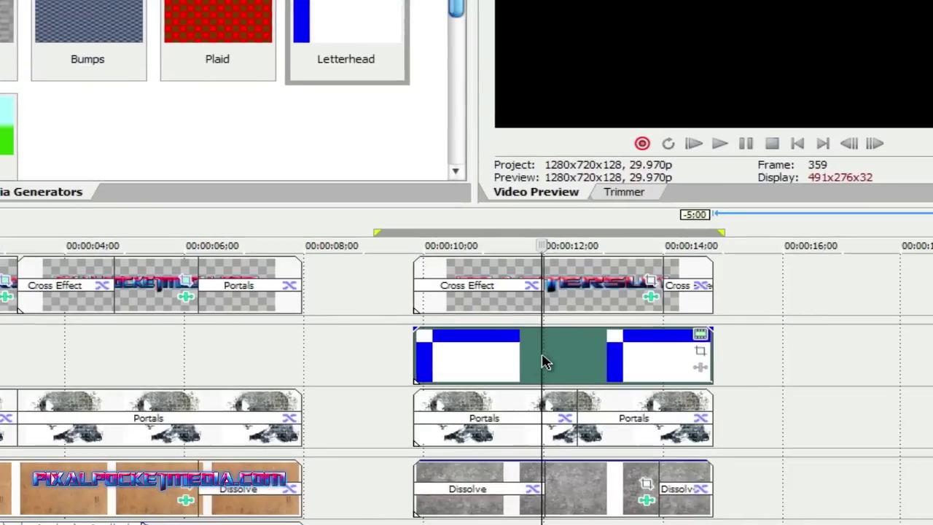
pyautogui.click(589, 356)
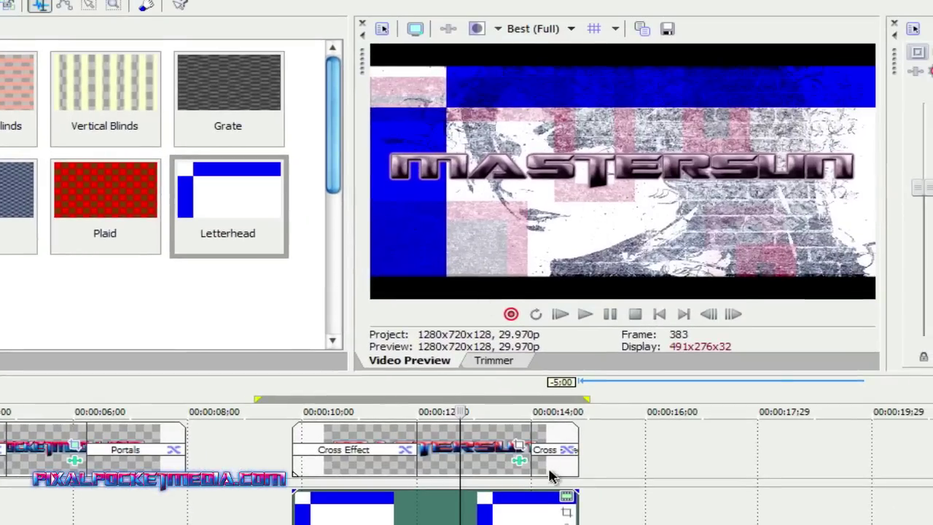
# Set the Letterhead event's proportional edge blending to 0.4960 and its tile width and height to 0.0010.
pyautogui.click(567, 496)
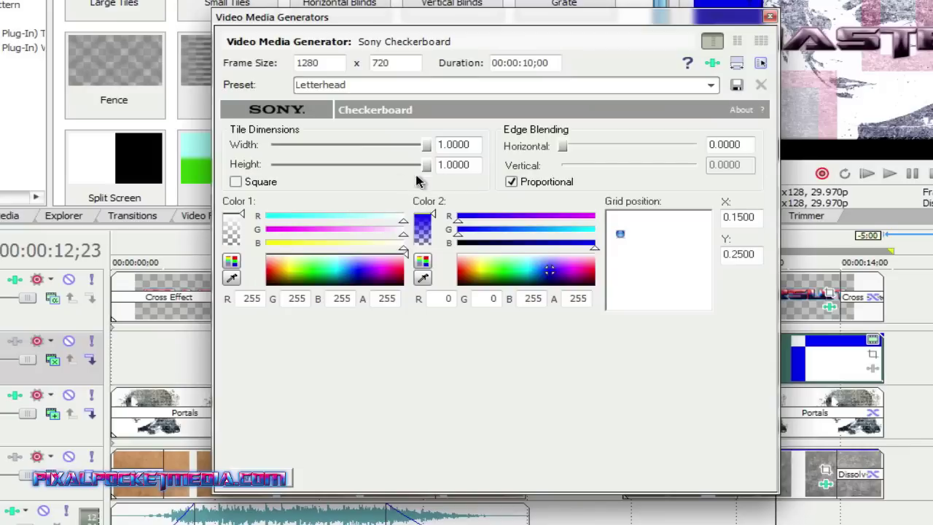
pyautogui.moveTo(565, 146); pyautogui.dragTo(627, 155)
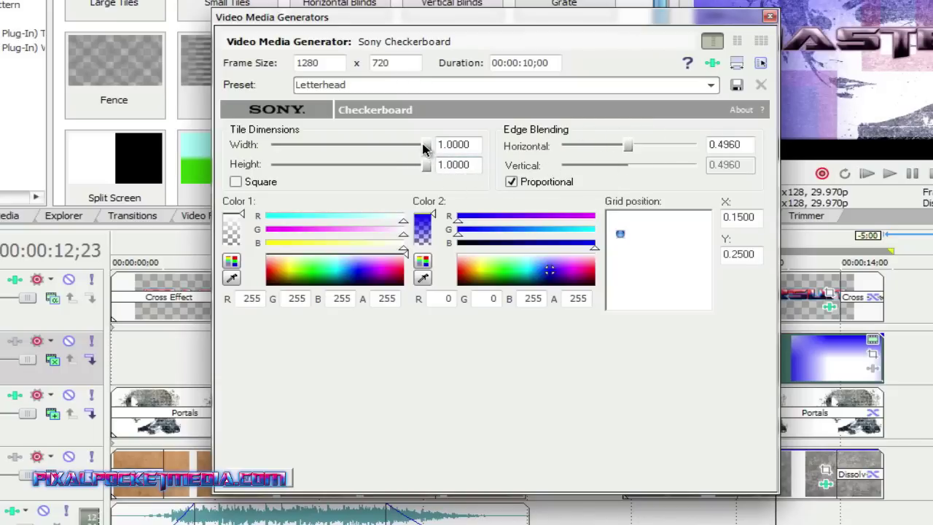
pyautogui.moveTo(424, 148); pyautogui.dragTo(251, 151)
pyautogui.moveTo(426, 170); pyautogui.dragTo(233, 175)
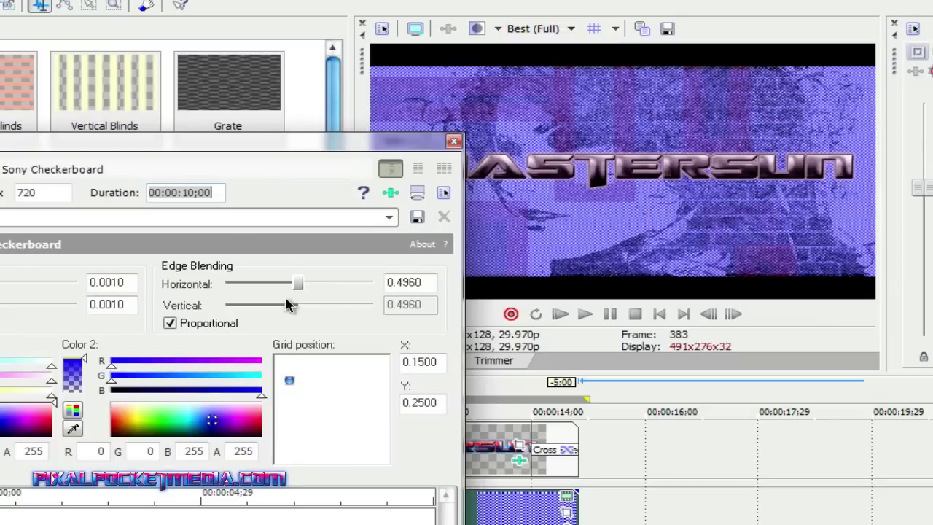
# Keyframe the checkerboard at 00:00:01;15 with tile width 0.8540 and height 0.8180, and close the generator settings.
pyautogui.click(16, 517)
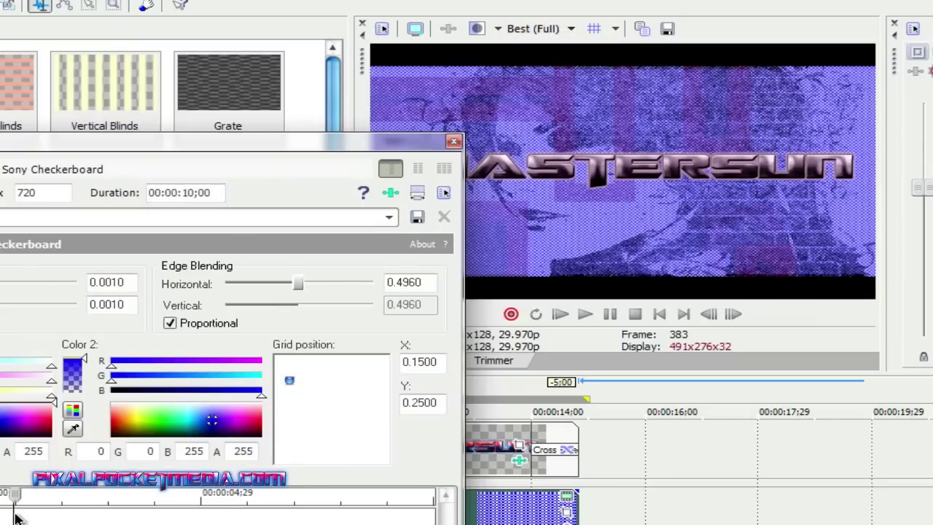
pyautogui.click(37, 508)
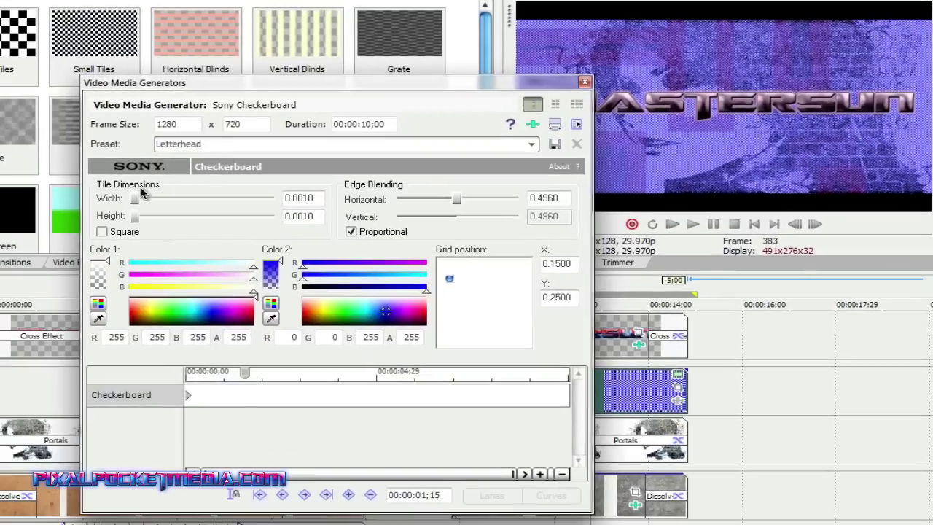
pyautogui.moveTo(135, 197); pyautogui.dragTo(251, 221)
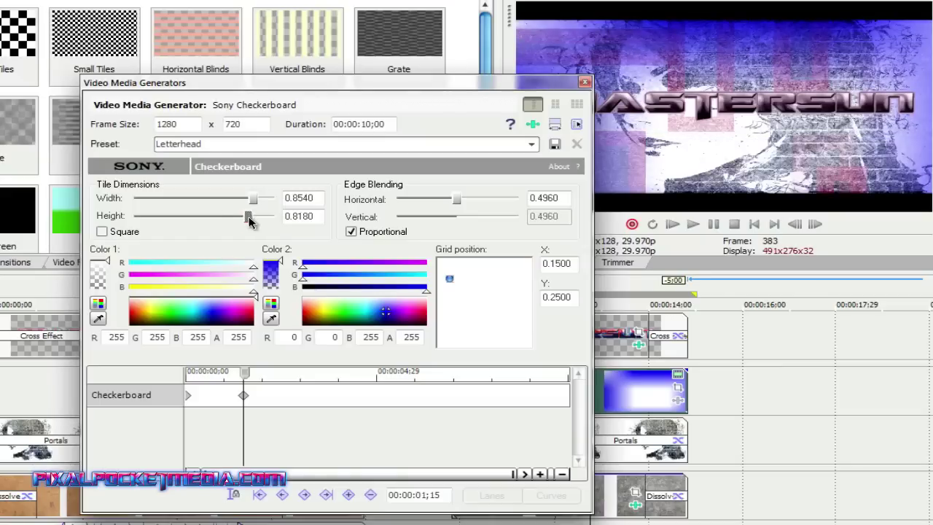
pyautogui.click(586, 81)
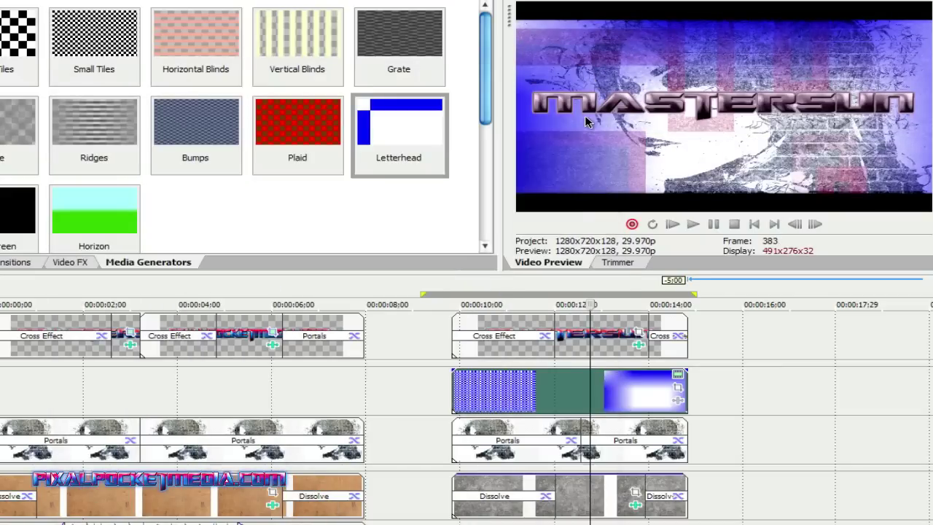
# Play back the start of the Mastersun section to check the animated checkerboard layer.
pyautogui.press('space')
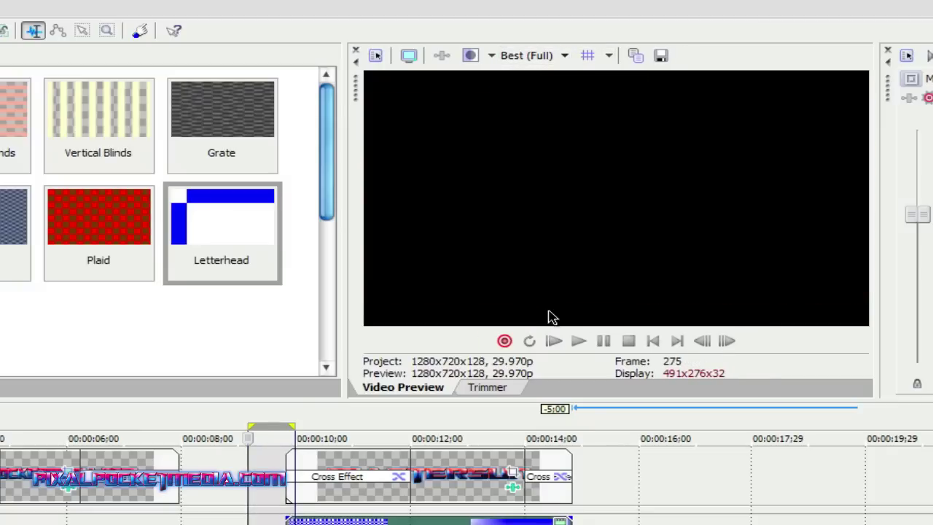
pyautogui.press('space')
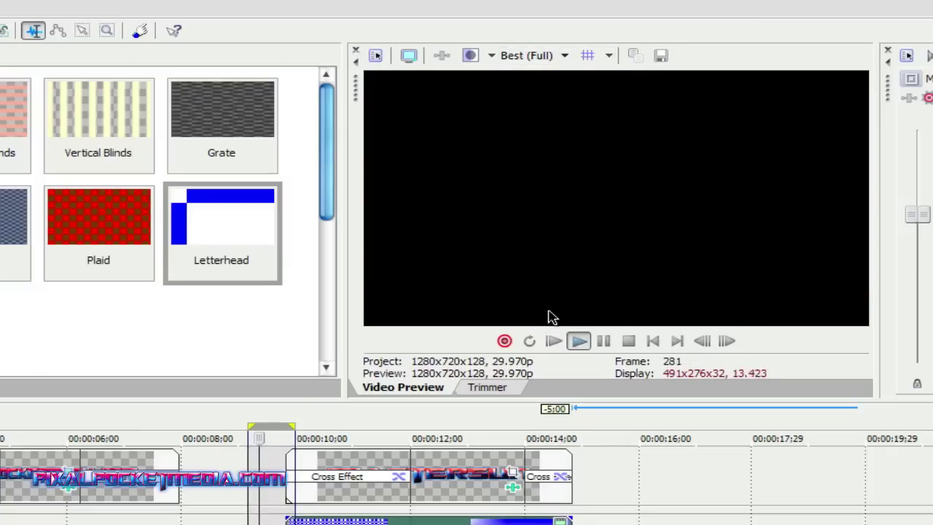
pyautogui.press('space')
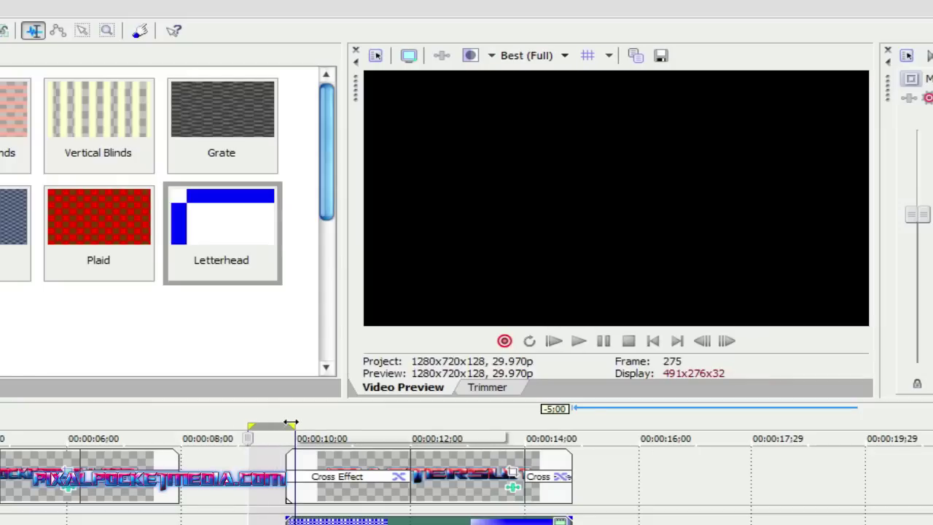
# Extend the loop region's end past the Mastersun section to about 17 seconds and set the preview quality to Preview (Auto).
pyautogui.moveTo(295, 427); pyautogui.dragTo(690, 439)
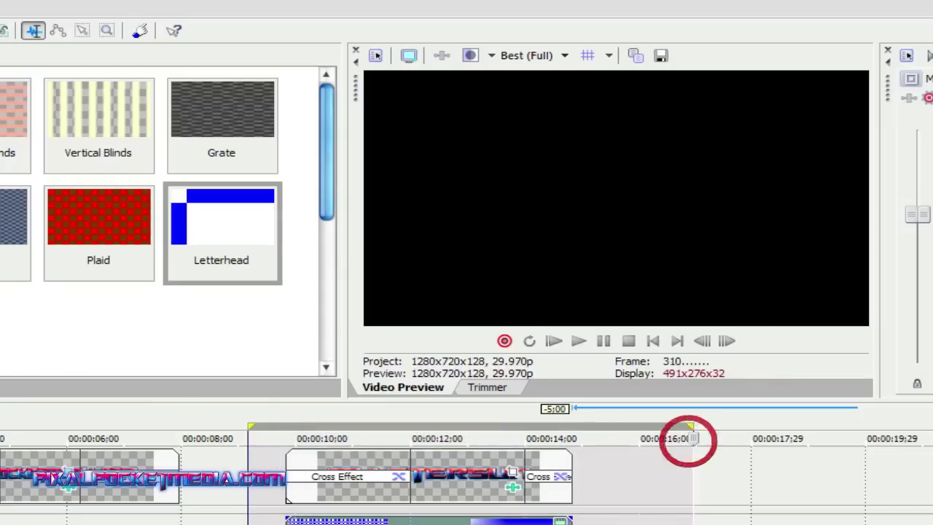
pyautogui.click(564, 57)
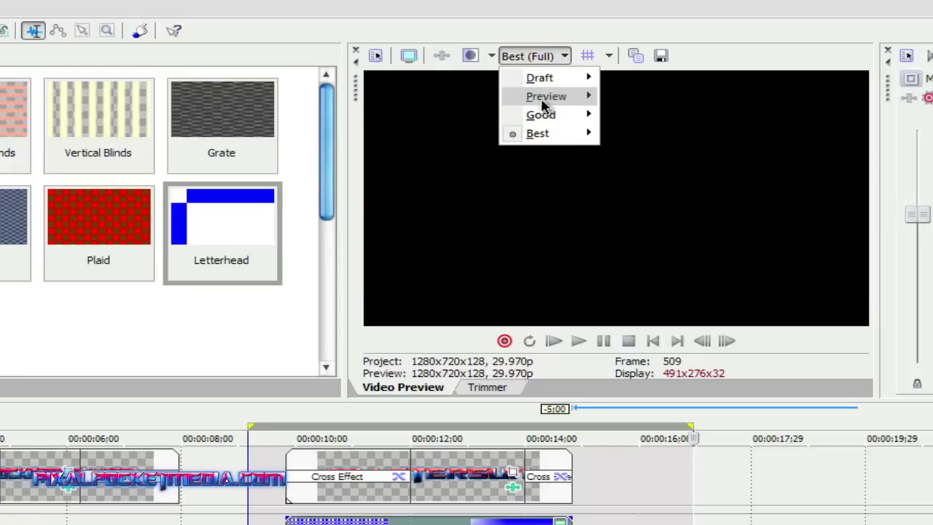
pyautogui.moveTo(545, 98)
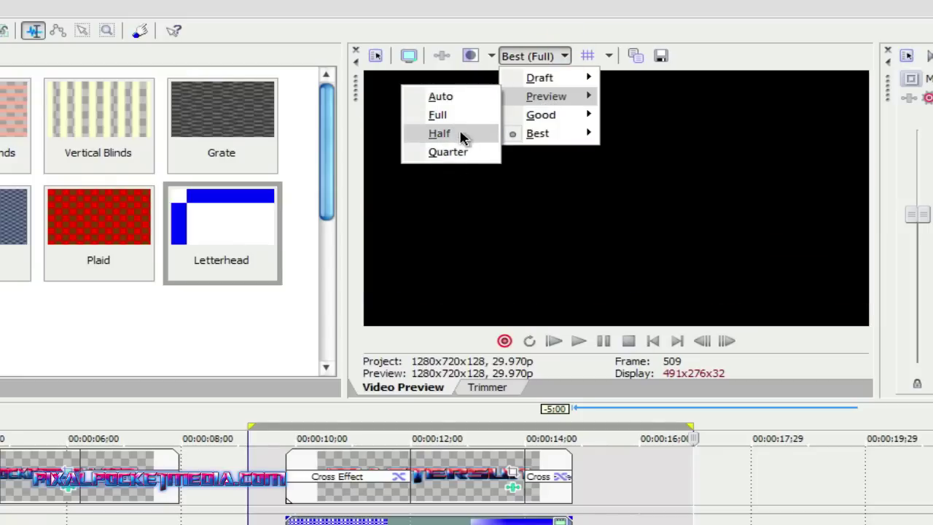
pyautogui.click(442, 96)
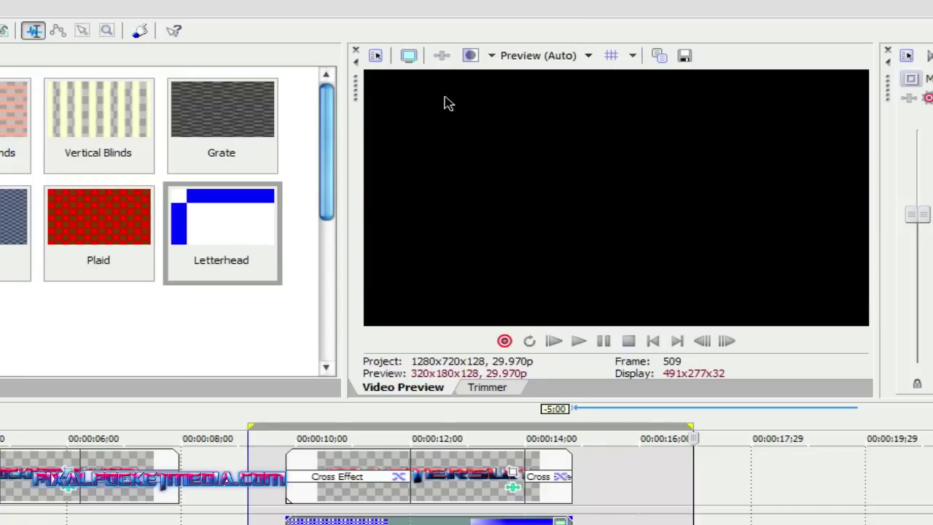
# Play back the loop region at the reduced preview quality to check the animated Mastersun section.
pyautogui.press('space')
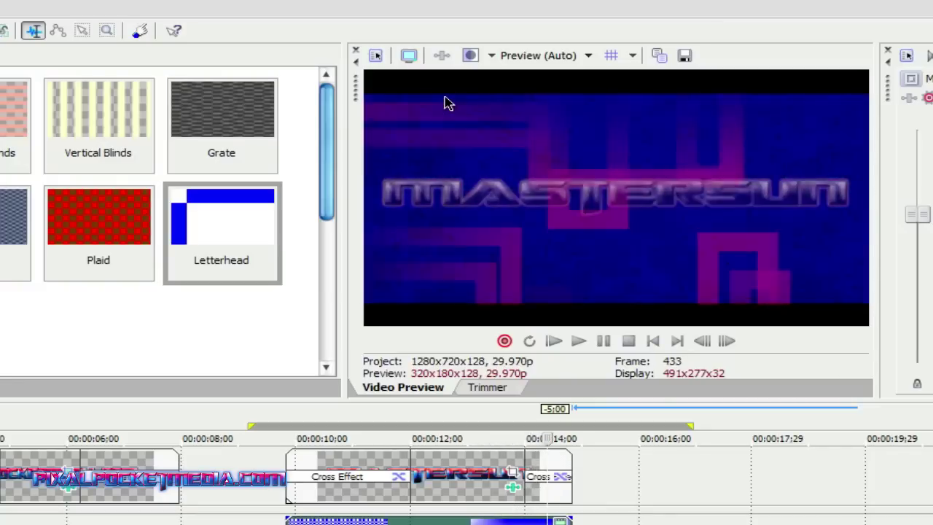
pyautogui.press('space')
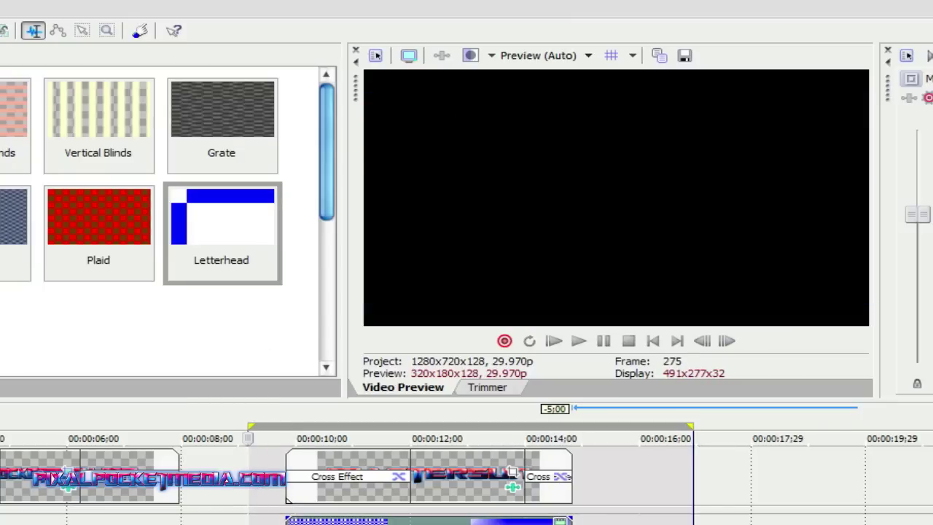
pyautogui.press('space')
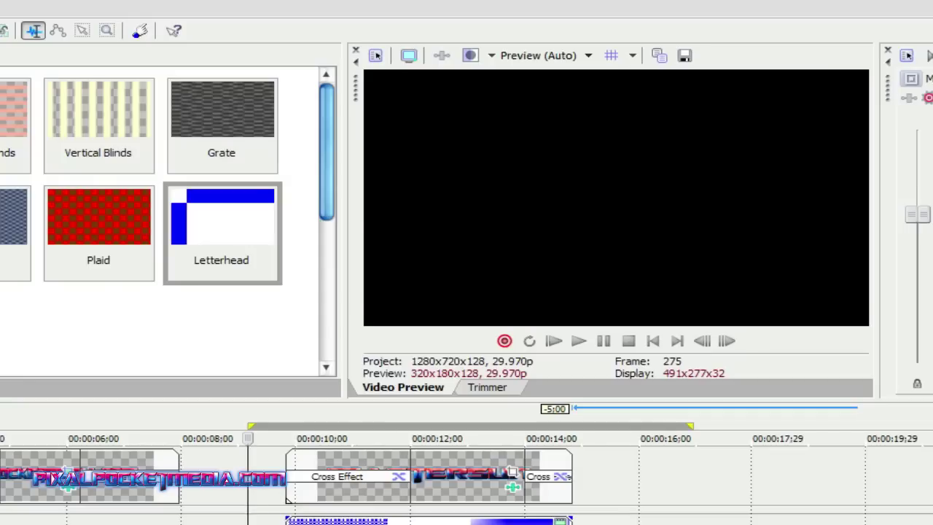
# Set the video preview quality to Best (Full) with playback halted early in the Mastersun section.
pyautogui.click(530, 55)
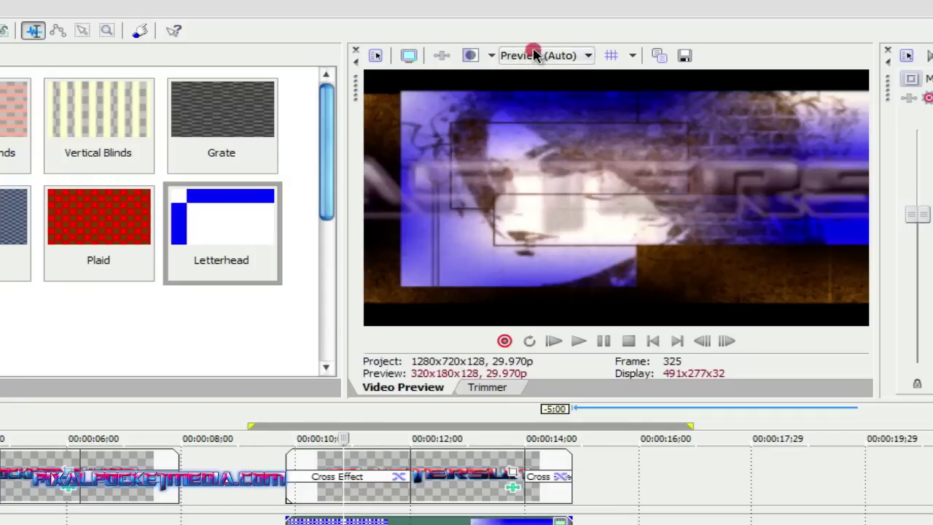
pyautogui.moveTo(547, 134)
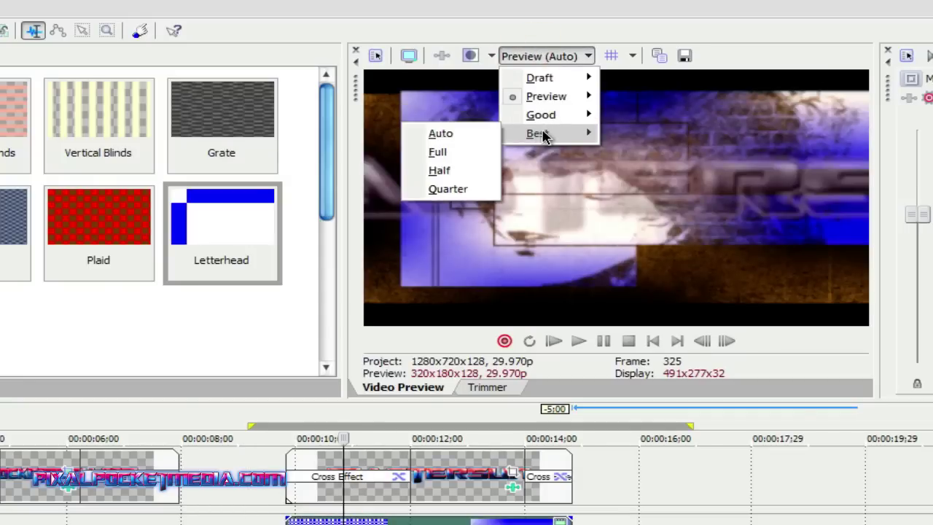
pyautogui.click(440, 153)
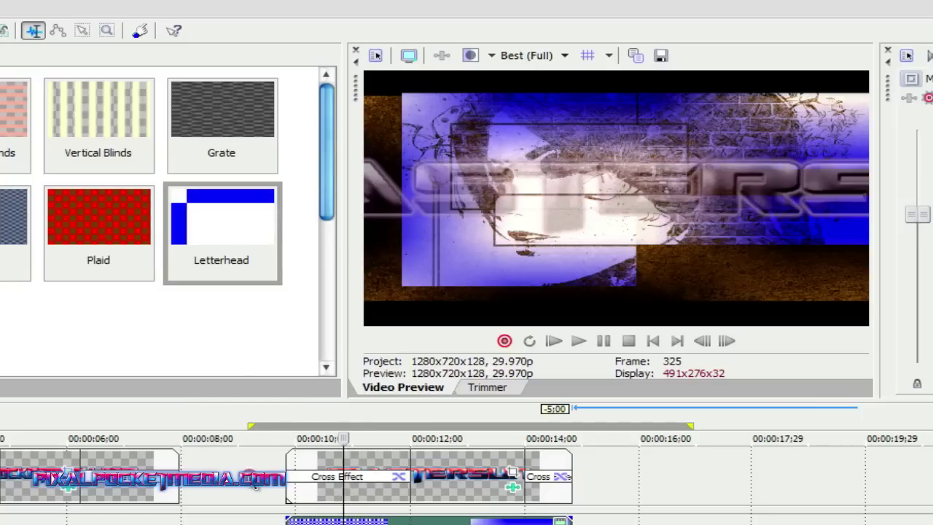
# Play the Mastersun section again from before its start, and stop on a frame in its middle.
pyautogui.click(248, 478)
pyautogui.press('space')
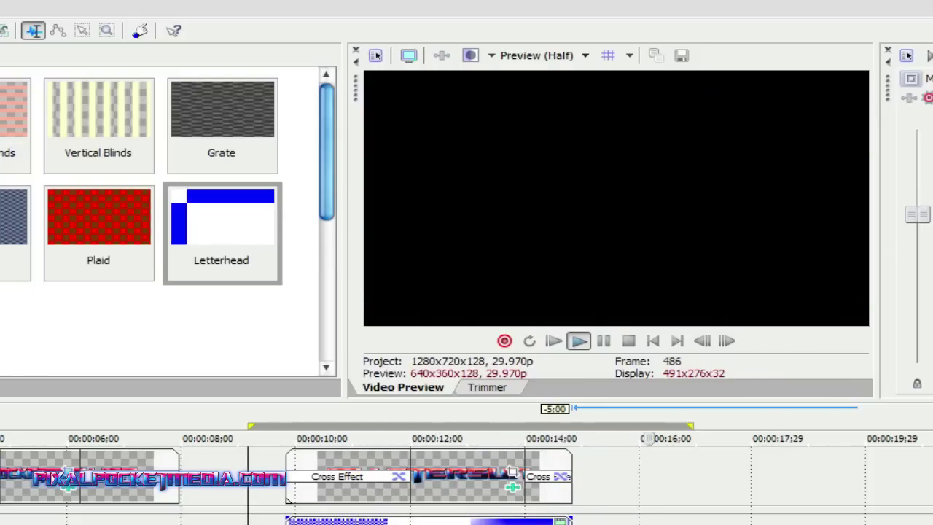
pyautogui.click(436, 521)
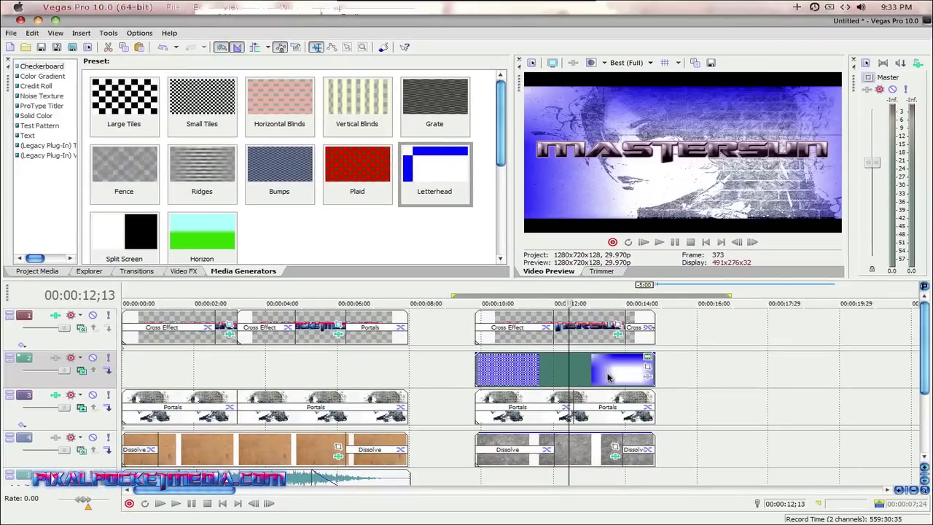
# Compare frames from the middle and later part of the Mastersun section with frames of the opening PixalPocketMedia.com section.
pyautogui.click(607, 375)
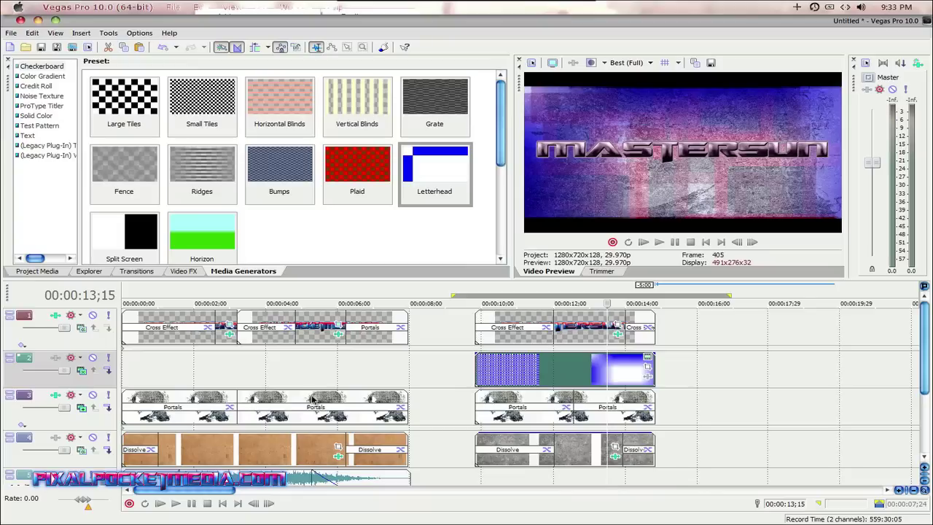
pyautogui.click(324, 377)
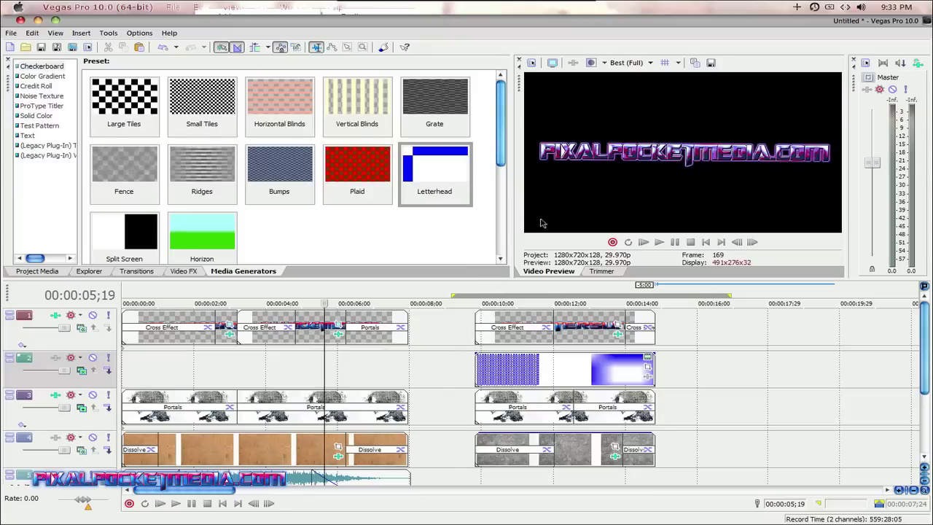
pyautogui.click(299, 367)
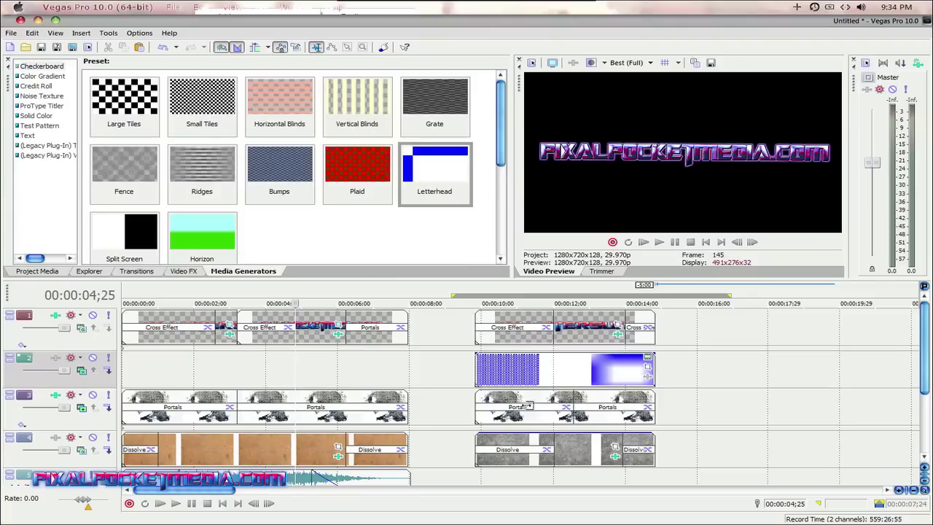
pyautogui.click(574, 474)
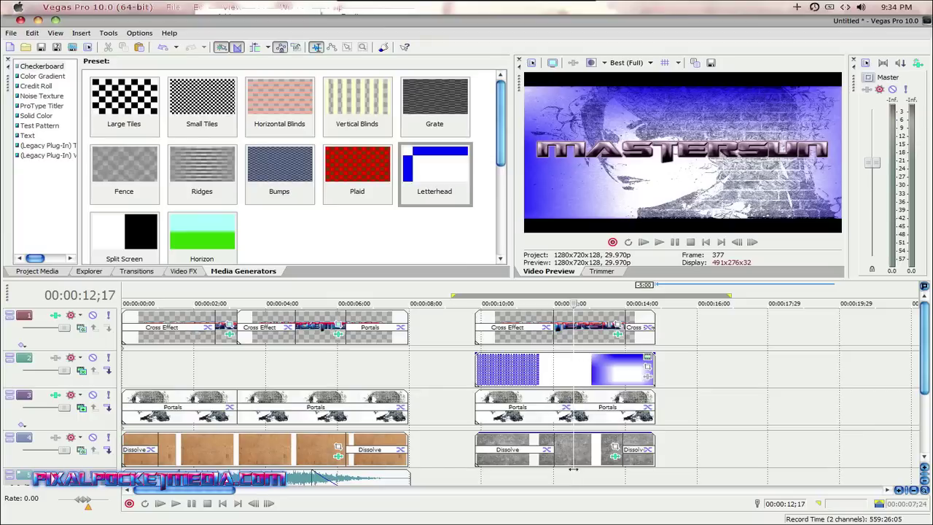
pyautogui.moveTo(573, 470); pyautogui.dragTo(593, 469)
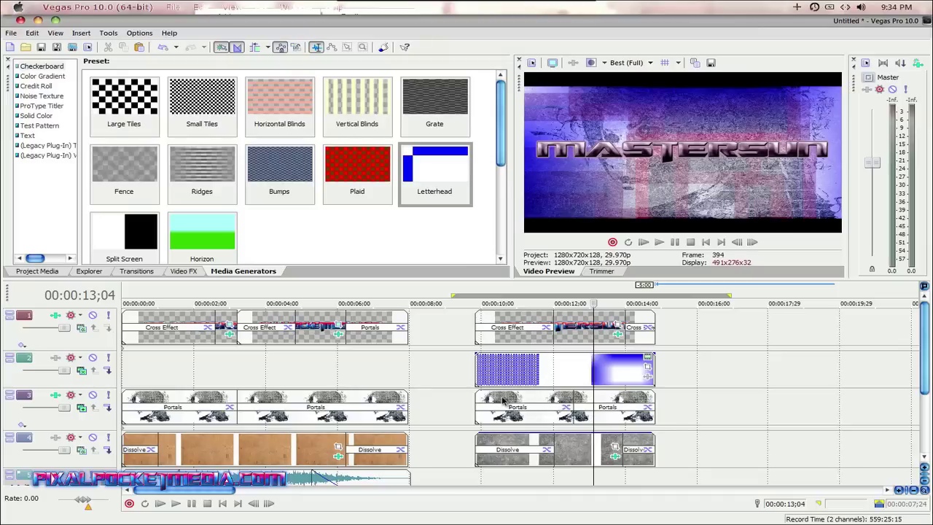
pyautogui.click(256, 378)
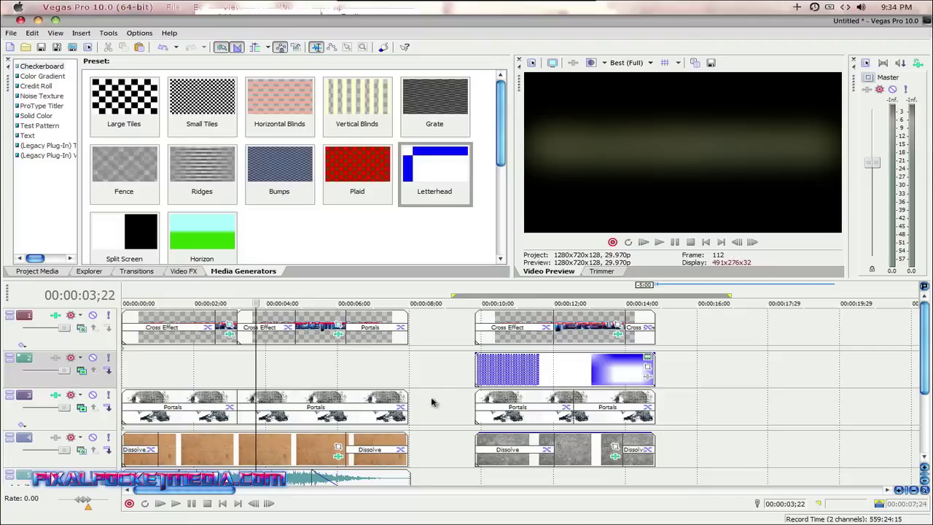
pyautogui.click(575, 449)
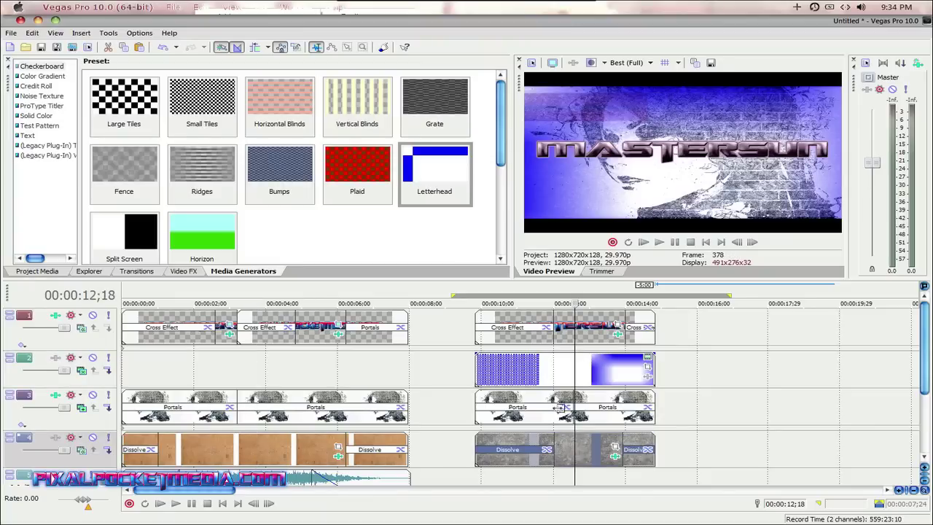
pyautogui.moveTo(369, 9)
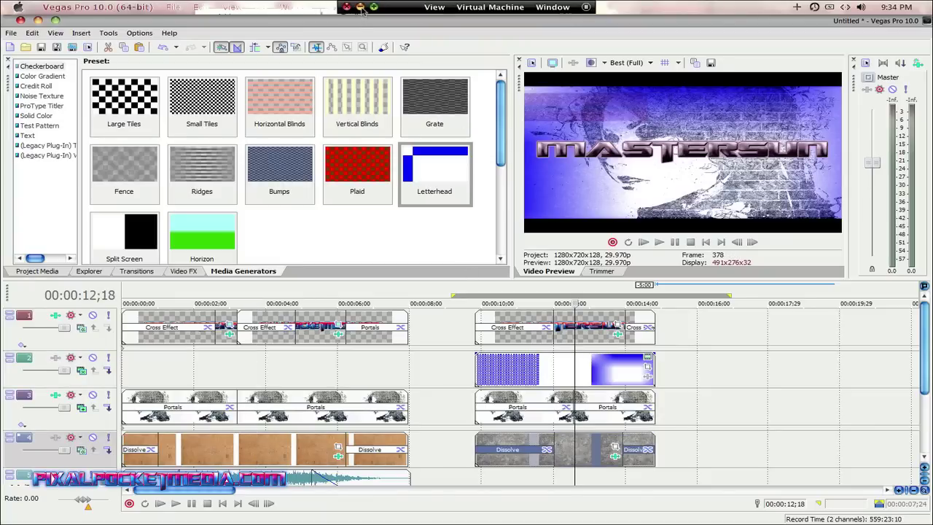